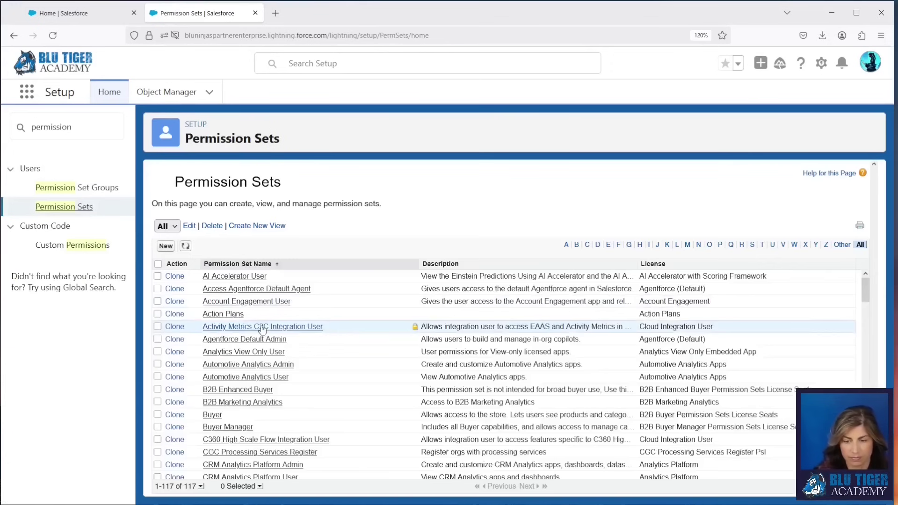
Step: Scroll down the Permission Sets list in Setup
{"action": "scroll", "coordinate": [262, 330], "scroll_direction": "down", "scroll_amount": 10}
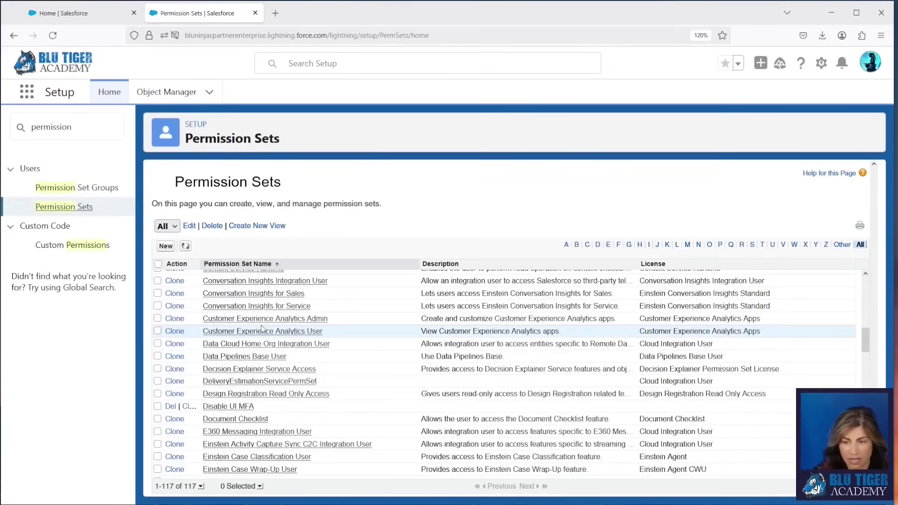
Step: Review the two users assigned to Conversation Insights for Sales, then search Setup for 'einstein con'
{"action": "left_click", "coordinate": [254, 294]}
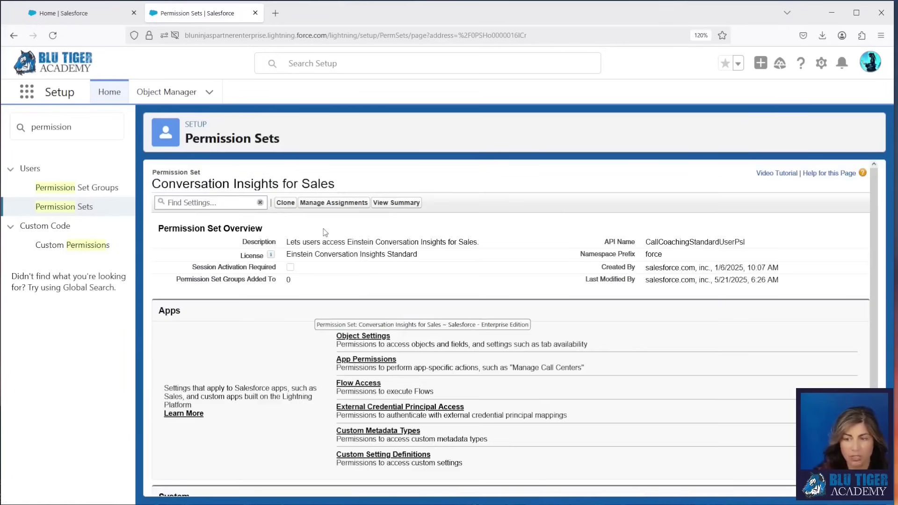
{"action": "left_click", "coordinate": [322, 204]}
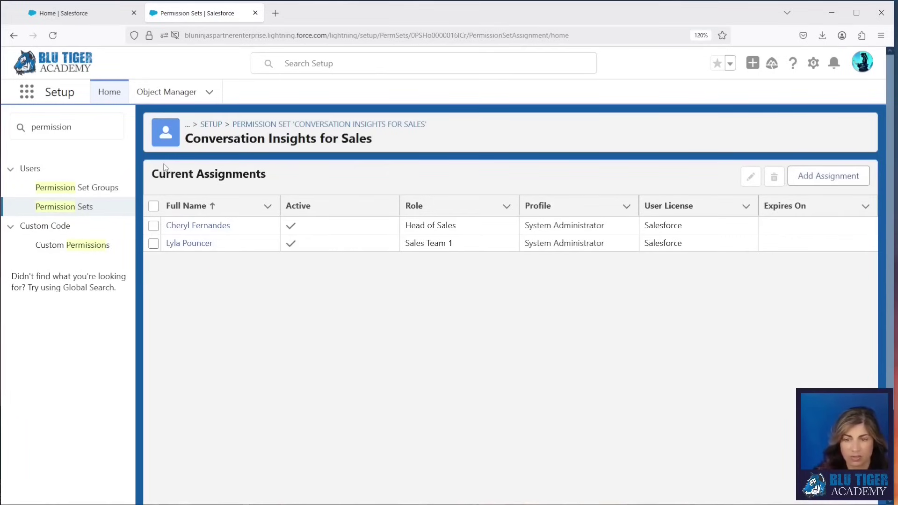
{"action": "triple_click", "coordinate": [74, 127]}
{"action": "type", "text": "einstein con"}
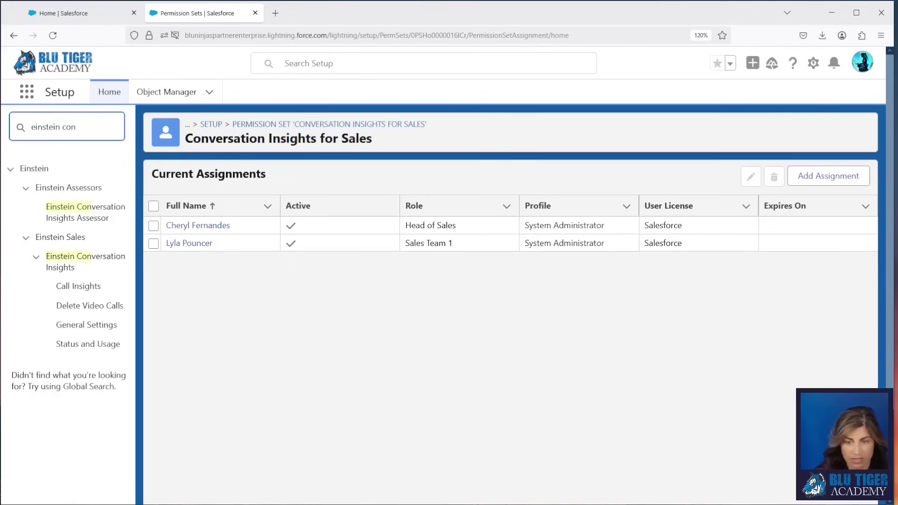
Step: In Conversation Insights General Settings, expand the video recording provider section and switch Optimal Speaker Separation on
{"action": "left_click", "coordinate": [82, 326]}
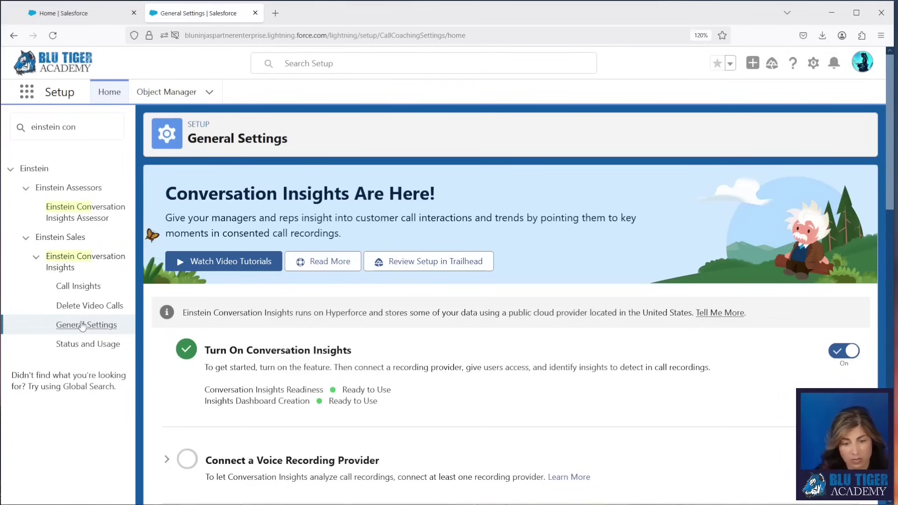
{"action": "scroll", "coordinate": [546, 353], "scroll_direction": "down", "scroll_amount": 3}
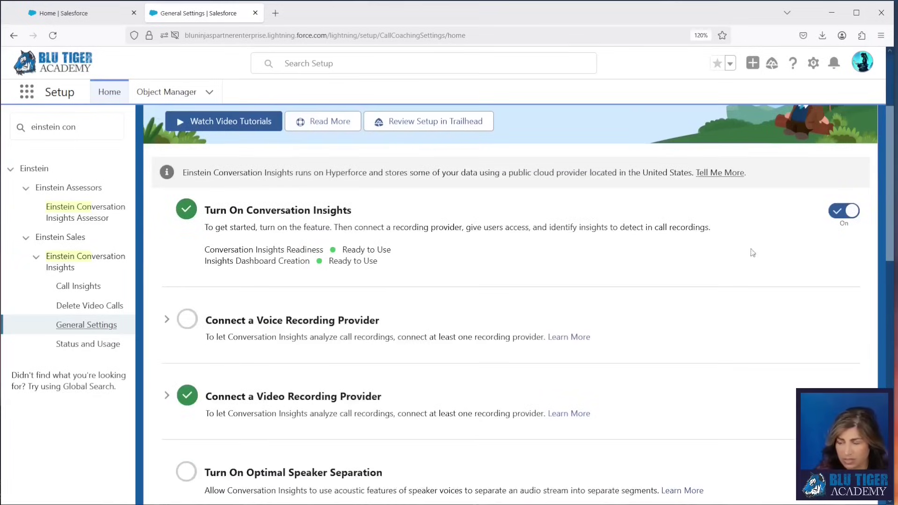
{"action": "scroll", "coordinate": [223, 365], "scroll_direction": "down", "scroll_amount": 2}
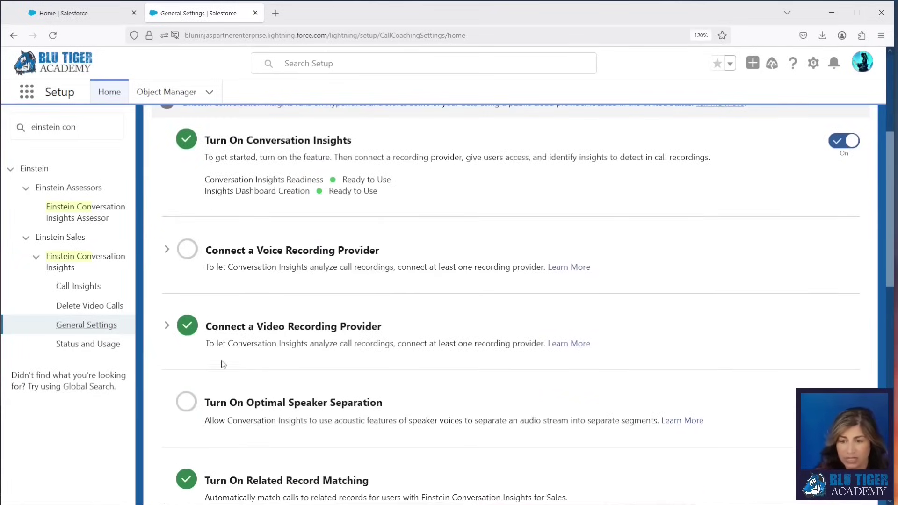
{"action": "left_click", "coordinate": [166, 325]}
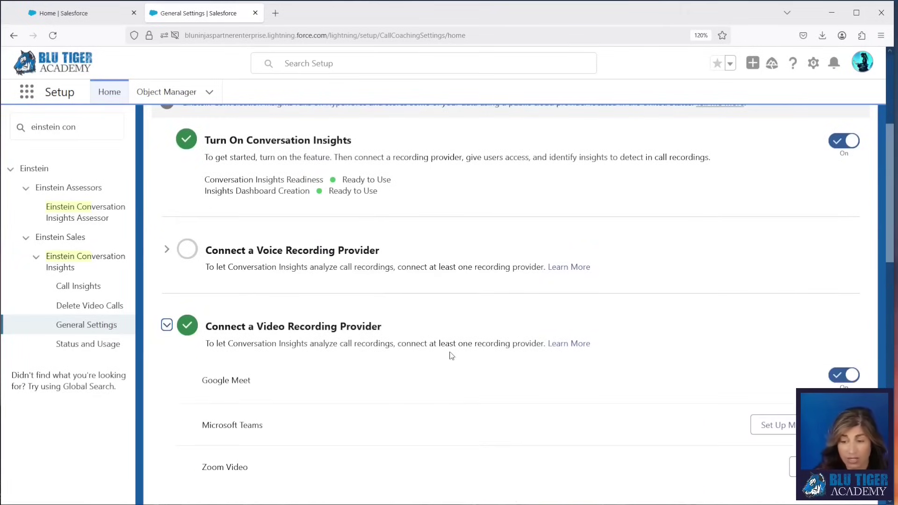
{"action": "scroll", "coordinate": [416, 369], "scroll_direction": "down", "scroll_amount": 2}
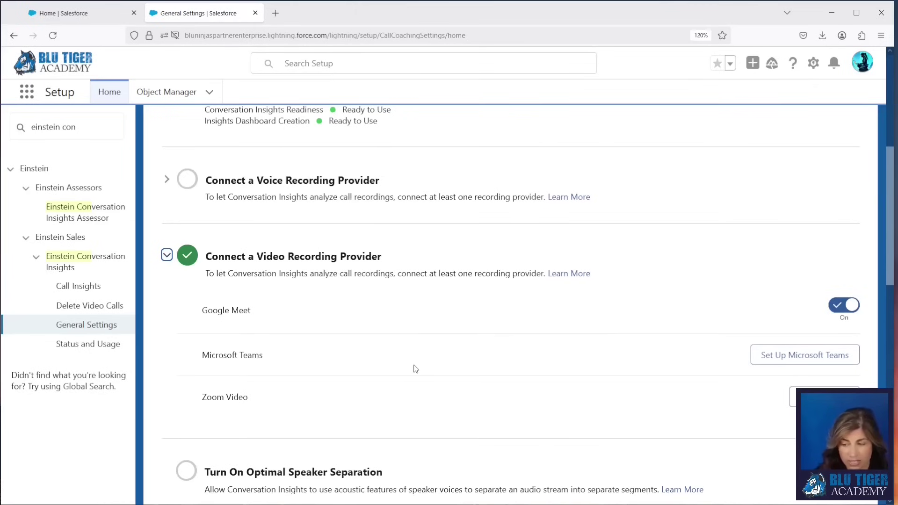
{"action": "scroll", "coordinate": [416, 369], "scroll_direction": "down", "scroll_amount": 4}
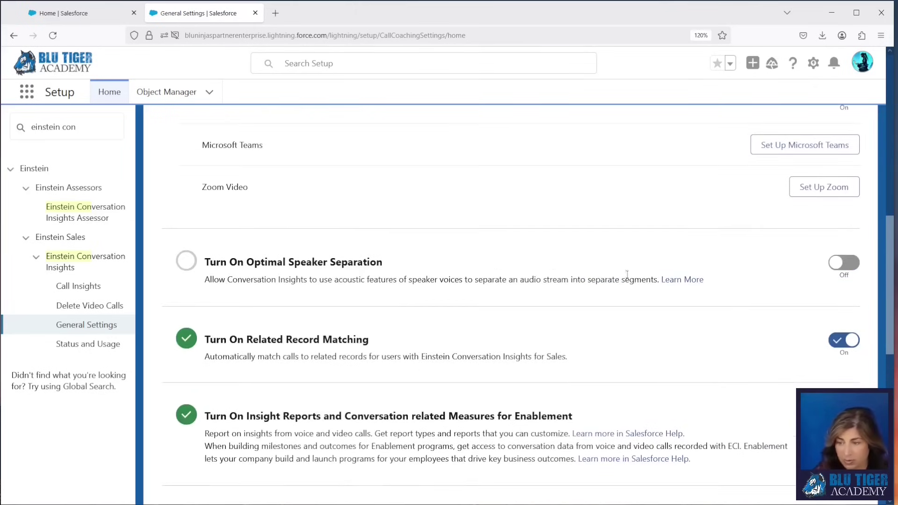
{"action": "left_click", "coordinate": [842, 262]}
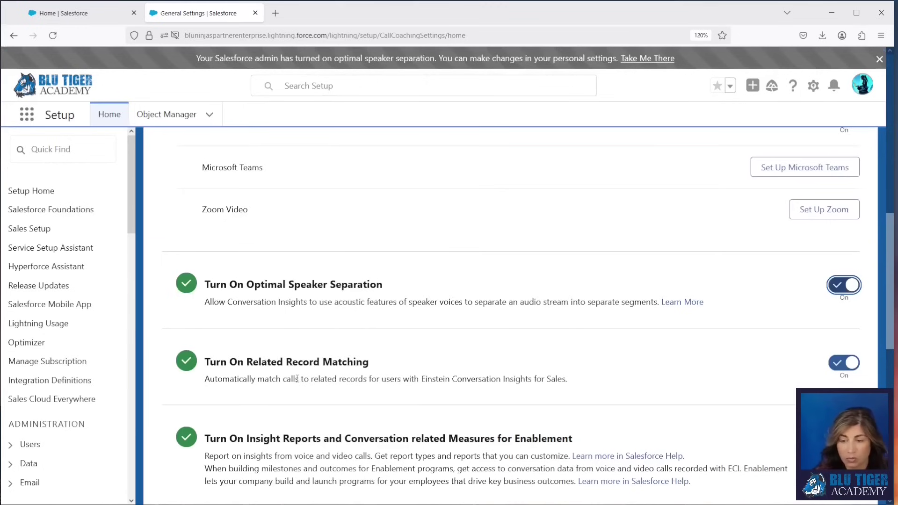
{"action": "scroll", "coordinate": [305, 391], "scroll_direction": "down", "scroll_amount": 3}
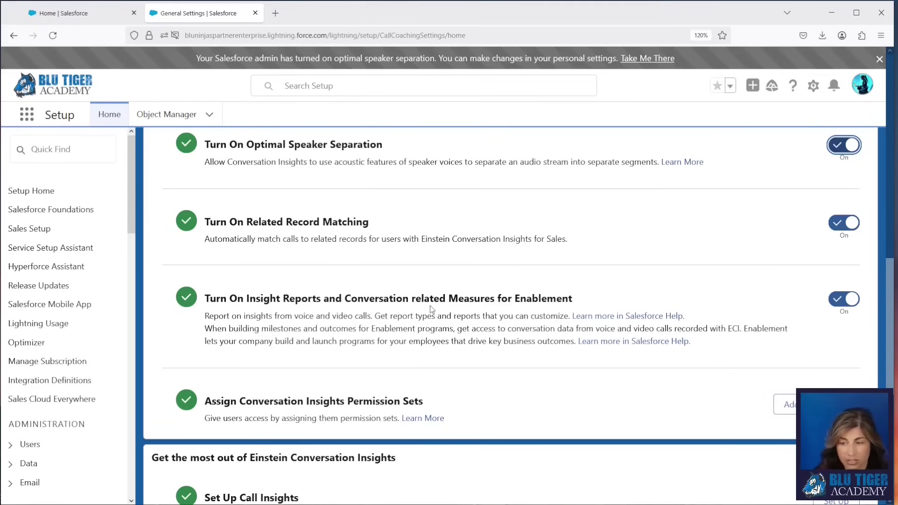
{"action": "scroll", "coordinate": [469, 311], "scroll_direction": "down", "scroll_amount": 3}
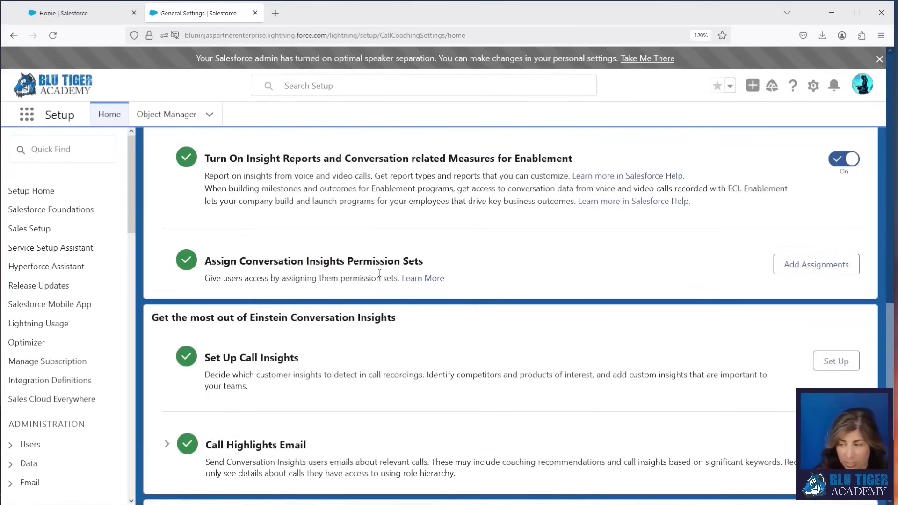
{"action": "scroll", "coordinate": [380, 274], "scroll_direction": "down", "scroll_amount": 3}
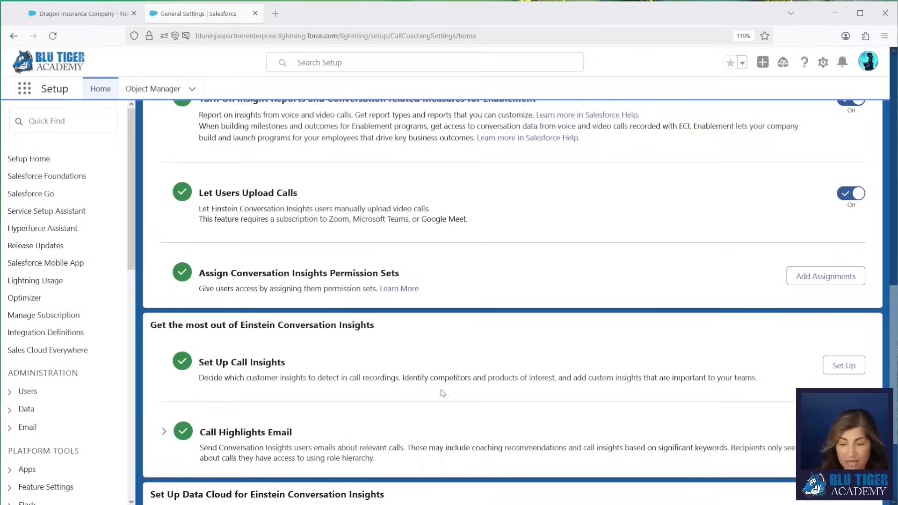
Step: Review the Automatic call insights in Call Insights setup, then return to the Dragon Insurance opportunity
{"action": "left_click", "coordinate": [844, 366]}
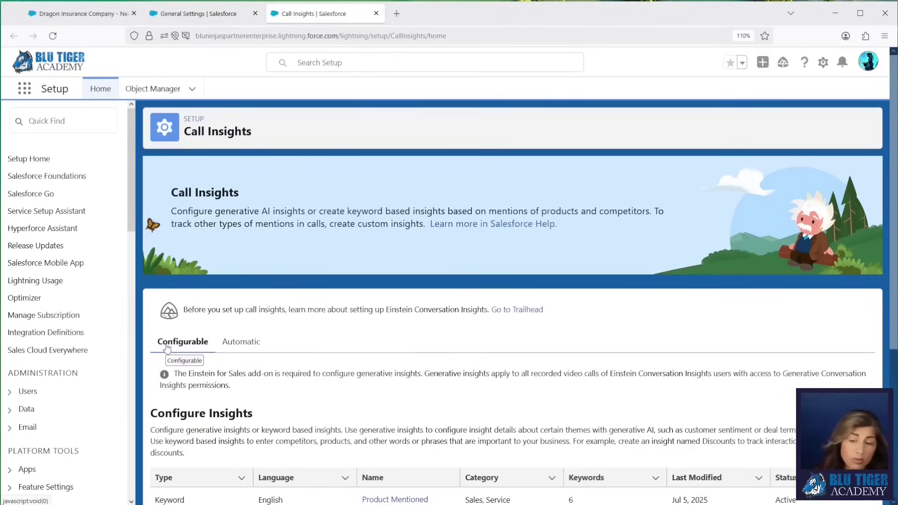
{"action": "left_click", "coordinate": [248, 340]}
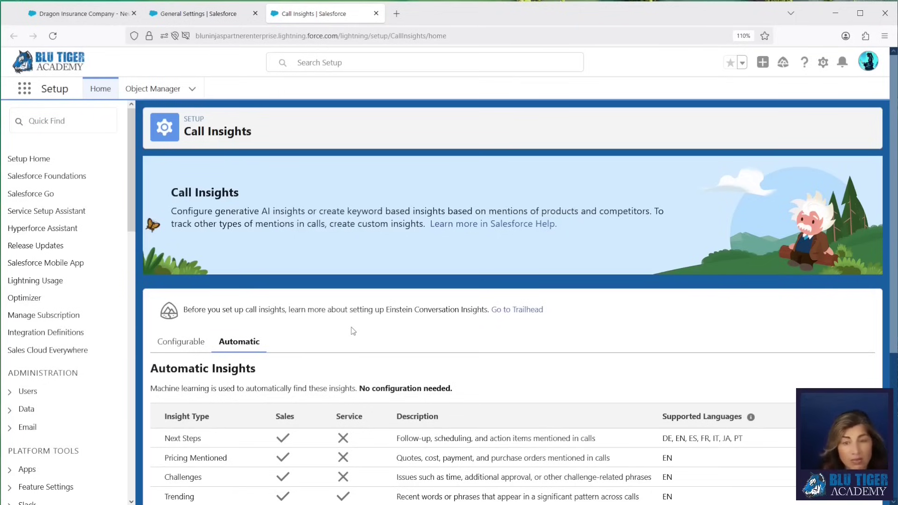
{"action": "left_click", "coordinate": [82, 13]}
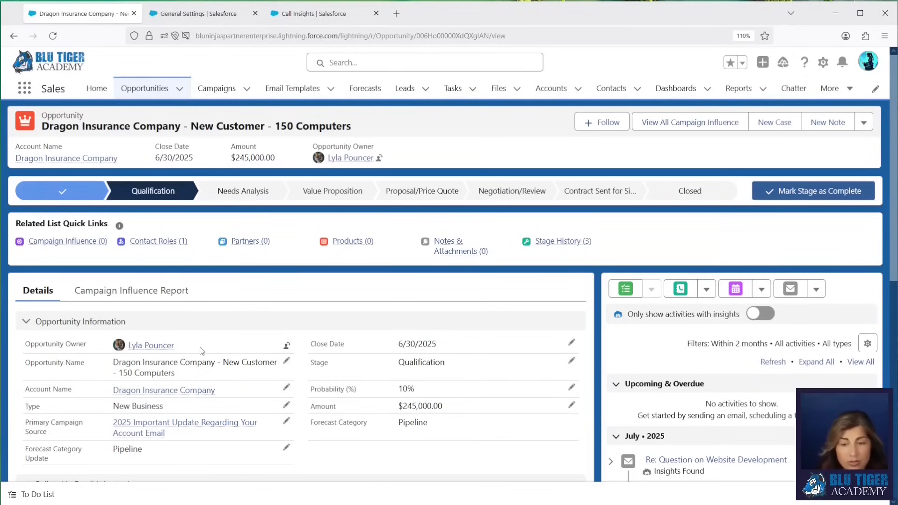
Step: Check the Contact Roles quick link on the Dragon Insurance opportunity
{"action": "mouse_move", "coordinate": [167, 243]}
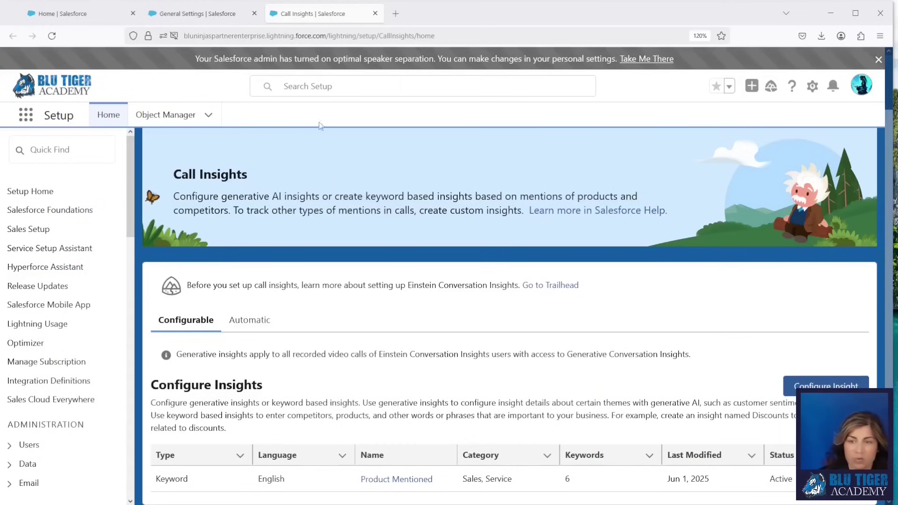
Step: Open Video Calls from the App Launcher and switch to the Video Call Review list view
{"action": "left_click", "coordinate": [26, 119]}
{"action": "type", "text": "vdso"}
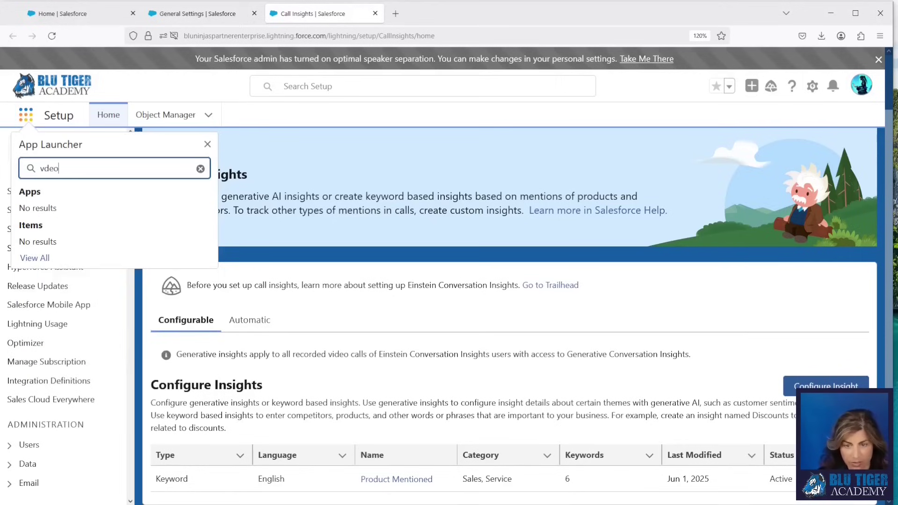
{"action": "key", "text": "BackSpace"}
{"action": "key", "text": "BackSpace"}
{"action": "key", "text": "BackSpace"}
{"action": "type", "text": "ideo"}
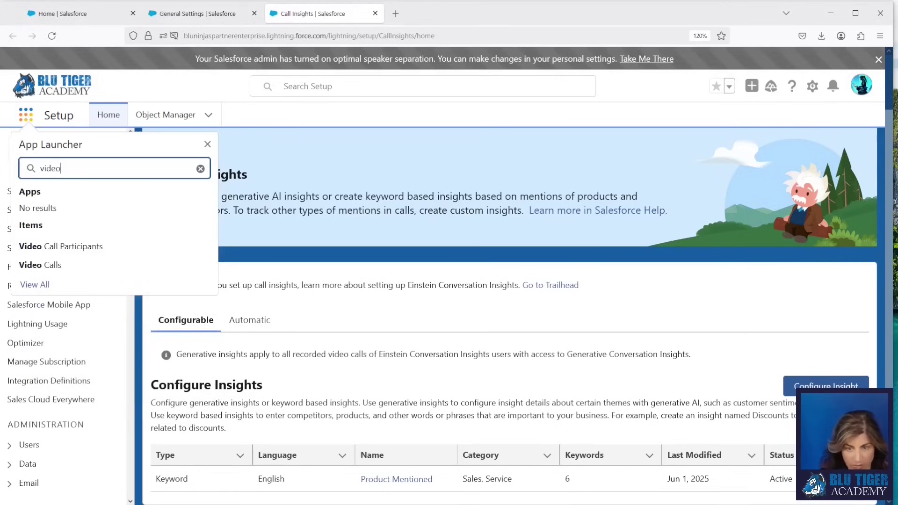
{"action": "left_click", "coordinate": [40, 265]}
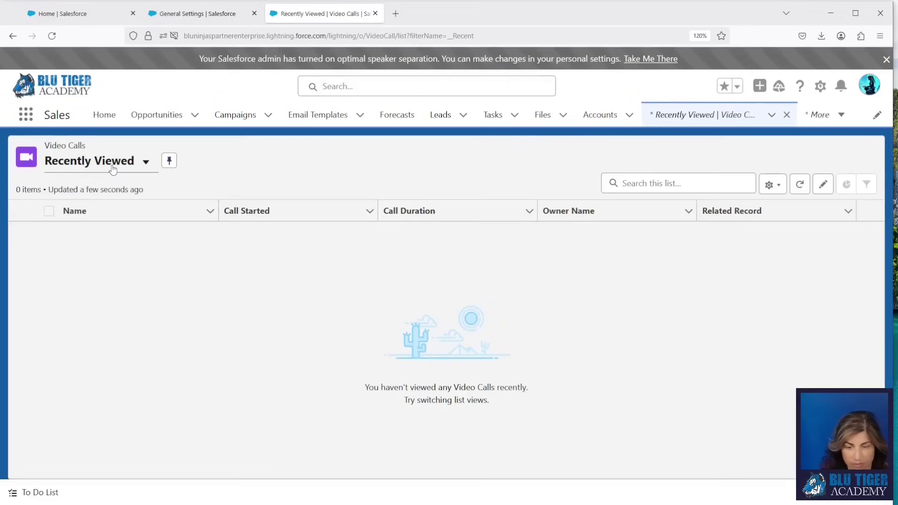
{"action": "left_click", "coordinate": [144, 161]}
{"action": "left_click", "coordinate": [110, 232]}
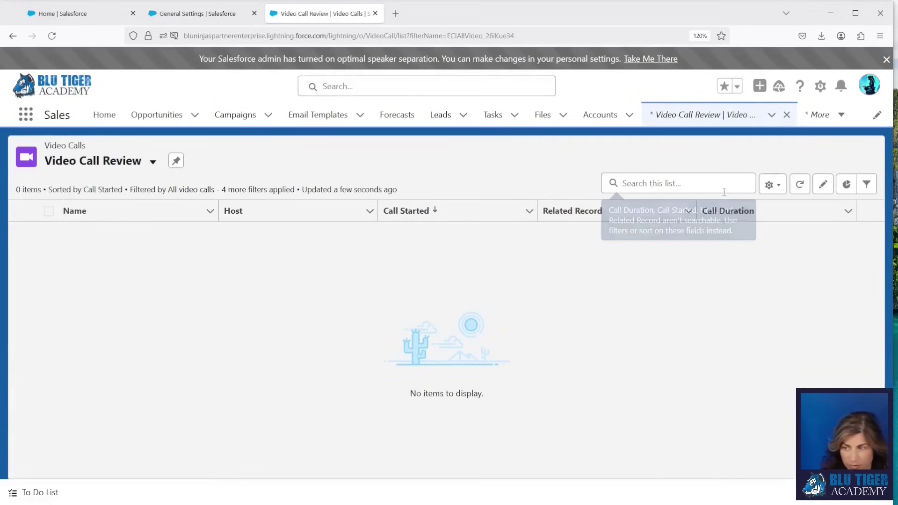
Step: Clone Video Call Review as 'All Video Calls', visible to all users
{"action": "left_click", "coordinate": [769, 187]}
{"action": "left_click", "coordinate": [732, 255]}
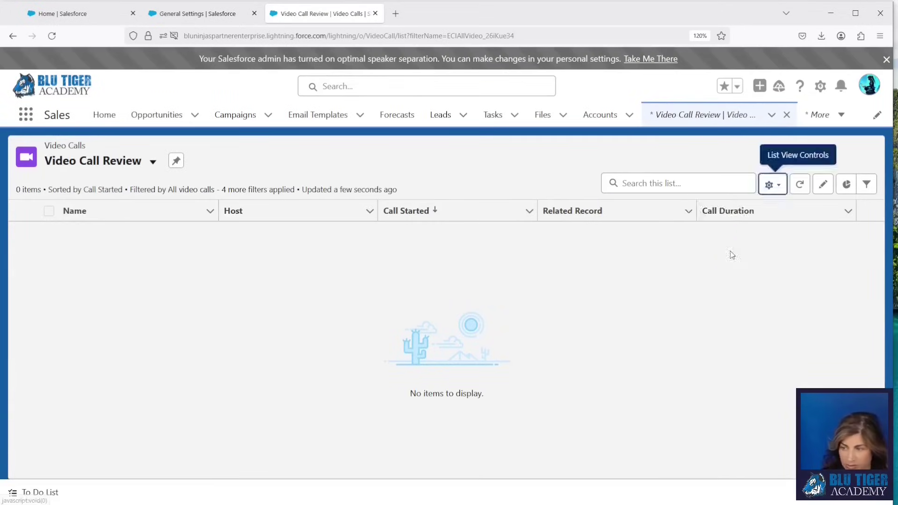
{"action": "type", "text": "Al"}
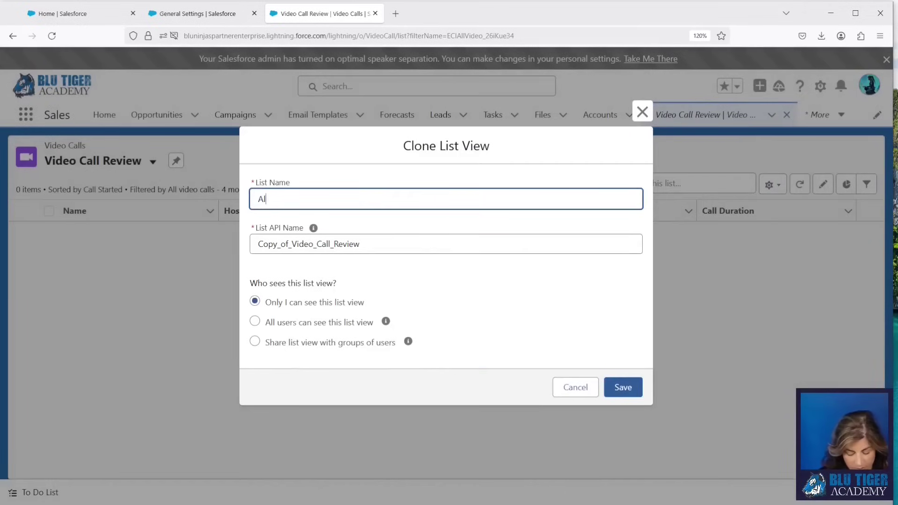
{"action": "type", "text": "l Video Calls"}
{"action": "key", "text": "Tab"}
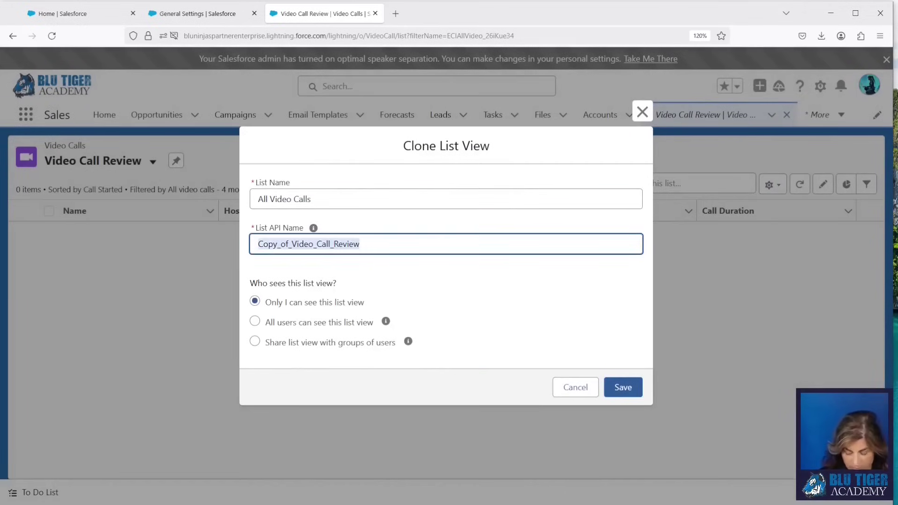
{"action": "key", "text": "BackSpace"}
{"action": "left_click", "coordinate": [254, 321]}
{"action": "left_click", "coordinate": [623, 388]}
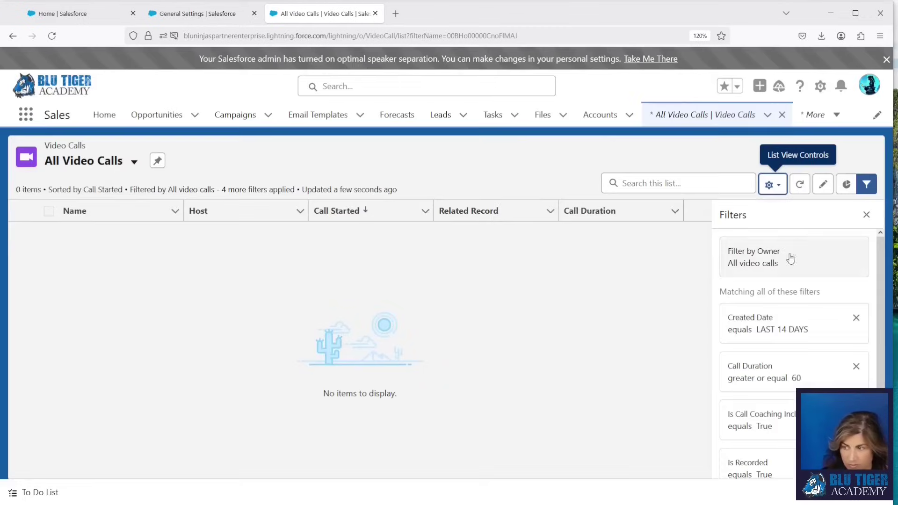
Step: Remove the Created Date, Call Duration, Call Coaching and Is Recorded filters and save the view
{"action": "left_click", "coordinate": [855, 319]}
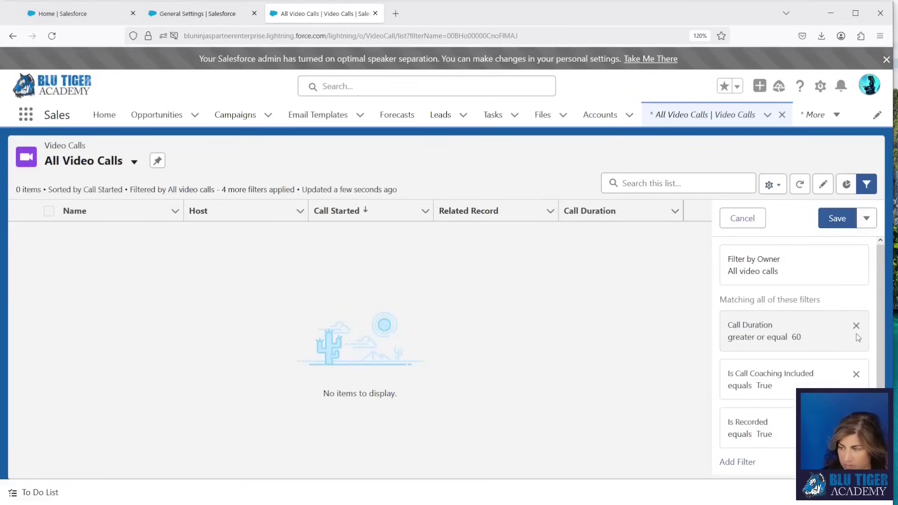
{"action": "left_click", "coordinate": [856, 325]}
{"action": "left_click", "coordinate": [863, 326]}
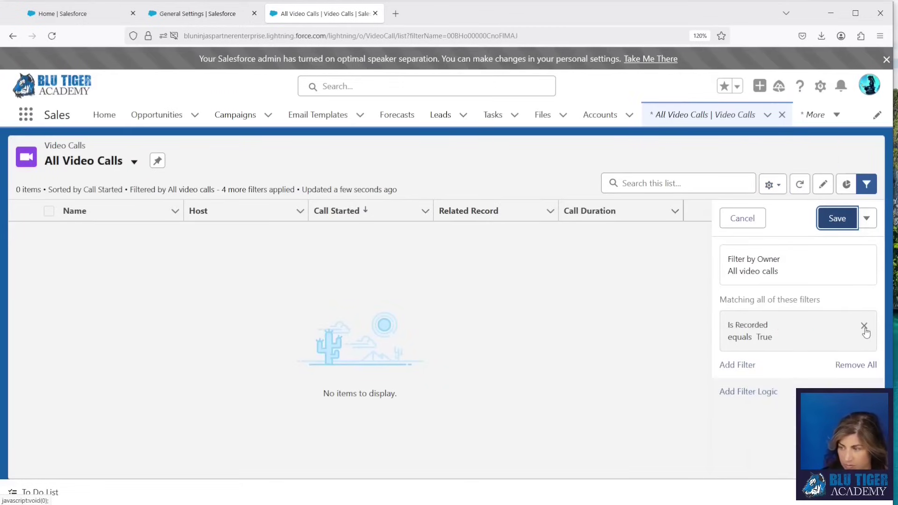
{"action": "left_click", "coordinate": [864, 326]}
{"action": "left_click", "coordinate": [837, 218]}
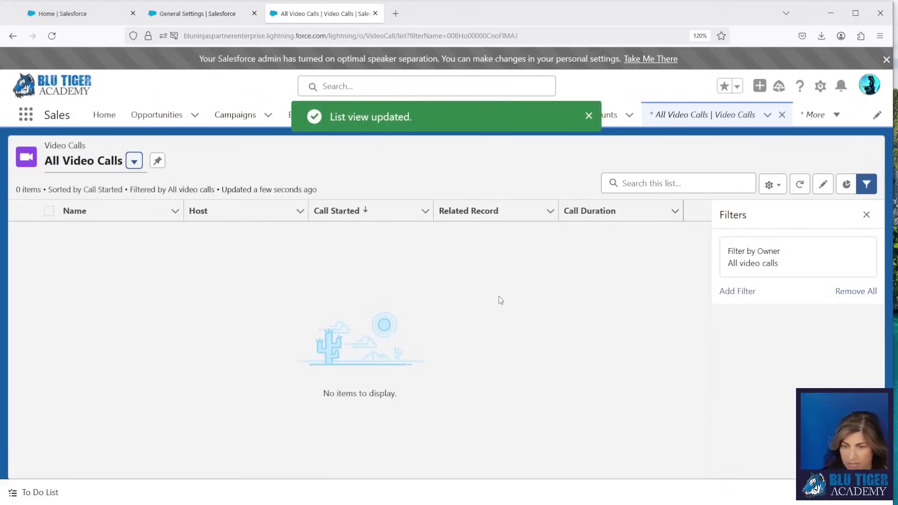
{"action": "left_click", "coordinate": [866, 215]}
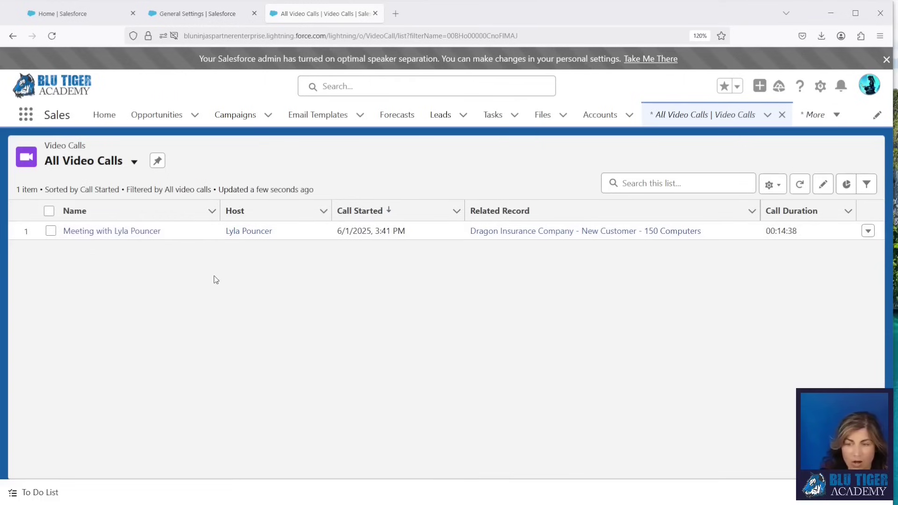
Step: Open the video call record, highlight its minimum processing requirements warning, and bring Google Drive over it
{"action": "left_click", "coordinate": [113, 233]}
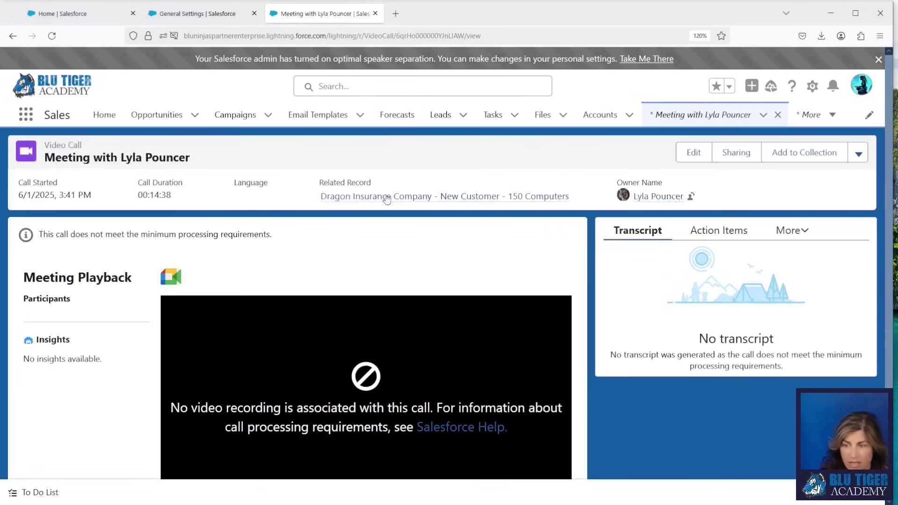
{"action": "mouse_move", "coordinate": [387, 200]}
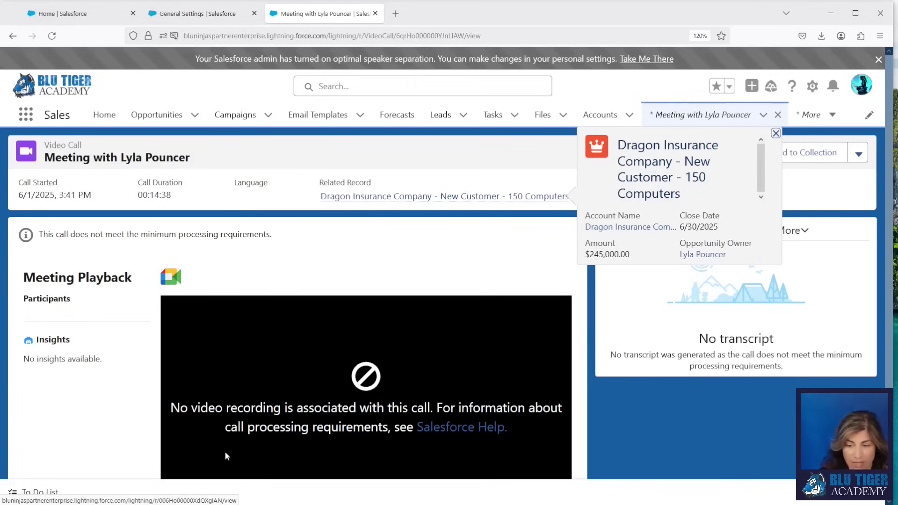
{"action": "scroll", "coordinate": [213, 411], "scroll_direction": "down", "scroll_amount": 3}
{"action": "scroll", "coordinate": [217, 372], "scroll_direction": "up", "scroll_amount": 1}
{"action": "scroll", "coordinate": [216, 373], "scroll_direction": "up", "scroll_amount": 2}
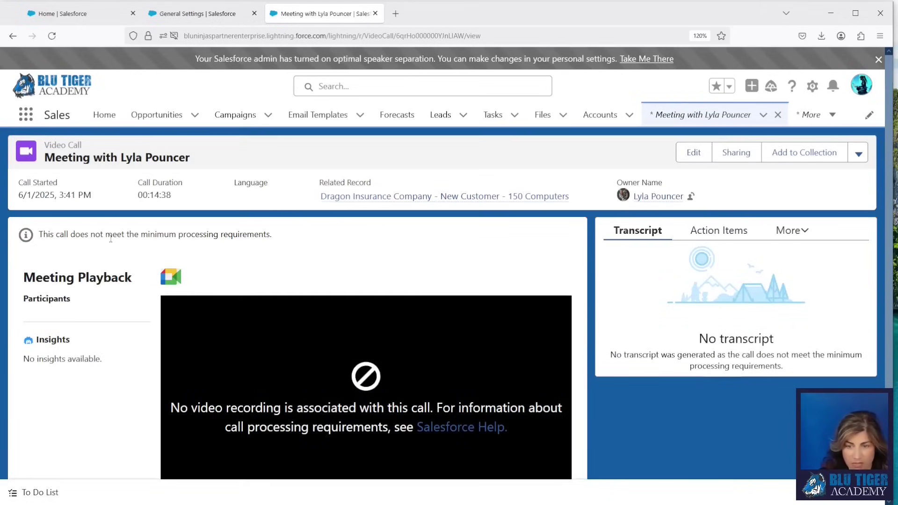
{"action": "left_click_drag", "start_coordinate": [39, 235], "coordinate": [297, 240]}
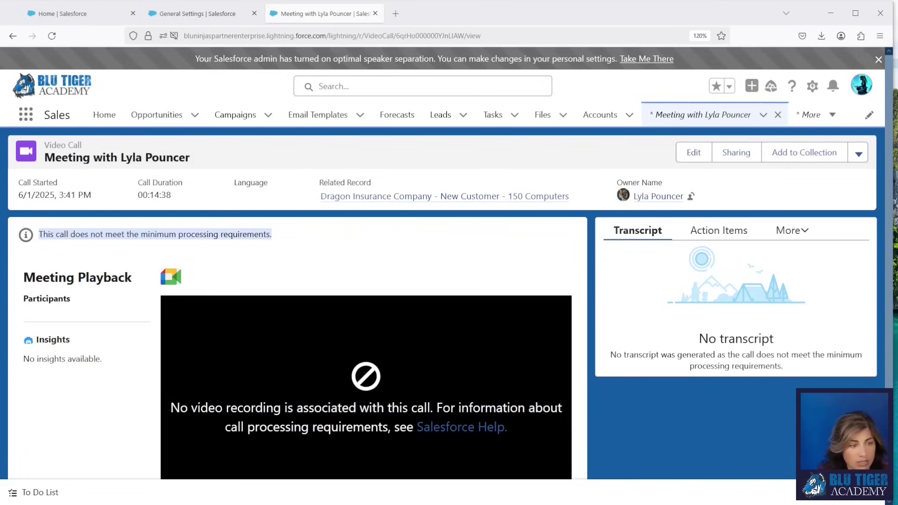
{"action": "left_click_drag", "start_coordinate": [0, 52], "coordinate": [356, 62]}
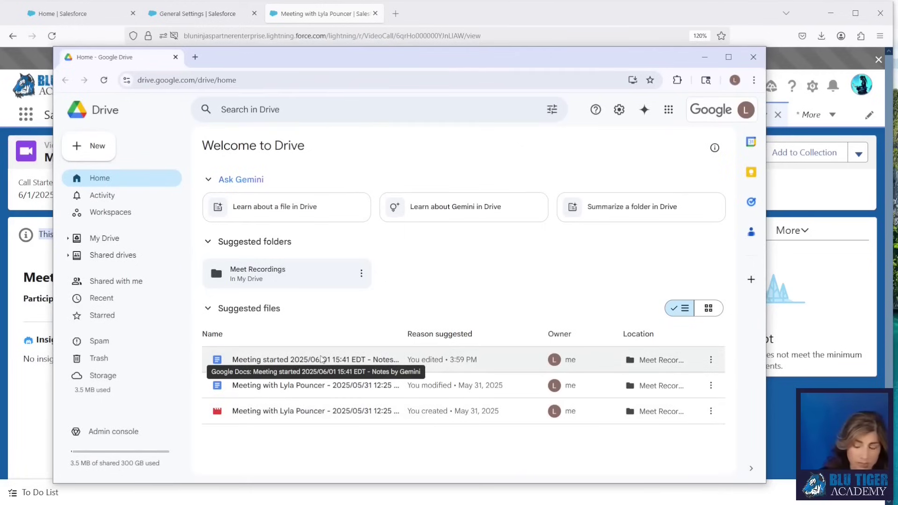
Step: Move the Google Drive window aside to reveal the Salesforce video call record
{"action": "left_click_drag", "start_coordinate": [343, 60], "coordinate": [0, 76]}
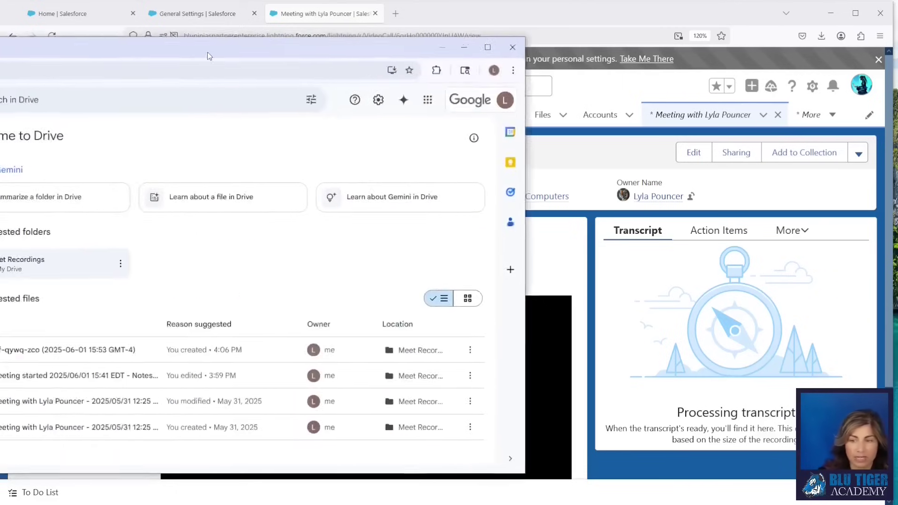
Step: Highlight the processing-for-insights message and link the first Misc participant to the customer contact
{"action": "left_click_drag", "start_coordinate": [207, 54], "coordinate": [481, 51]}
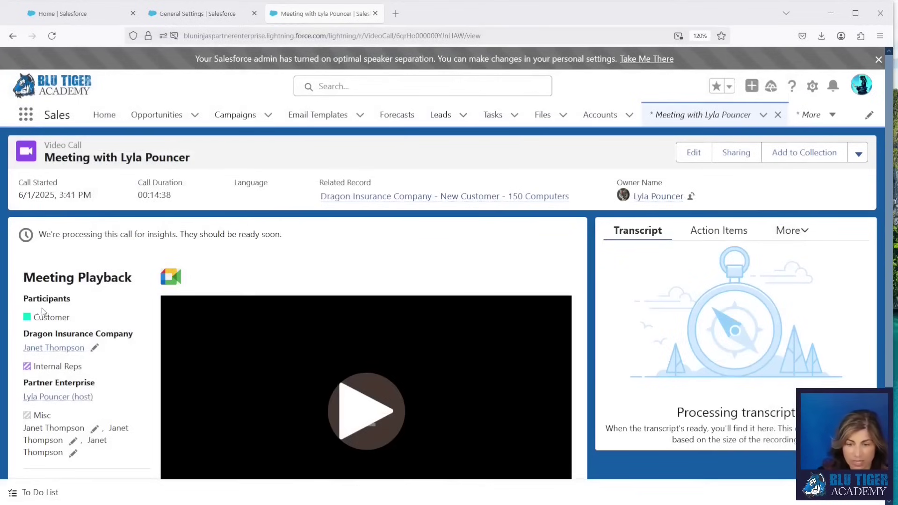
{"action": "left_click_drag", "start_coordinate": [39, 234], "coordinate": [285, 241]}
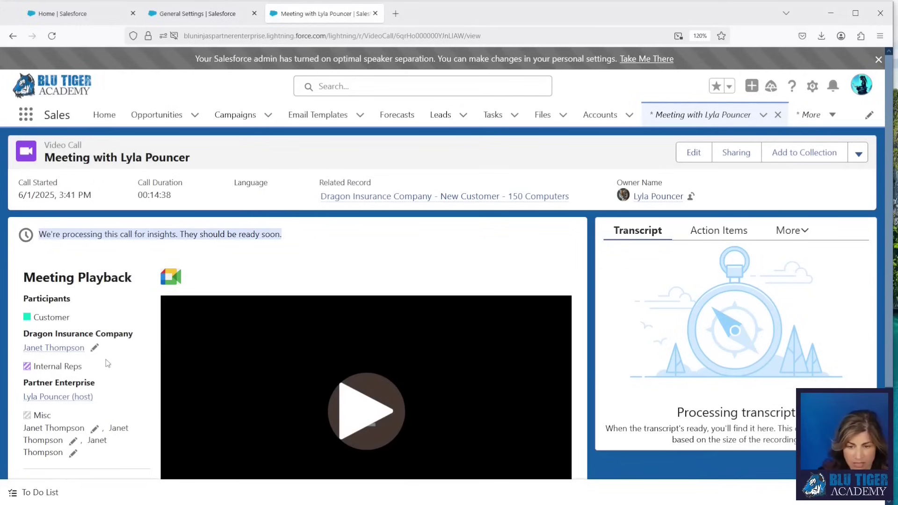
{"action": "mouse_move", "coordinate": [54, 353]}
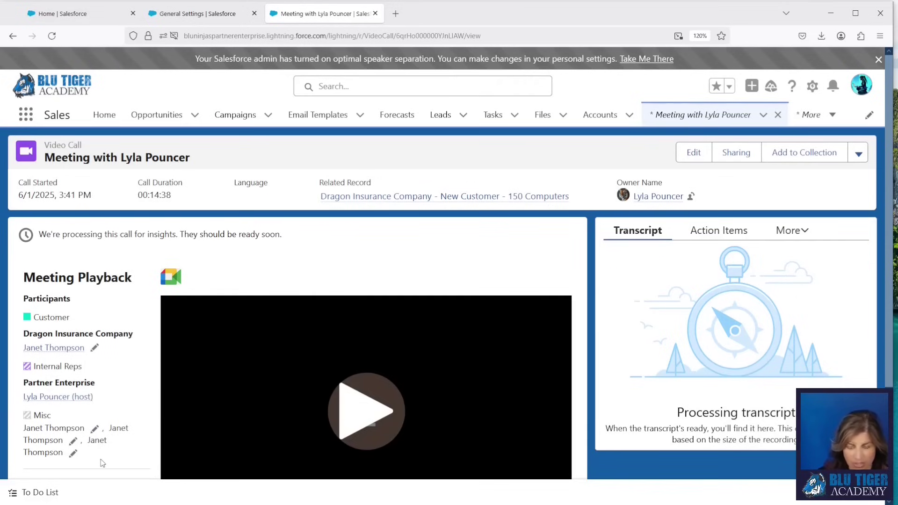
{"action": "left_click", "coordinate": [73, 453]}
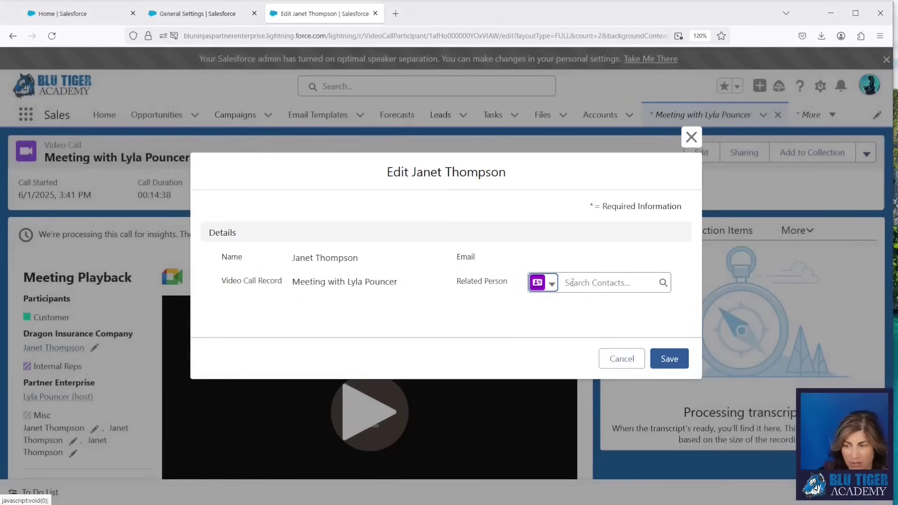
{"action": "left_click", "coordinate": [573, 284]}
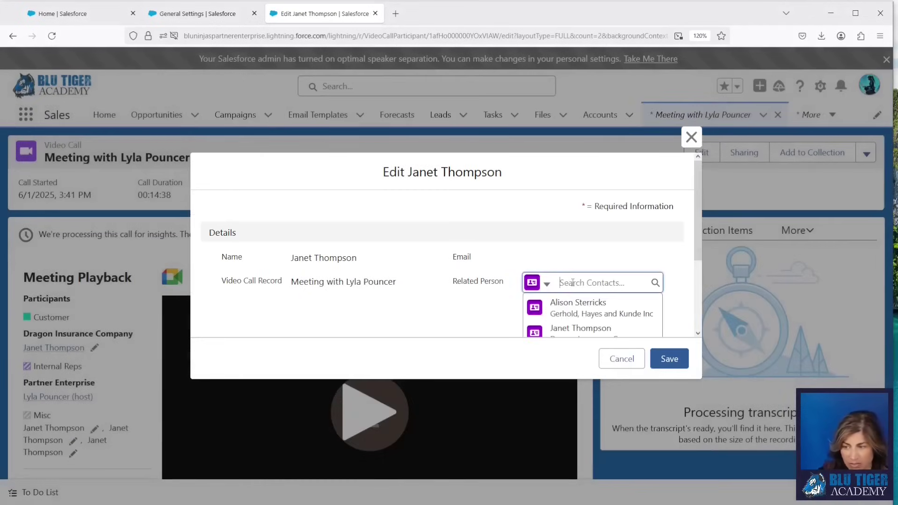
{"action": "left_click", "coordinate": [575, 329]}
{"action": "left_click", "coordinate": [670, 359]}
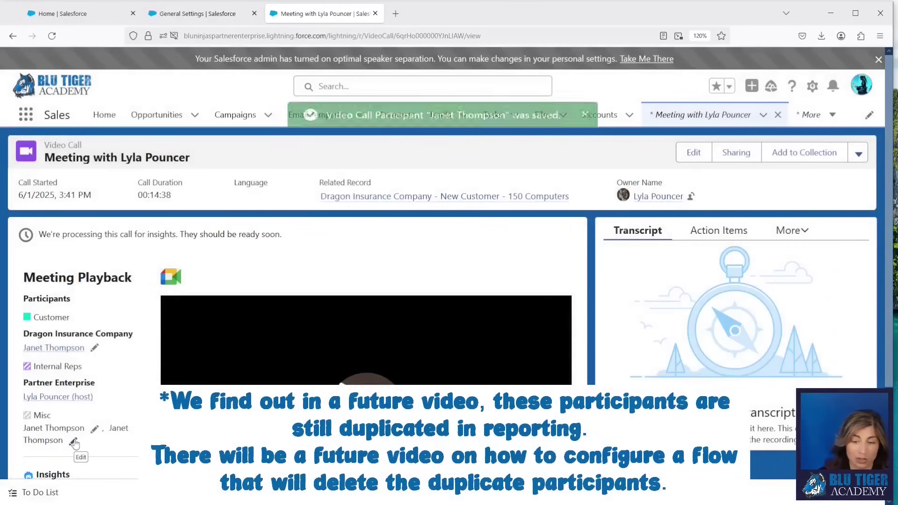
Step: Link the remaining two Misc participants to the customer contact, then highlight the calculating insights status
{"action": "left_click", "coordinate": [74, 441]}
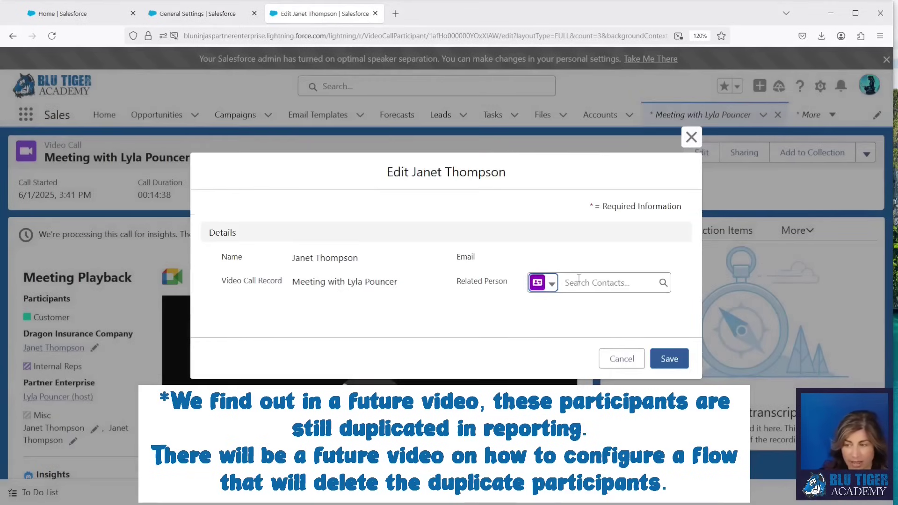
{"action": "left_click", "coordinate": [578, 281]}
{"action": "left_click", "coordinate": [580, 330]}
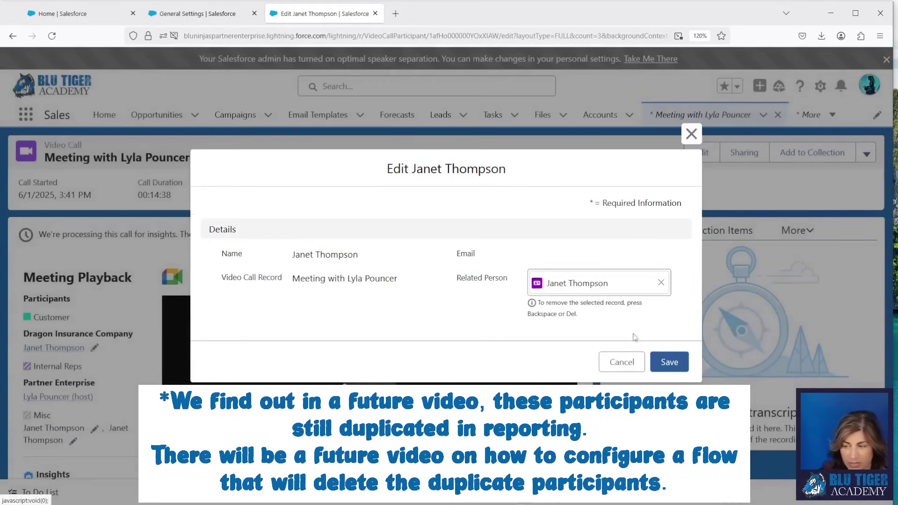
{"action": "left_click", "coordinate": [670, 363]}
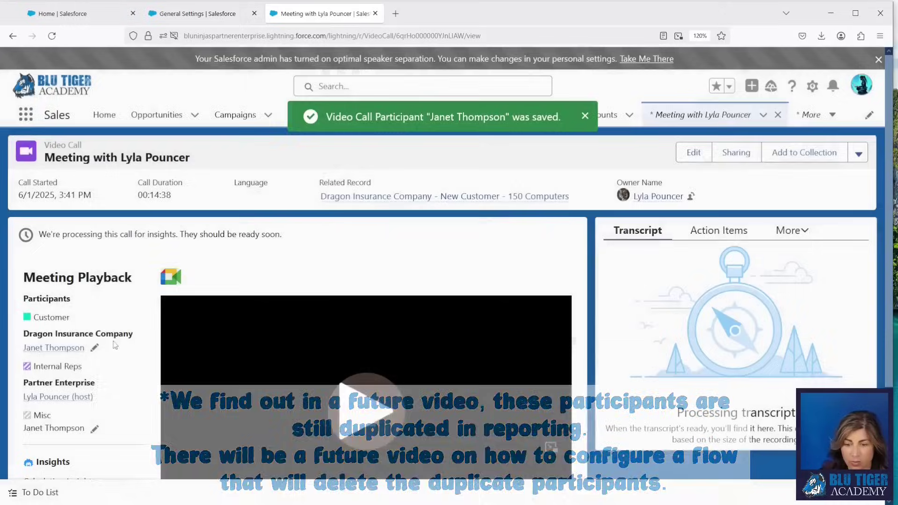
{"action": "left_click", "coordinate": [95, 430]}
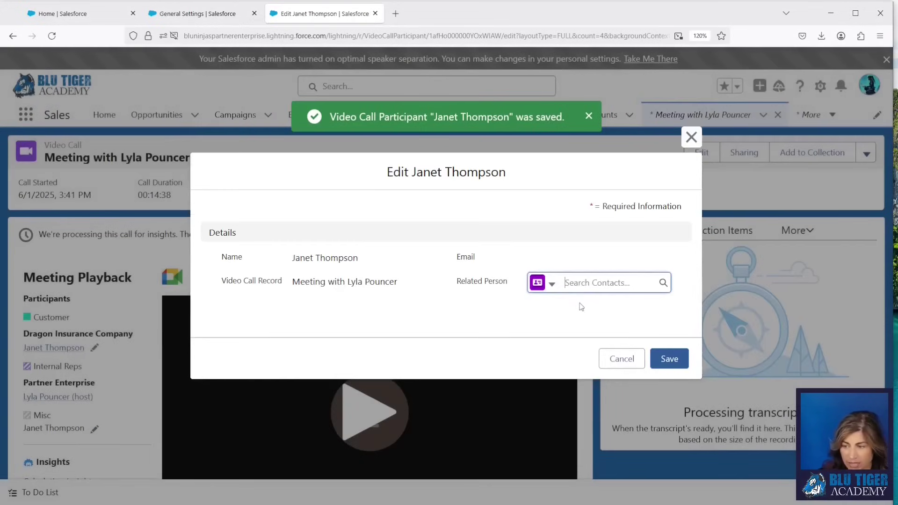
{"action": "left_click", "coordinate": [582, 283]}
{"action": "left_click", "coordinate": [580, 329]}
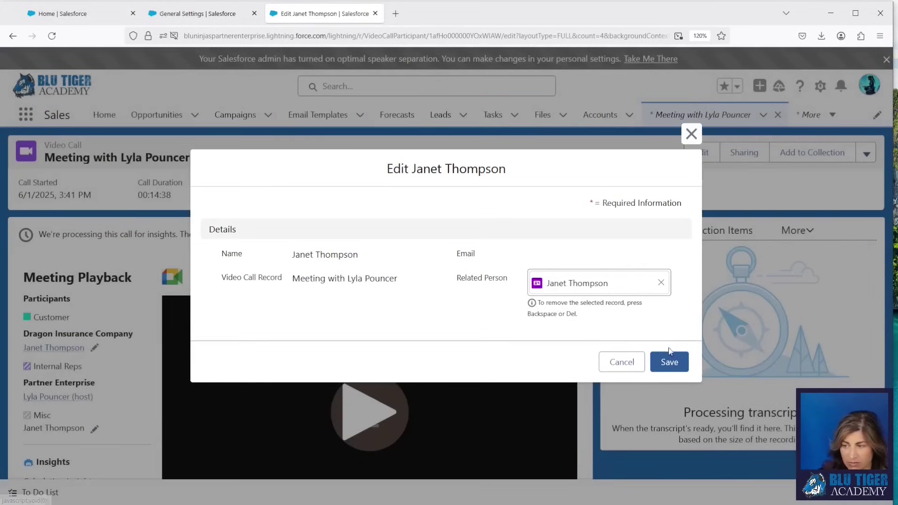
{"action": "left_click", "coordinate": [669, 359]}
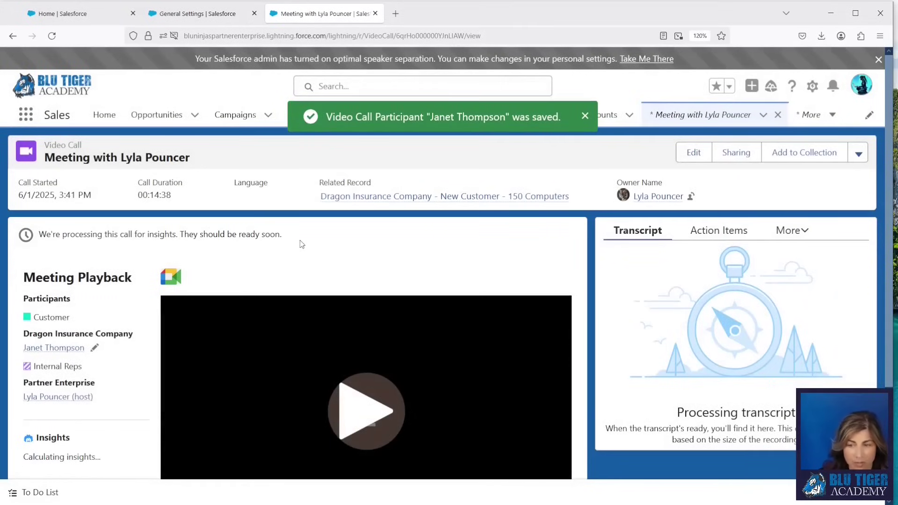
{"action": "left_click_drag", "start_coordinate": [113, 463], "coordinate": [21, 460]}
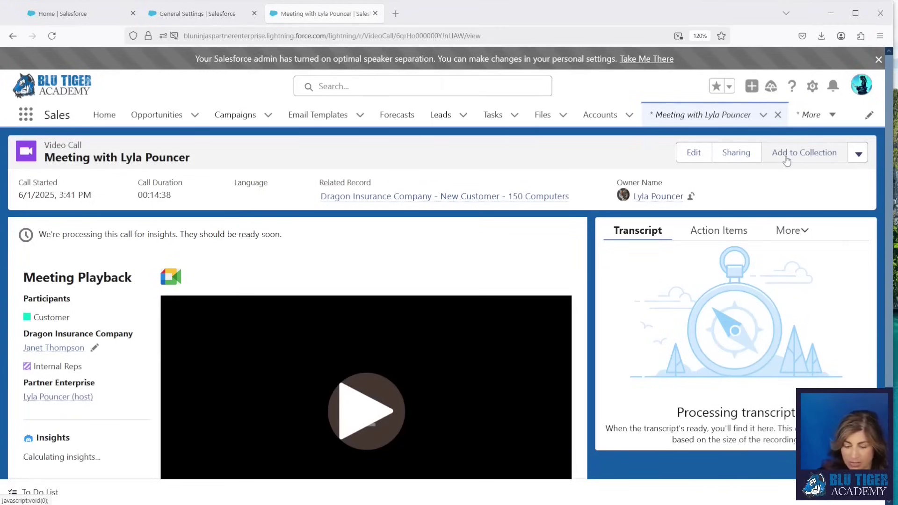
Step: Create a new record collection 'Account Executive Onboarding Calls' with a description
{"action": "left_click", "coordinate": [786, 157]}
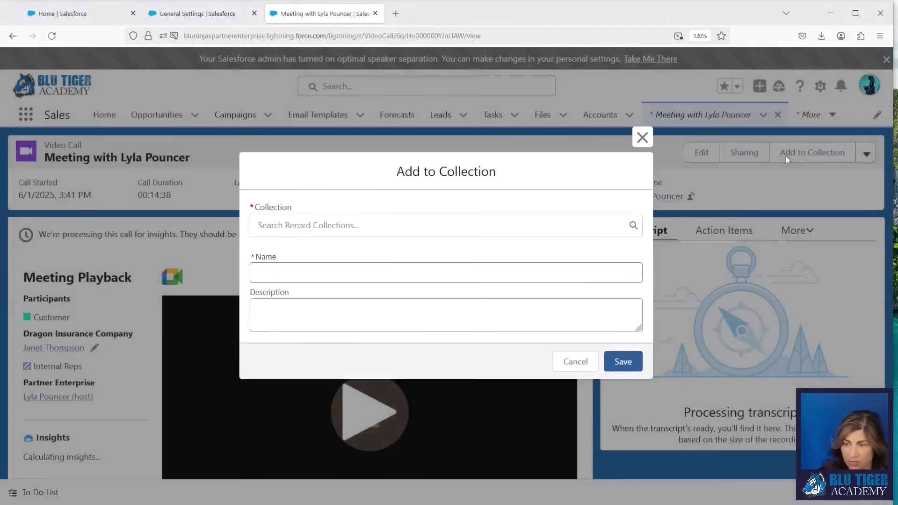
{"action": "left_click", "coordinate": [288, 226]}
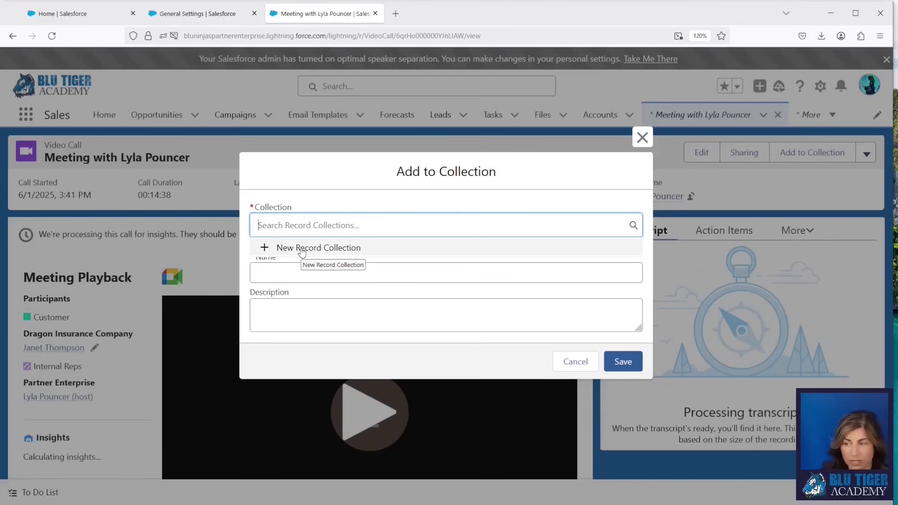
{"action": "left_click", "coordinate": [302, 250]}
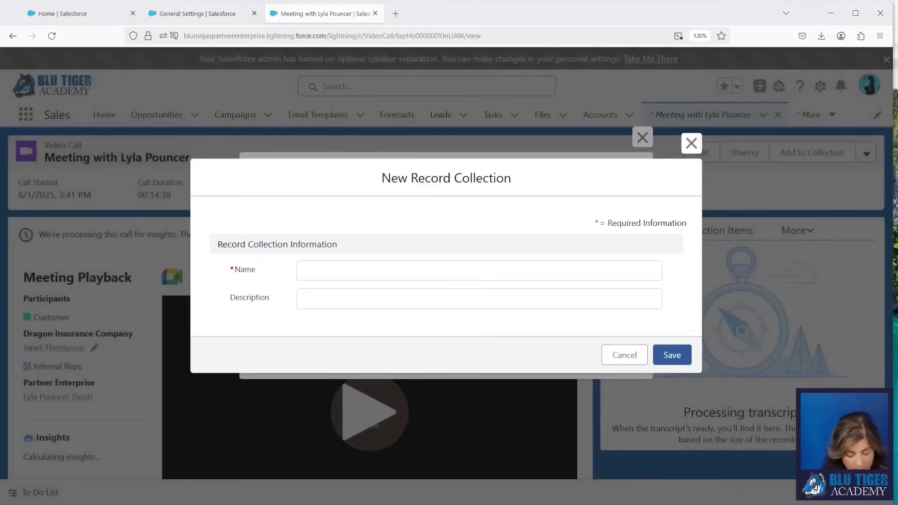
{"action": "left_click", "coordinate": [302, 271]}
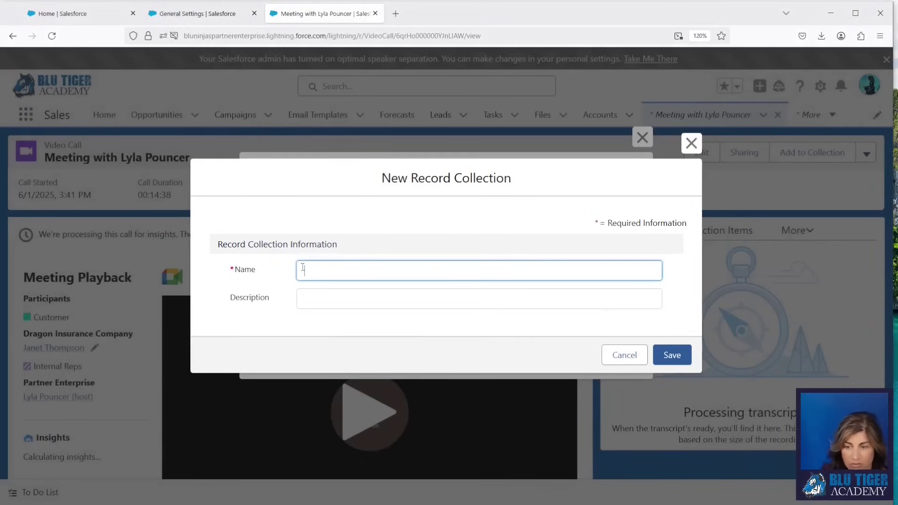
{"action": "type", "text": "Account Executive Onboarding Calls"}
{"action": "key", "text": "alt+Tab"}
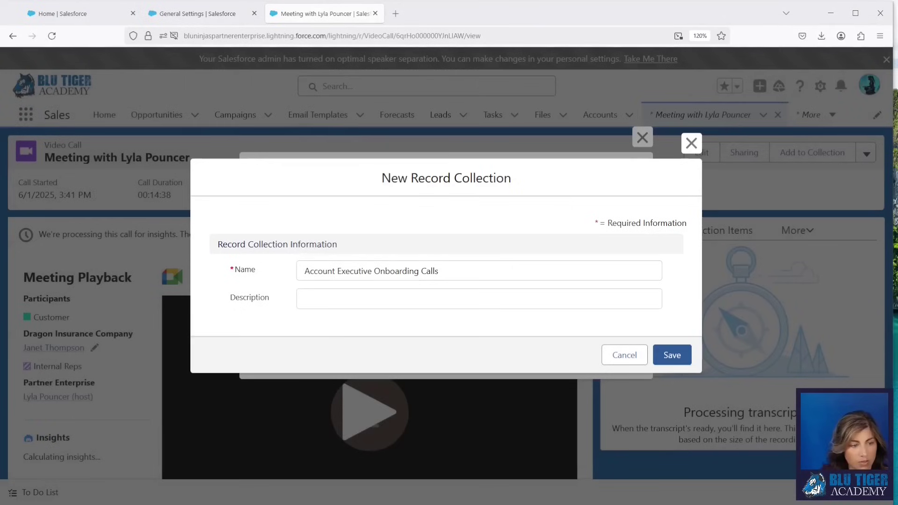
{"action": "left_click", "coordinate": [459, 298]}
{"action": "type", "text": "This collection contains examples of how to run a discovery call with a prospect to sell them computers."}
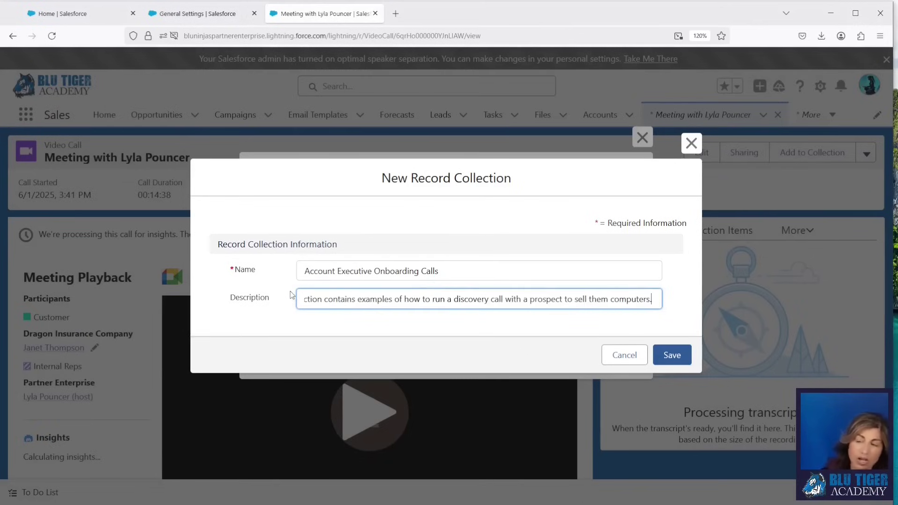
{"action": "left_click", "coordinate": [672, 355]}
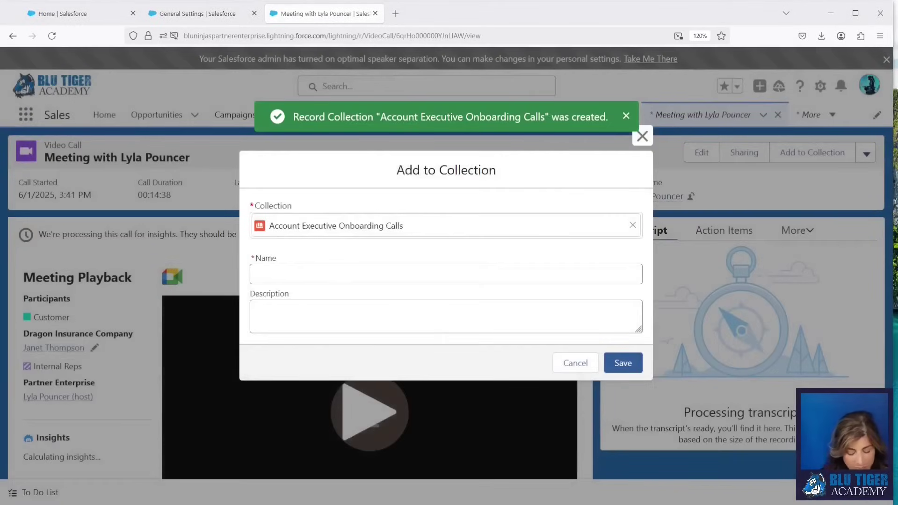
Step: Add the call to the collection as 'Discovery Call with Prospect Using Samsung' with a description
{"action": "left_click", "coordinate": [327, 277]}
{"action": "type", "text": "Discovery Call with Prospect Using Samsung"}
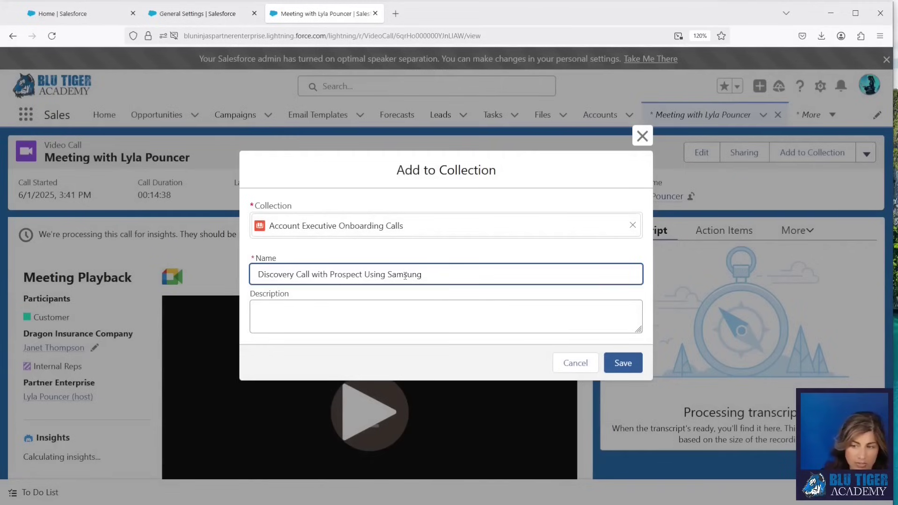
{"action": "key", "text": "alt+Tab"}
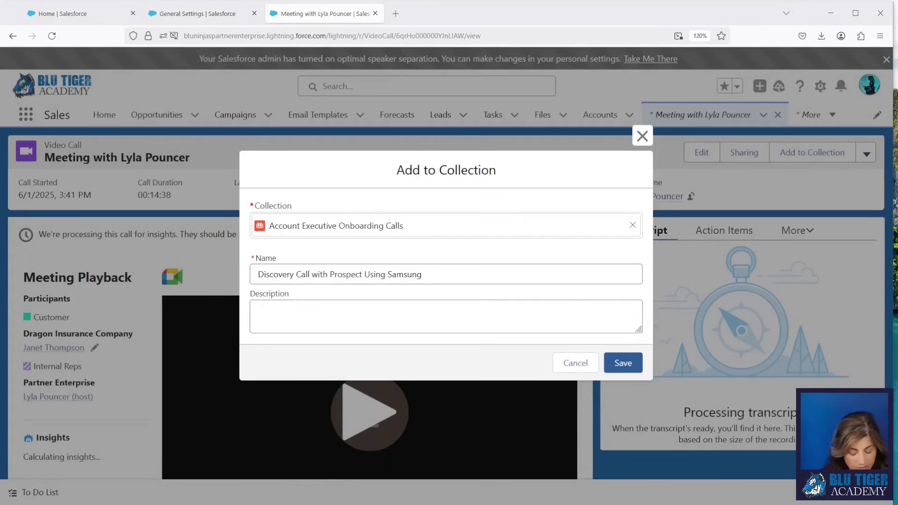
{"action": "left_click", "coordinate": [333, 307]}
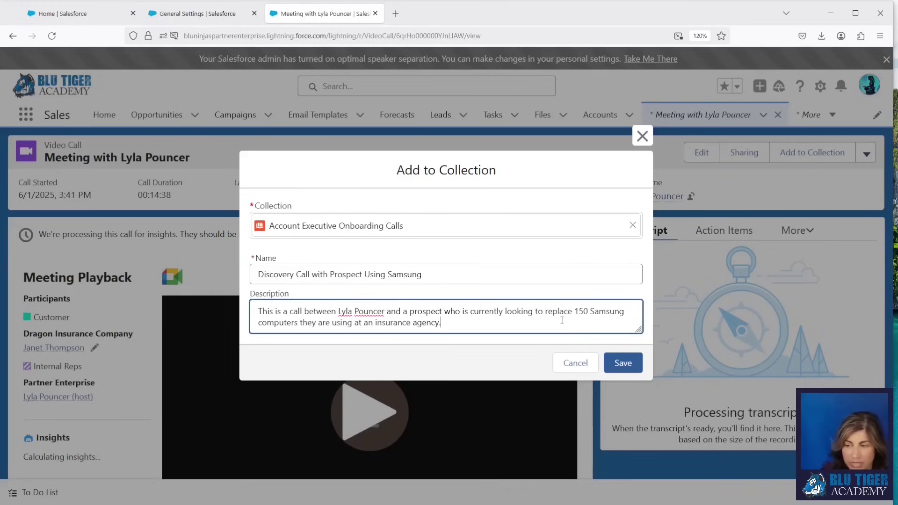
{"action": "left_click", "coordinate": [616, 361]}
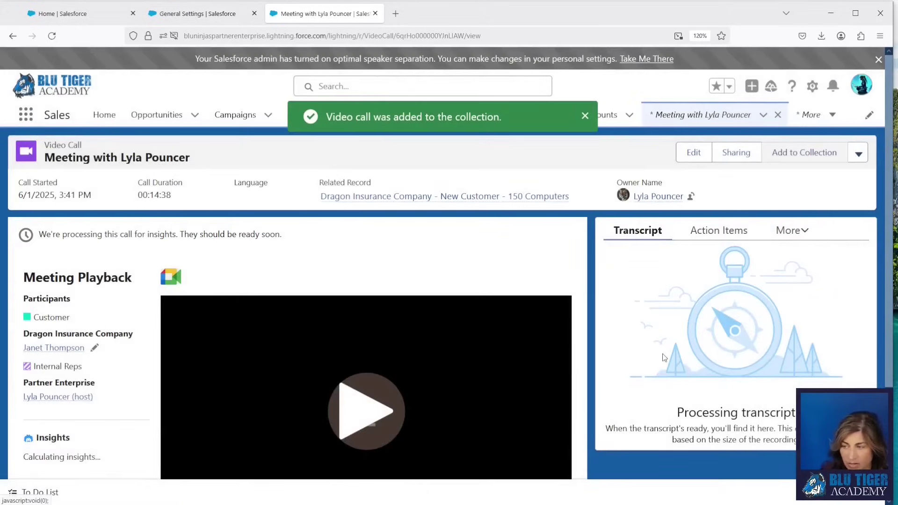
Step: Check the call's related collections, then open the Record Collections list via the App Launcher search 'record'
{"action": "left_click", "coordinate": [789, 233]}
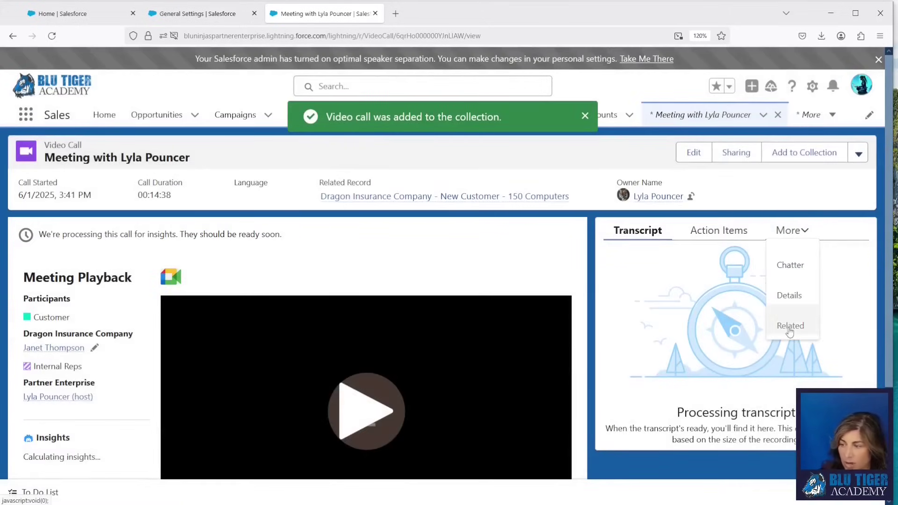
{"action": "left_click", "coordinate": [790, 326]}
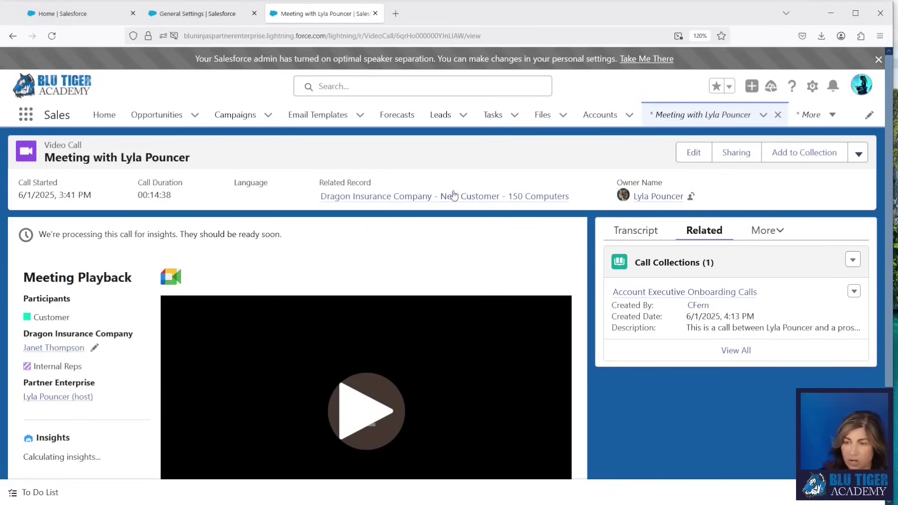
{"action": "left_click", "coordinate": [27, 120]}
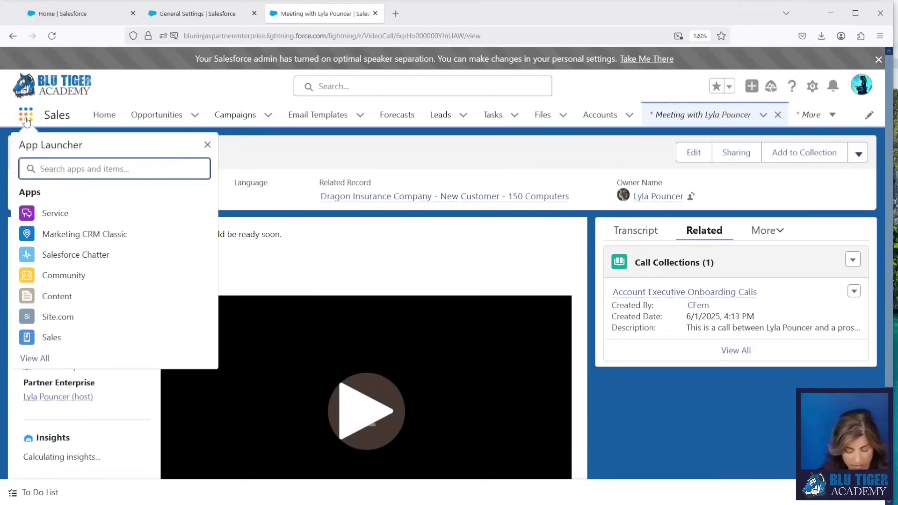
{"action": "type", "text": "record"}
{"action": "left_click", "coordinate": [57, 361]}
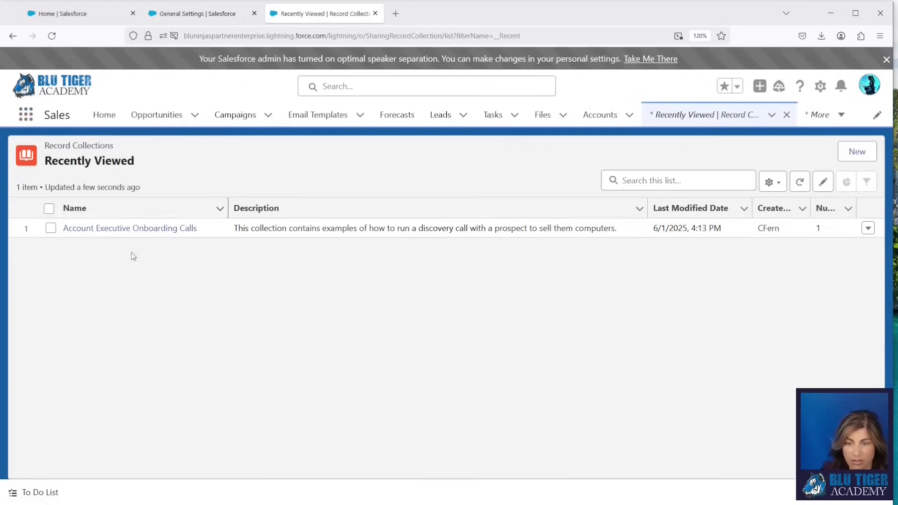
Step: Create a new list view named 'All Record Collections' visible to all users
{"action": "left_click", "coordinate": [747, 186]}
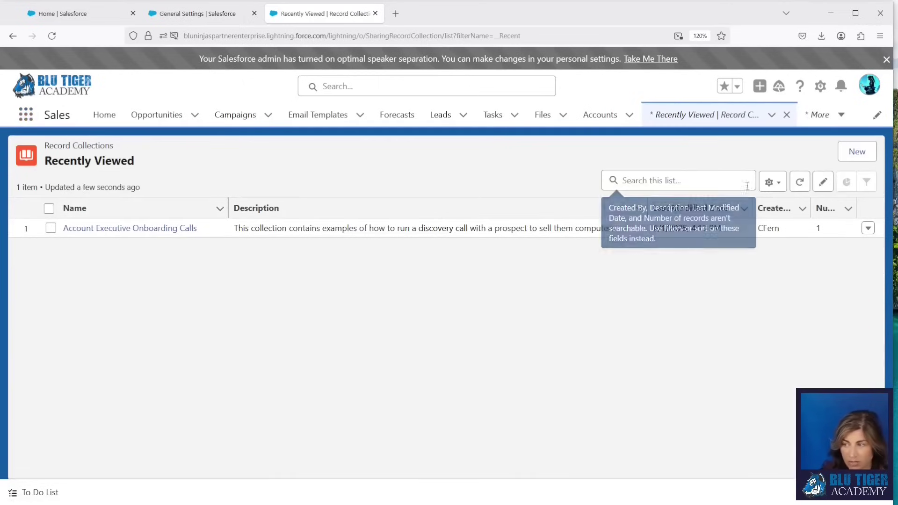
{"action": "left_click", "coordinate": [772, 182]}
{"action": "left_click", "coordinate": [704, 229]}
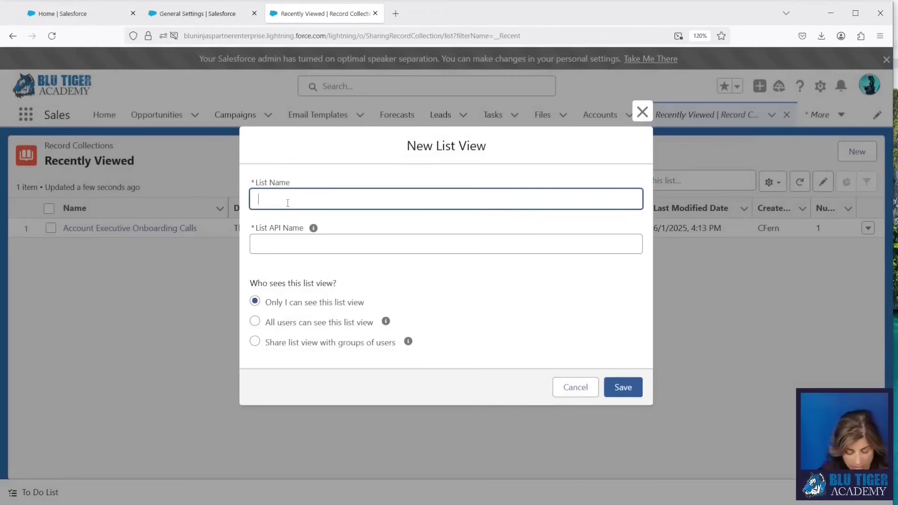
{"action": "type", "text": "All Record Co"}
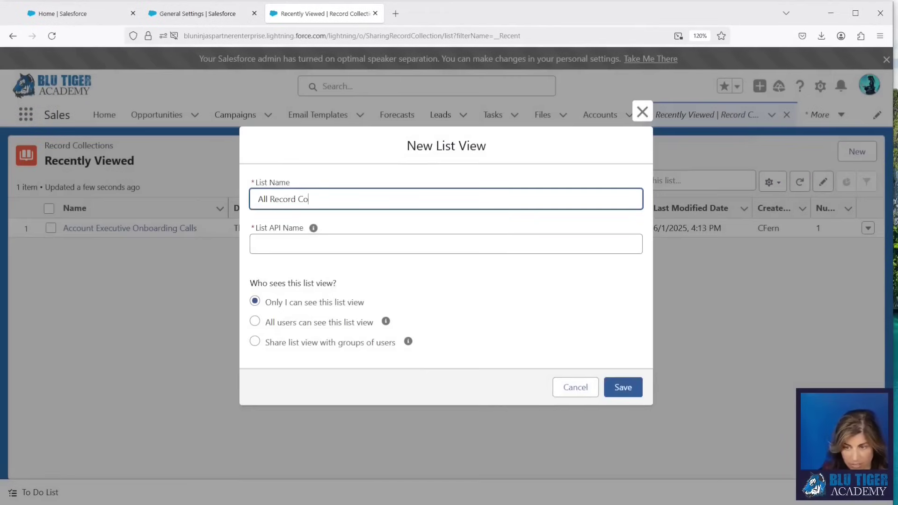
{"action": "type", "text": "llections"}
{"action": "left_click", "coordinate": [313, 228]}
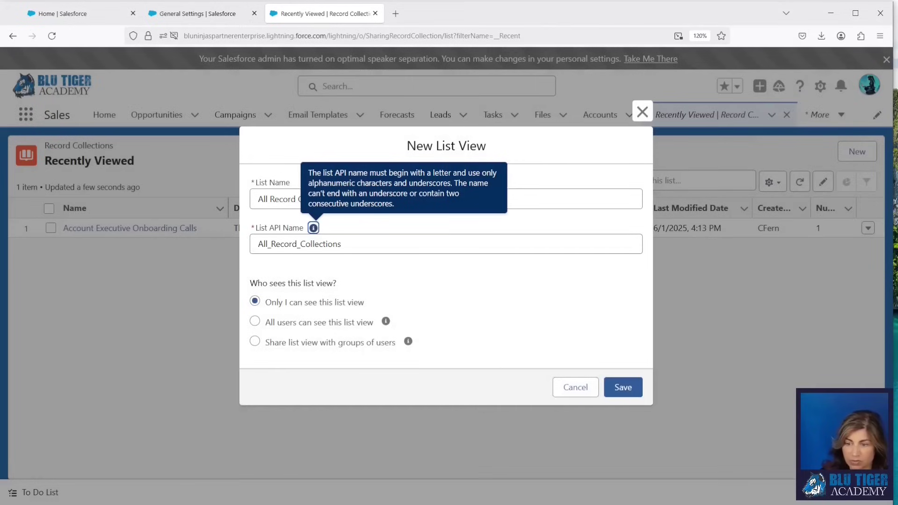
{"action": "left_click", "coordinate": [255, 321]}
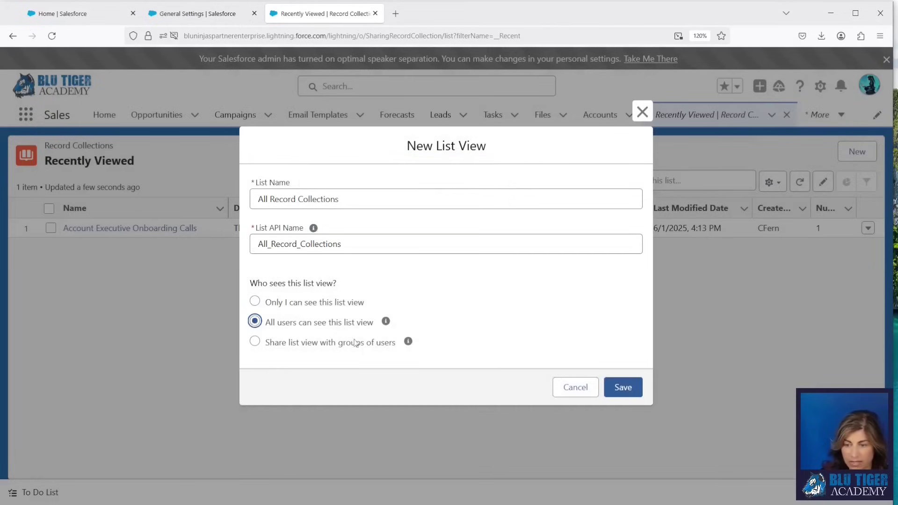
{"action": "left_click", "coordinate": [614, 388]}
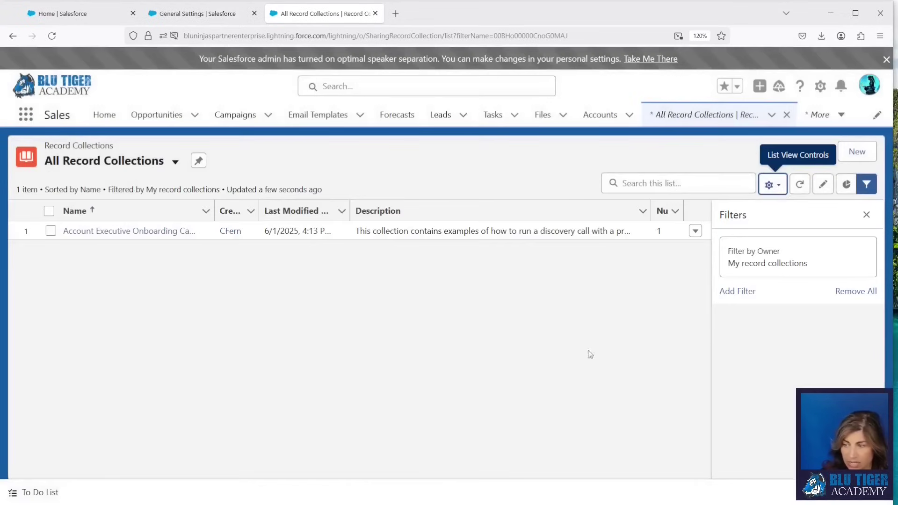
Step: Set the list's owner filter to All record collections and save it
{"action": "left_click", "coordinate": [835, 257]}
{"action": "left_click", "coordinate": [511, 226]}
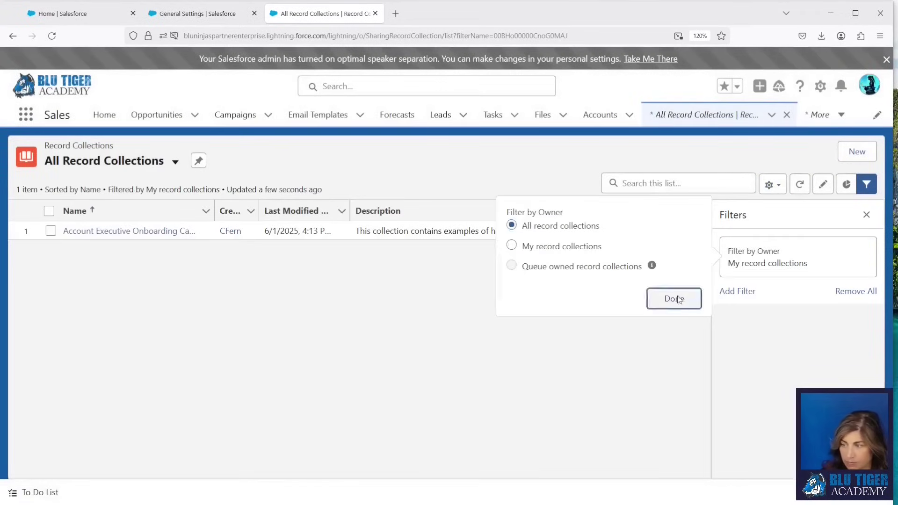
{"action": "left_click", "coordinate": [674, 298]}
{"action": "left_click", "coordinate": [832, 217]}
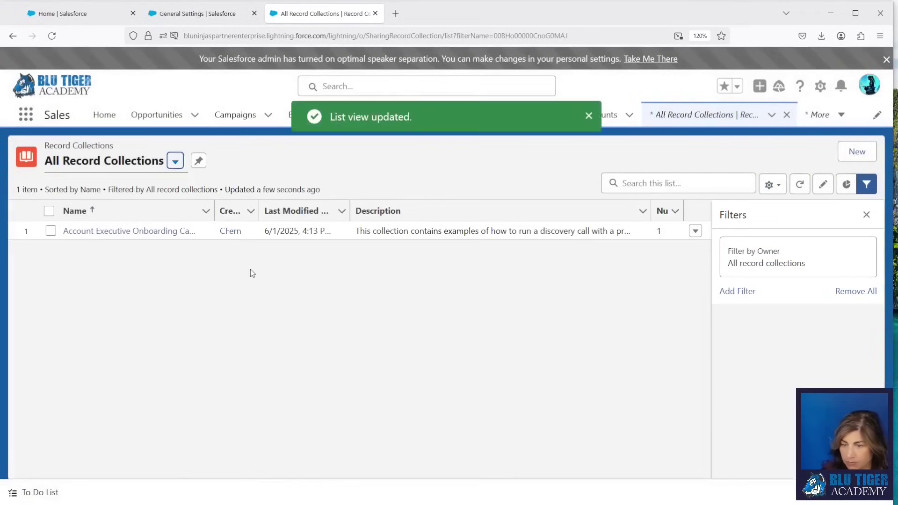
Step: Open the Account Executive Onboarding Calls collection, then go to recently viewed Voice Calls
{"action": "left_click", "coordinate": [111, 232]}
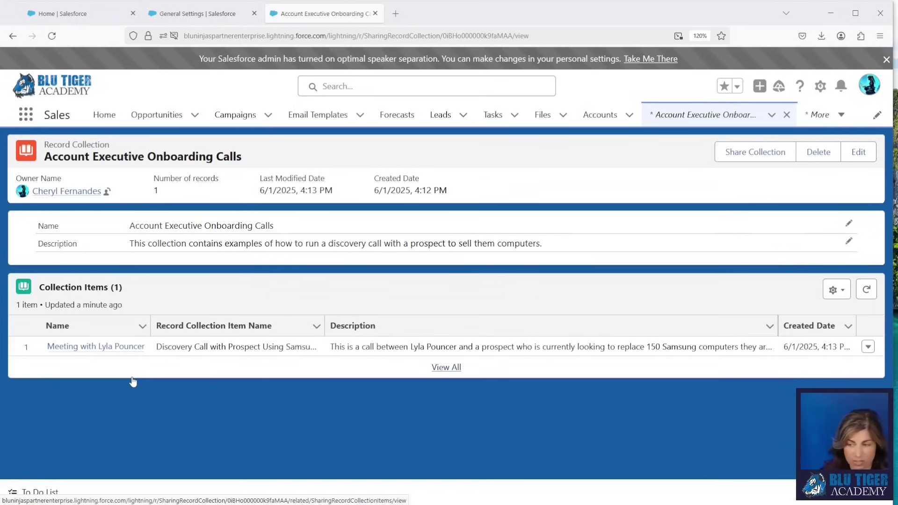
{"action": "left_click", "coordinate": [823, 115]}
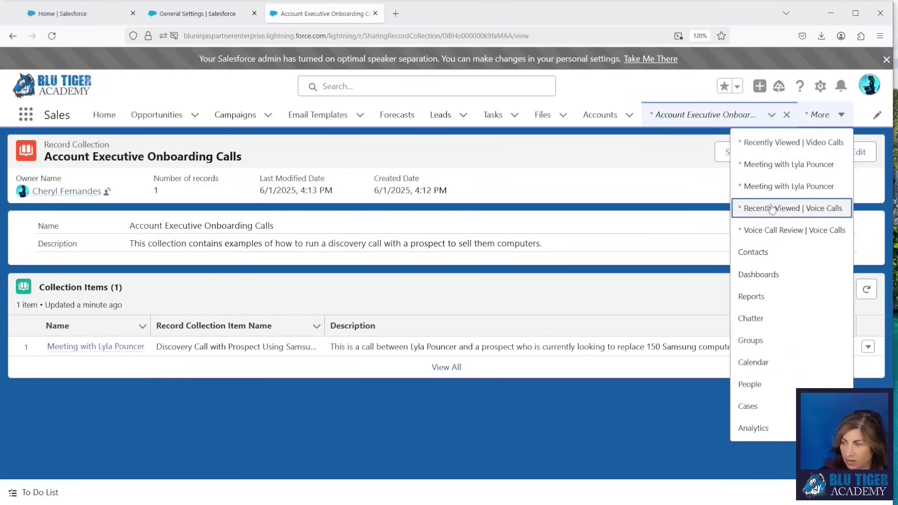
{"action": "left_click", "coordinate": [767, 208]}
Step: Open the discovery meeting's video call record from the App Launcher search 'video'
{"action": "left_click", "coordinate": [26, 115]}
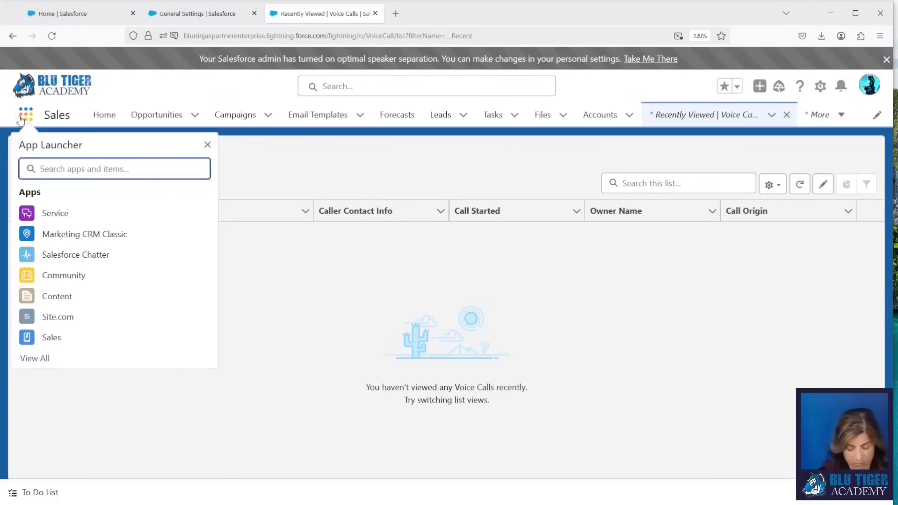
{"action": "type", "text": "video"}
{"action": "left_click", "coordinate": [41, 264]}
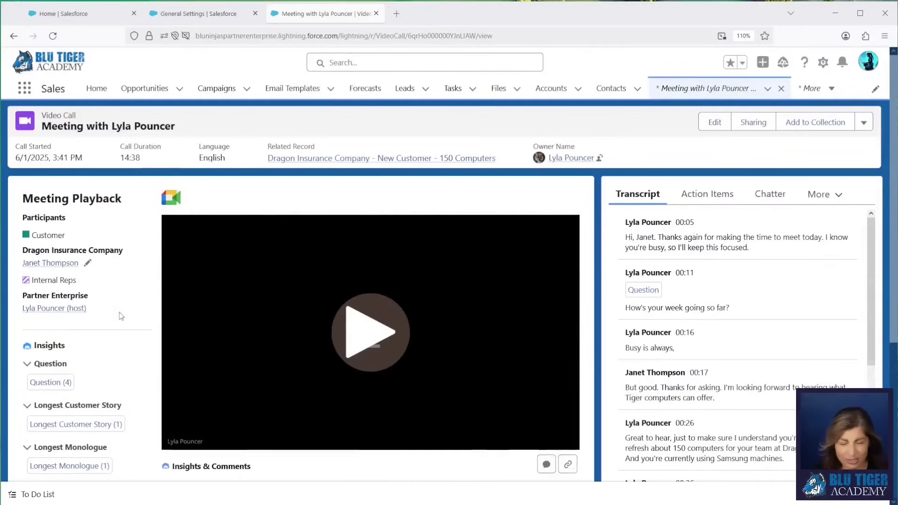
Step: Jump the call playback to the Longest Customer Story insight on the timeline
{"action": "scroll", "coordinate": [121, 316], "scroll_direction": "down", "scroll_amount": 3}
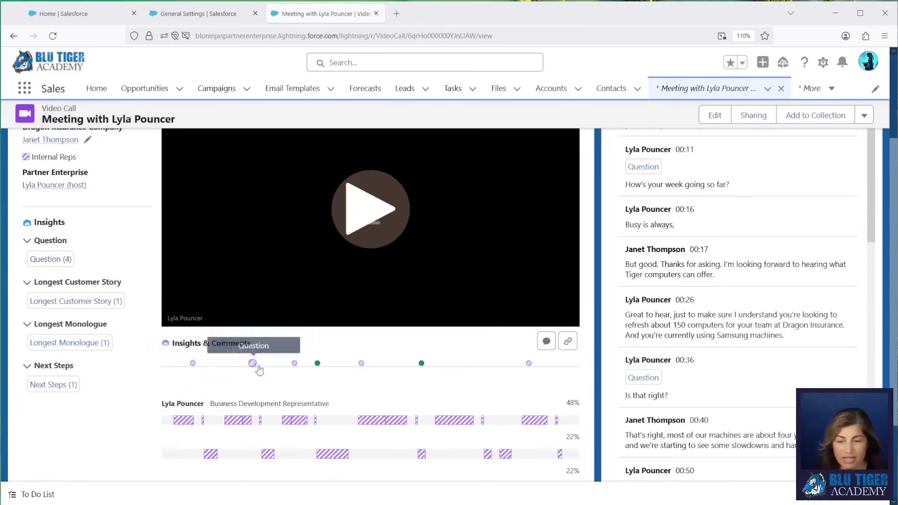
{"action": "left_click", "coordinate": [318, 364]}
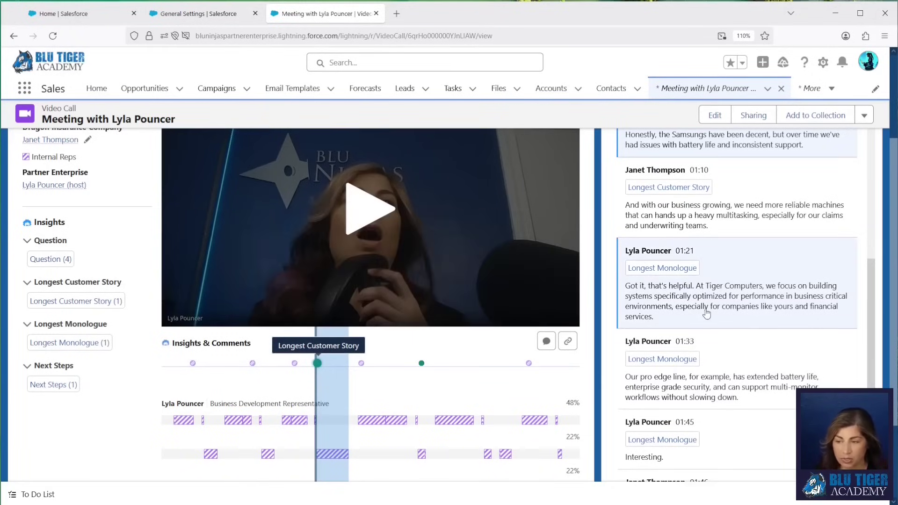
{"action": "scroll", "coordinate": [706, 314], "scroll_direction": "up", "scroll_amount": 10}
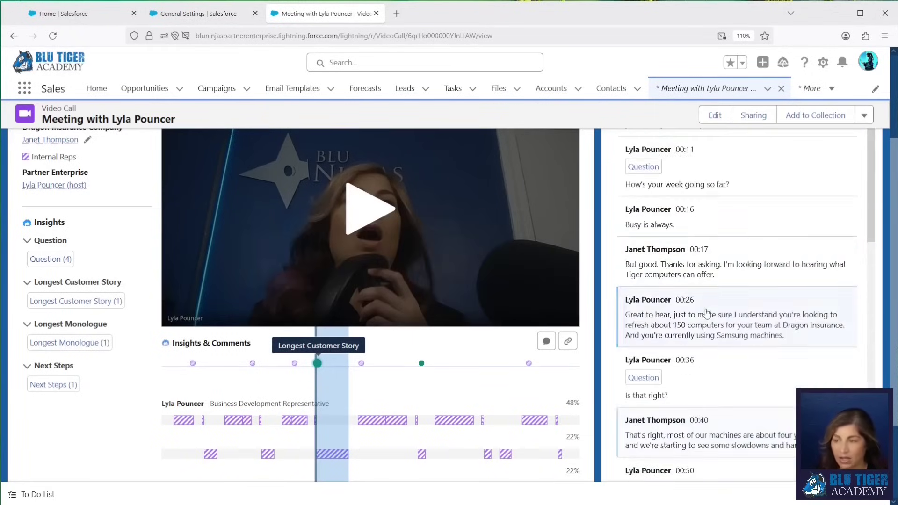
{"action": "scroll", "coordinate": [745, 279], "scroll_direction": "up", "scroll_amount": 5}
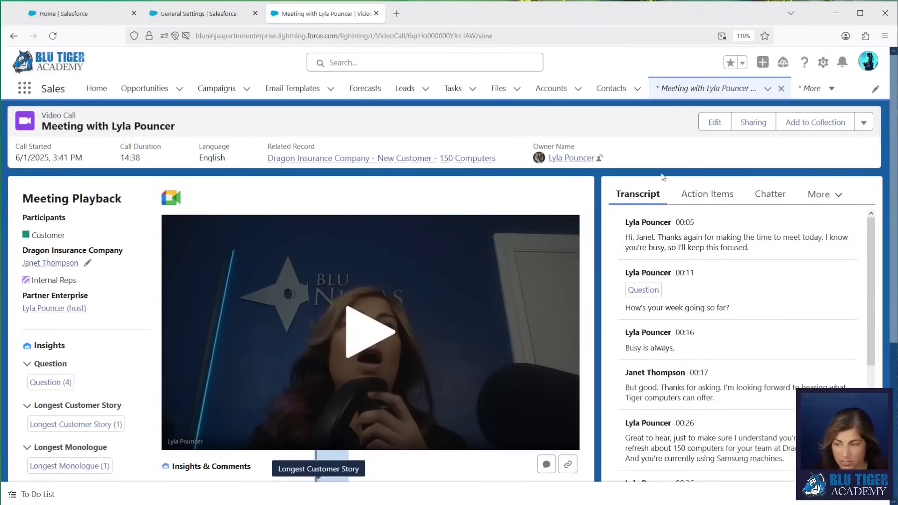
Step: Create a task from the follow-up action item with subject 'Follow-Up: Send Case Study'
{"action": "left_click", "coordinate": [701, 196]}
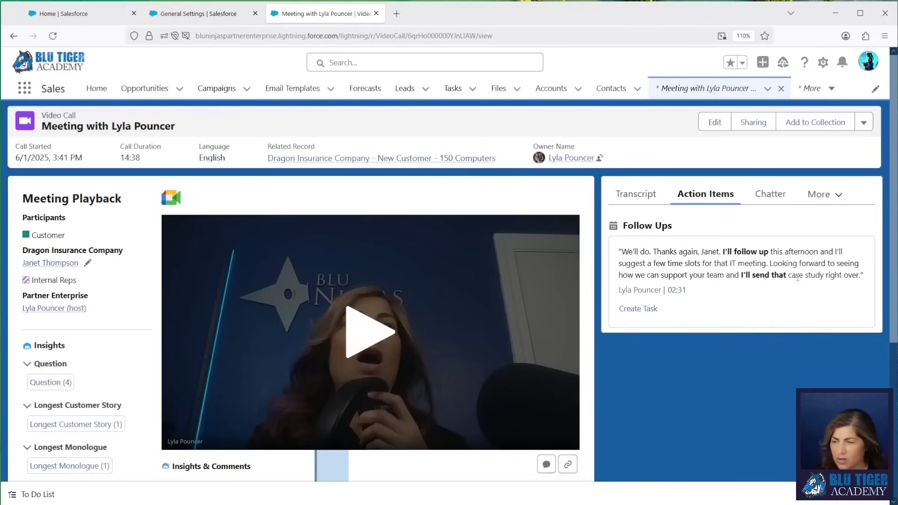
{"action": "left_click", "coordinate": [640, 310]}
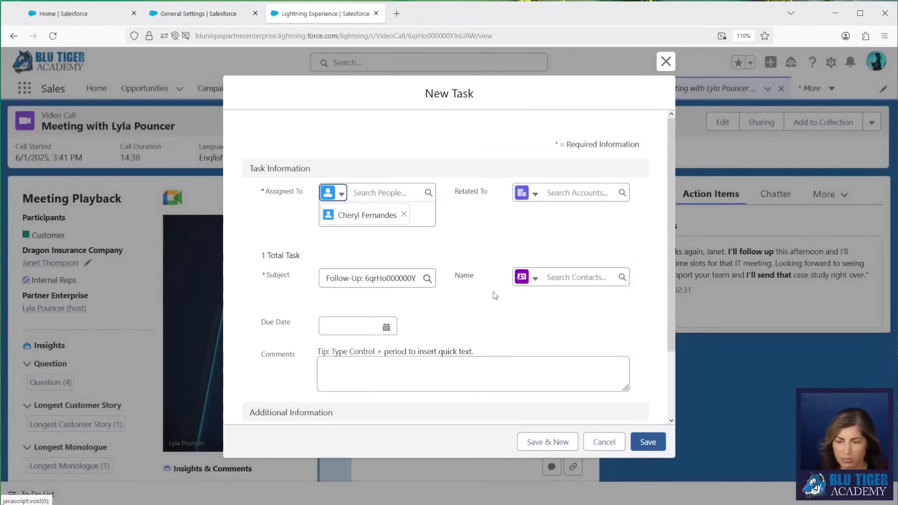
{"action": "double_click", "coordinate": [369, 279]}
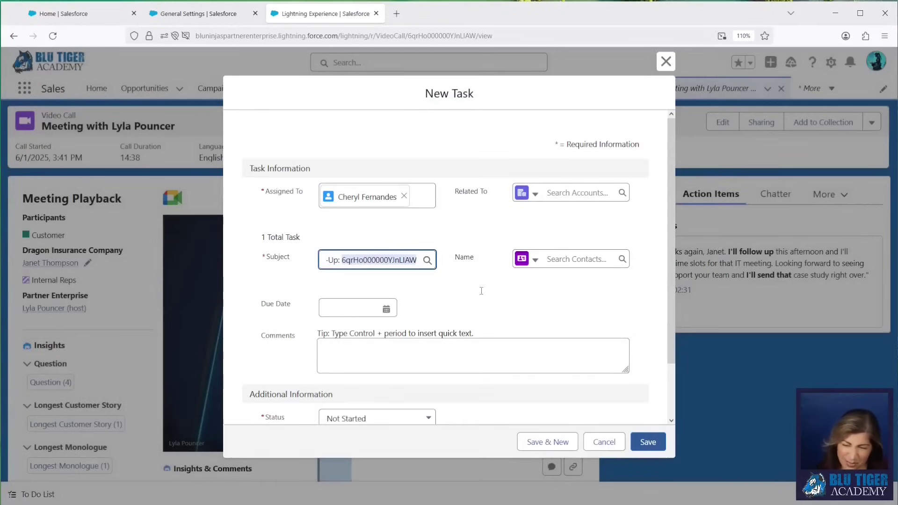
{"action": "type", "text": "Send"}
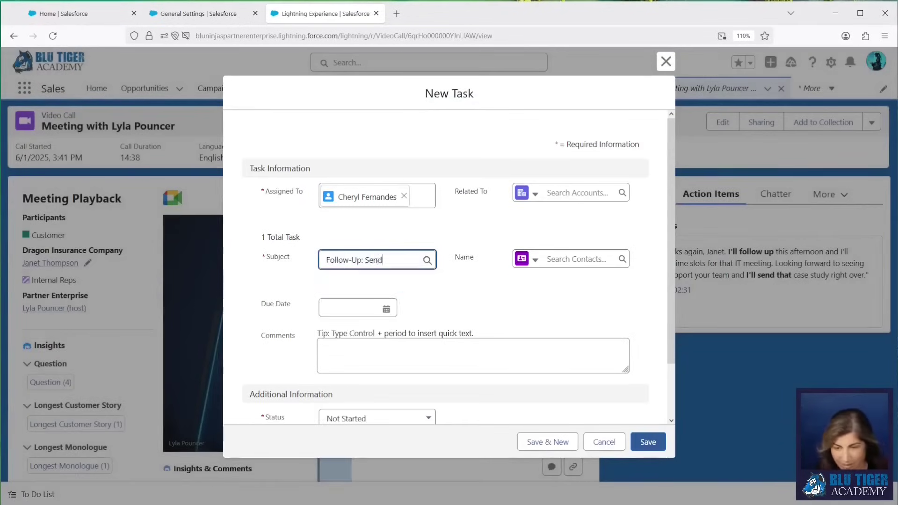
{"action": "type", "text": " Case Study"}
{"action": "left_click", "coordinate": [568, 251]}
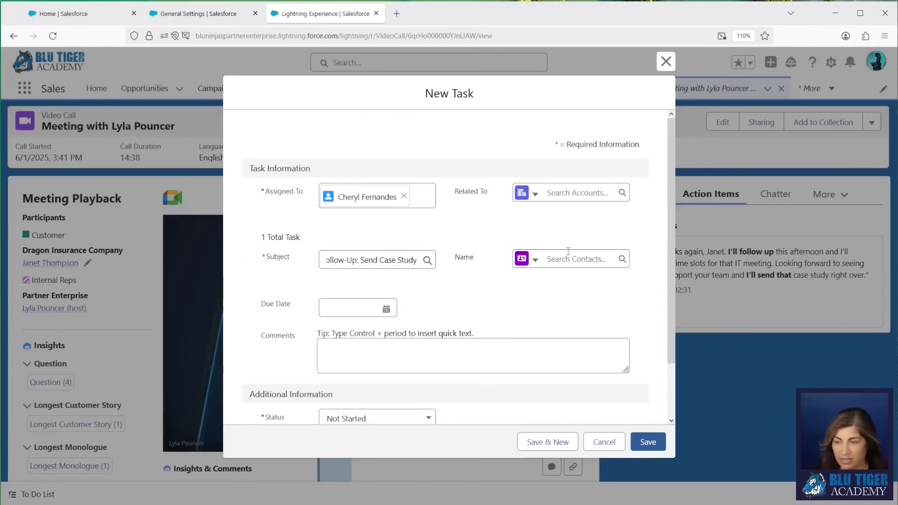
Step: Link the task to the customer contact, set due date 7/21/2025, and save it
{"action": "left_click", "coordinate": [566, 260]}
{"action": "type", "text": "j"}
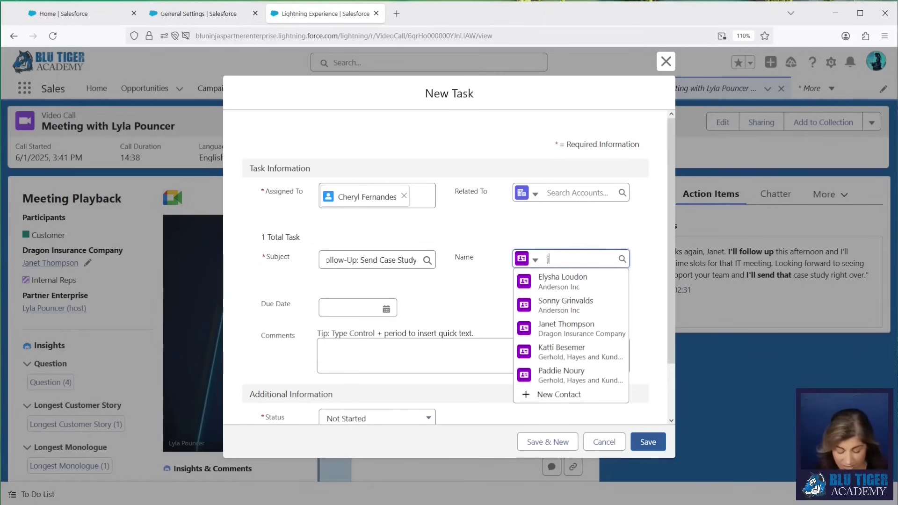
{"action": "type", "text": "anet"}
{"action": "left_click", "coordinate": [566, 295]}
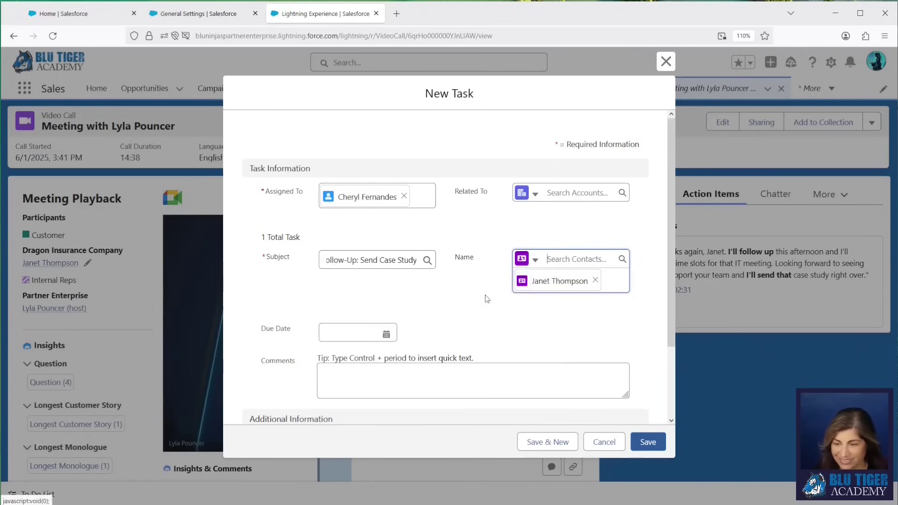
{"action": "left_click", "coordinate": [342, 313]}
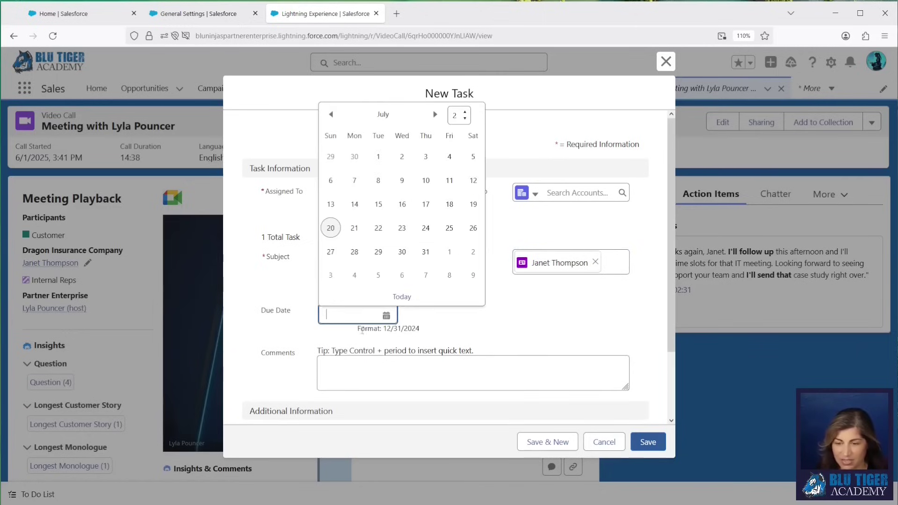
{"action": "left_click", "coordinate": [355, 226]}
{"action": "left_click", "coordinate": [533, 361]}
{"action": "left_click", "coordinate": [651, 443]}
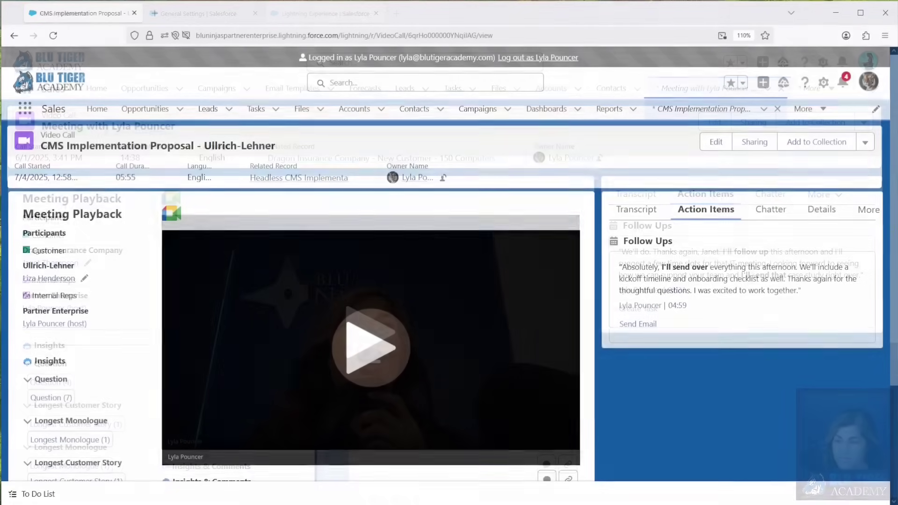
Step: Draft a follow-up email from the call's action item
{"action": "left_click", "coordinate": [643, 324]}
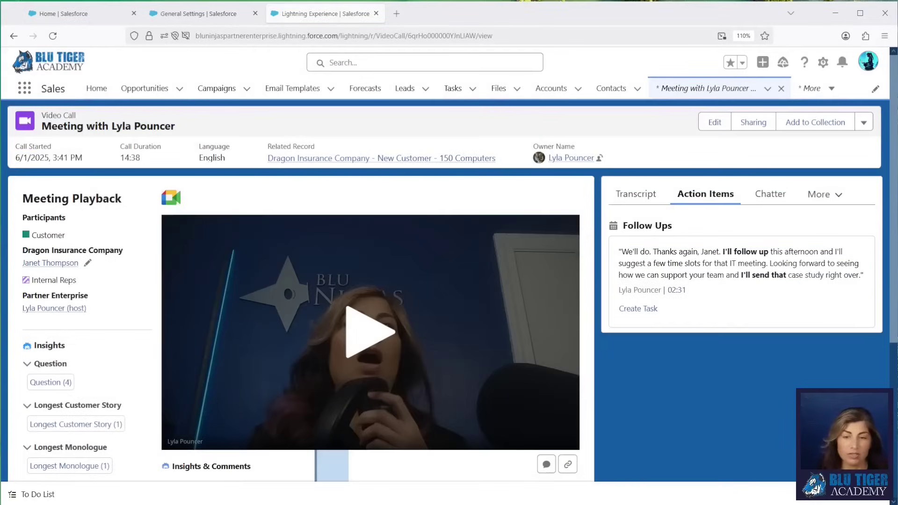
{"action": "scroll", "coordinate": [104, 298], "scroll_direction": "down", "scroll_amount": 2}
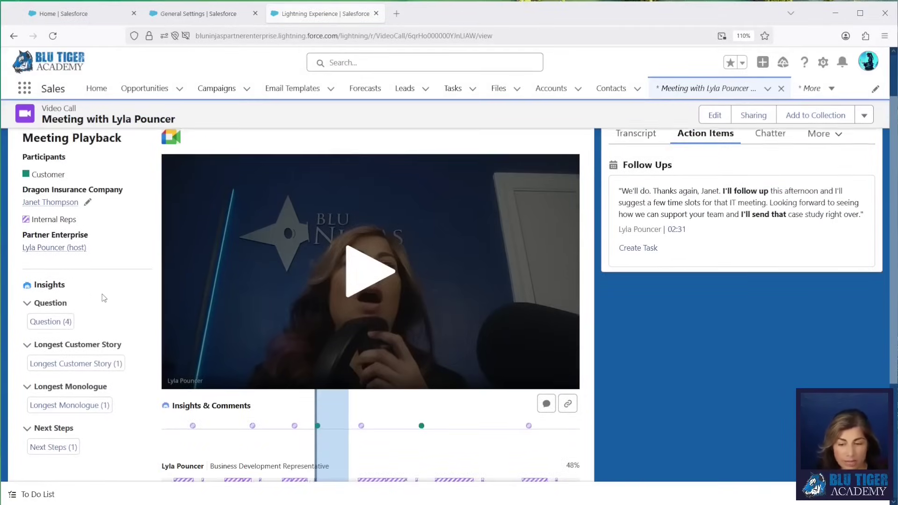
{"action": "scroll", "coordinate": [104, 298], "scroll_direction": "down", "scroll_amount": 2}
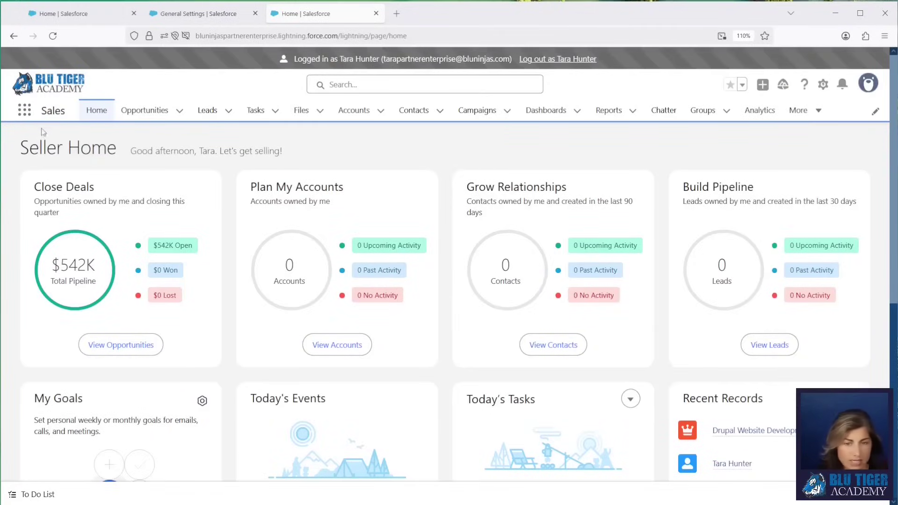
Step: Open Conversation Insights via the App Launcher search 'conver' and show its Conversations list
{"action": "left_click", "coordinate": [23, 112]}
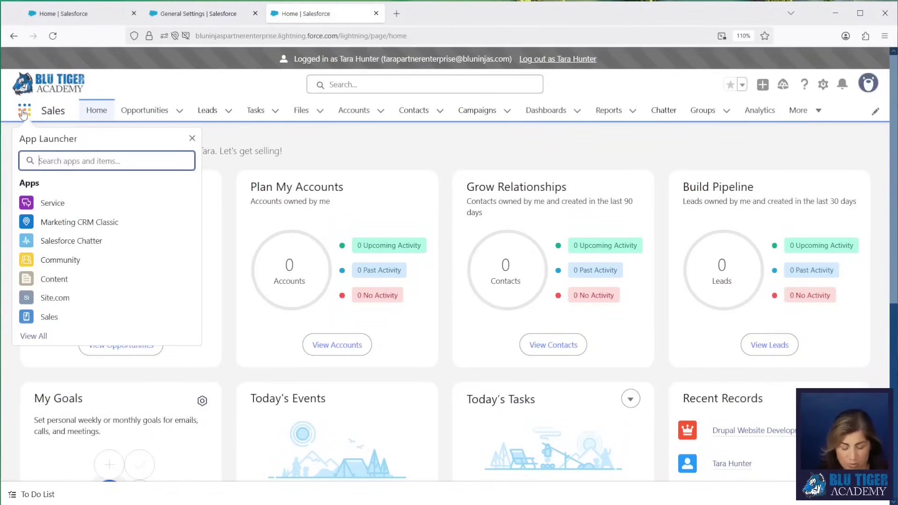
{"action": "type", "text": "conver"}
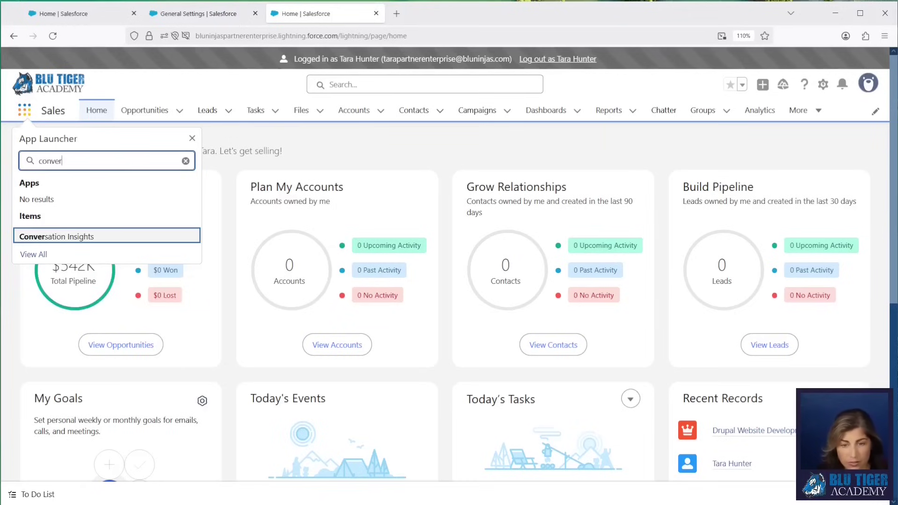
{"action": "left_click", "coordinate": [55, 239]}
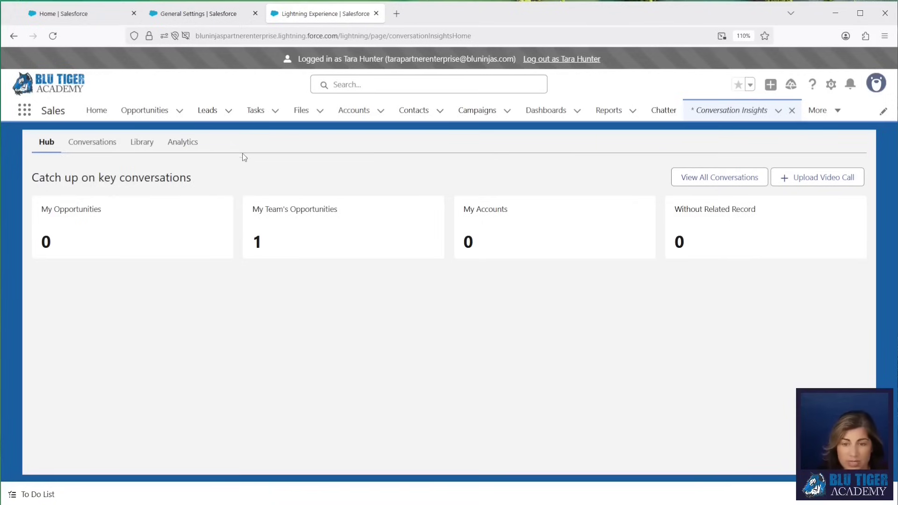
{"action": "left_click", "coordinate": [706, 180]}
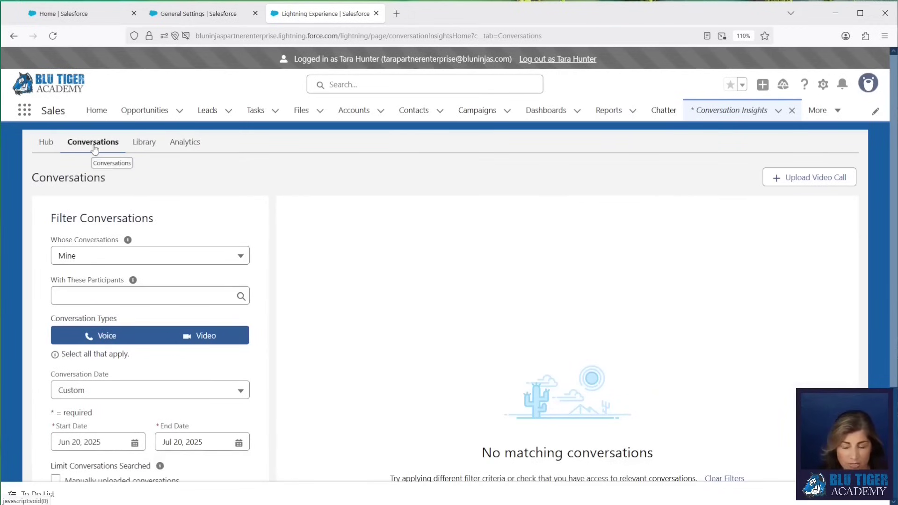
Step: Filter conversations to My Teams with a June 1 start date and apply the filters
{"action": "left_click", "coordinate": [80, 256]}
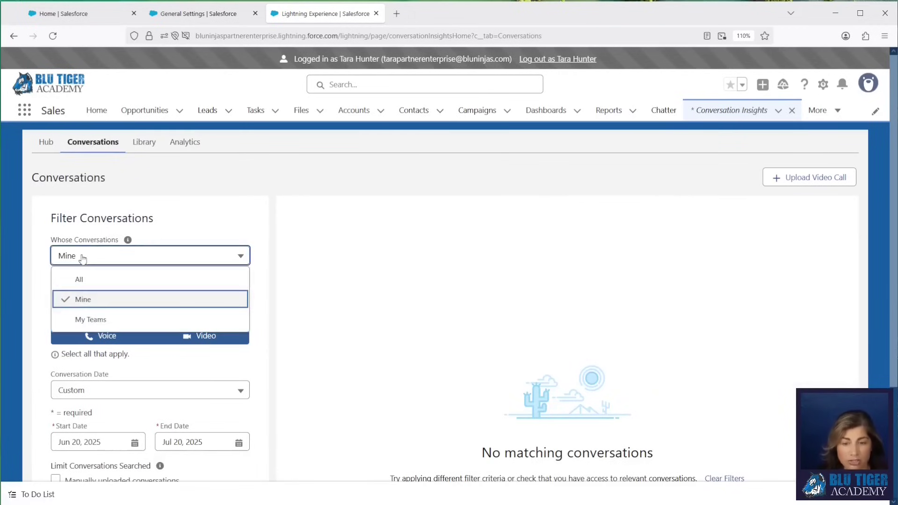
{"action": "left_click", "coordinate": [88, 322]}
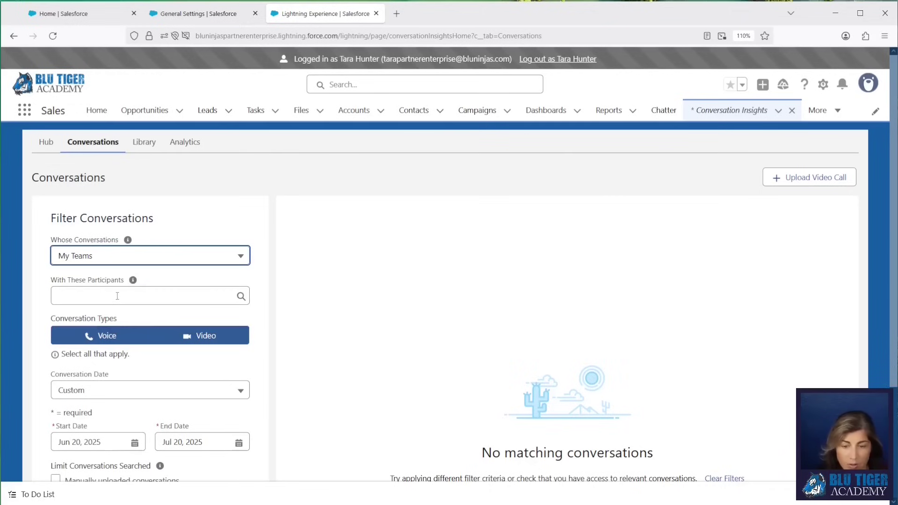
{"action": "scroll", "coordinate": [118, 296], "scroll_direction": "down", "scroll_amount": 3}
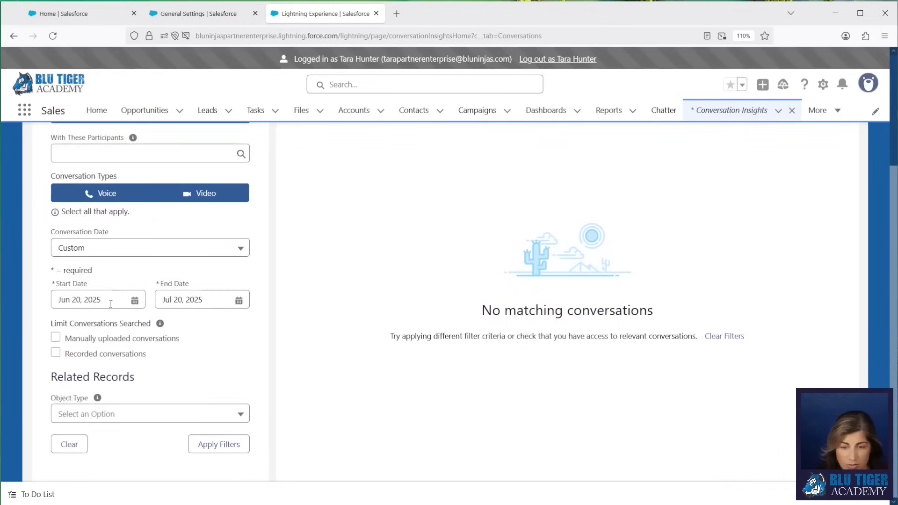
{"action": "left_click", "coordinate": [111, 302]}
{"action": "left_click", "coordinate": [63, 141]}
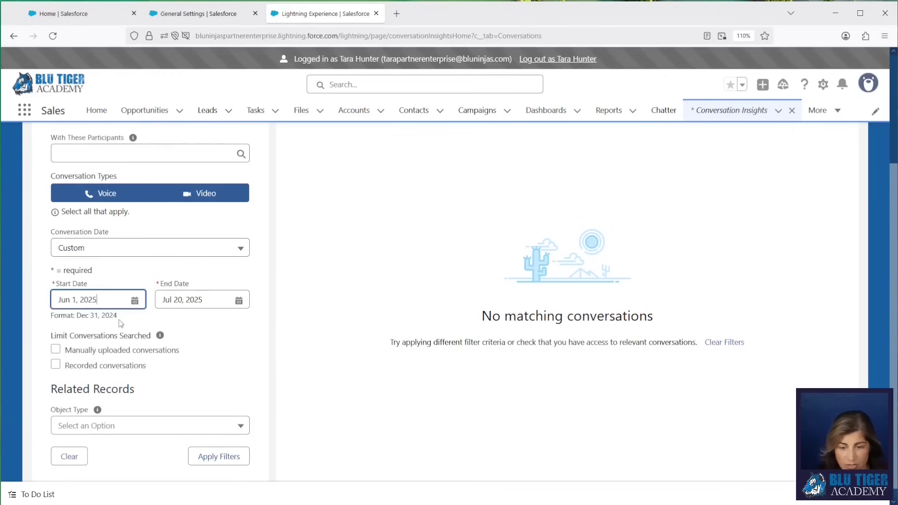
{"action": "left_click", "coordinate": [203, 458]}
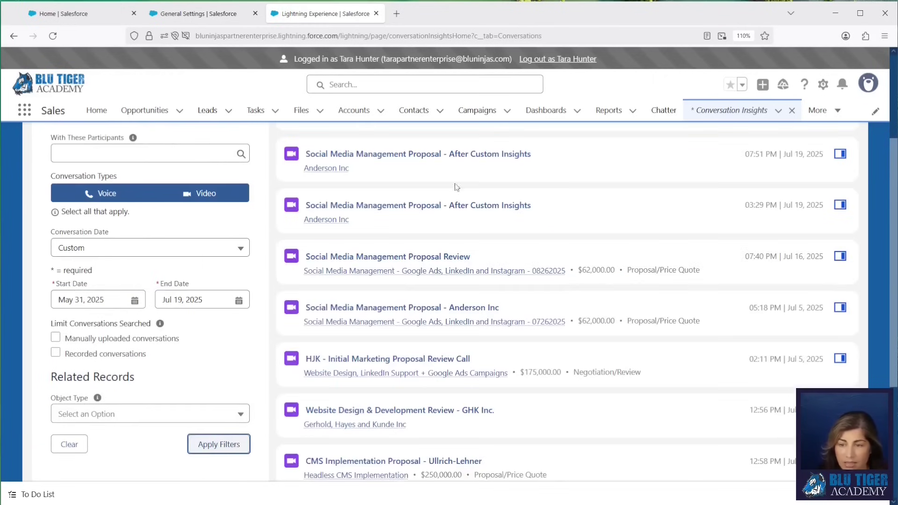
Step: Preview the Dragon Insurance Company meeting from the filtered conversation list
{"action": "scroll", "coordinate": [428, 304], "scroll_direction": "down", "scroll_amount": 3}
{"action": "scroll", "coordinate": [429, 286], "scroll_direction": "down", "scroll_amount": 2}
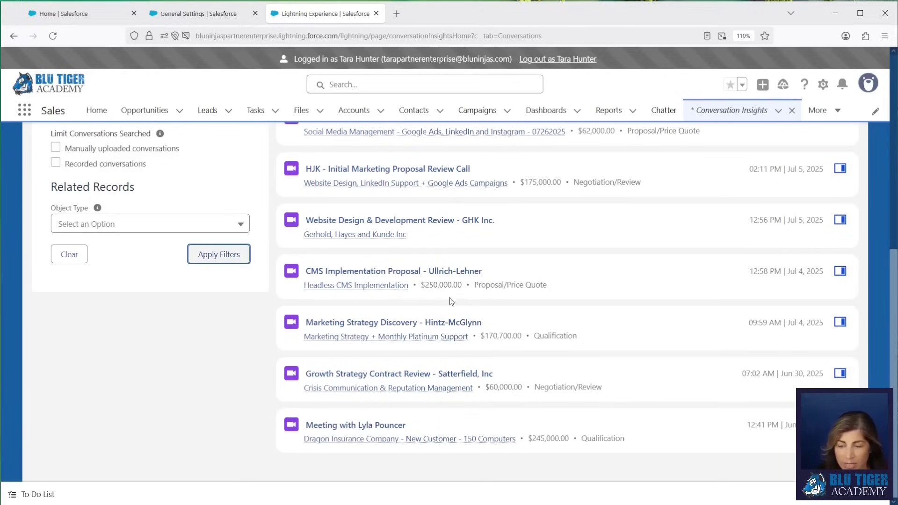
{"action": "left_click_drag", "start_coordinate": [550, 288], "coordinate": [474, 288]}
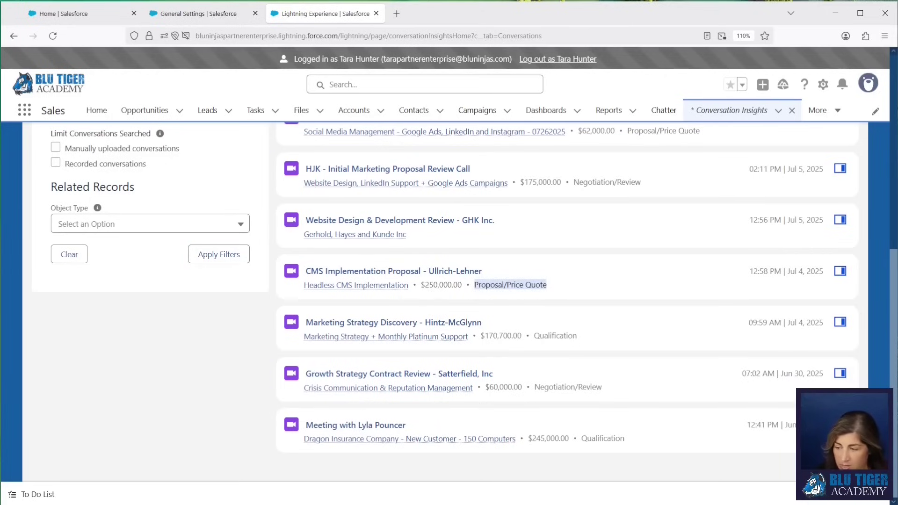
{"action": "left_click", "coordinate": [840, 425]}
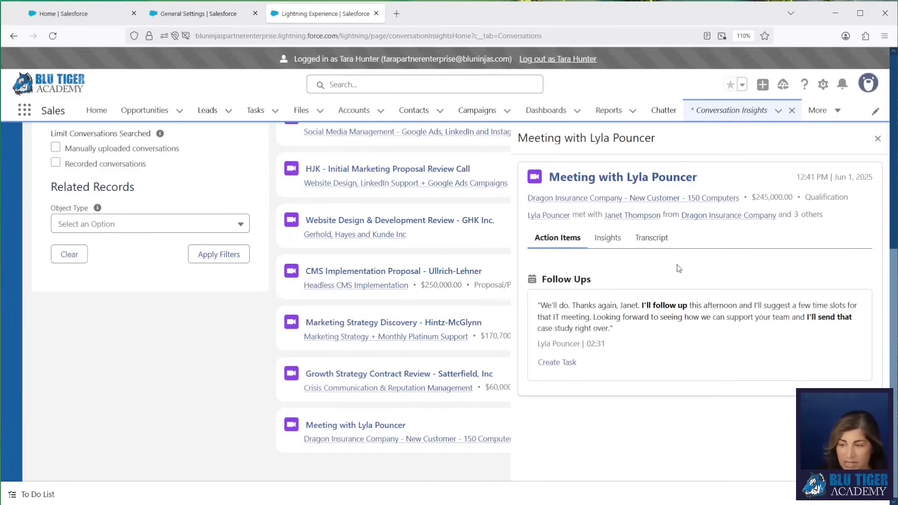
Step: Review the Dragon Insurance meeting's insights and transcript, then open its full video call record
{"action": "left_click", "coordinate": [604, 253]}
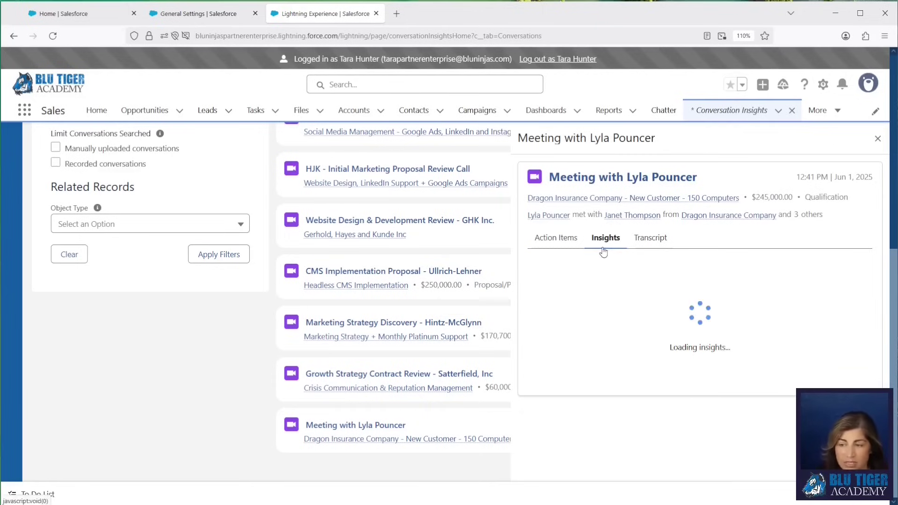
{"action": "left_click", "coordinate": [647, 243]}
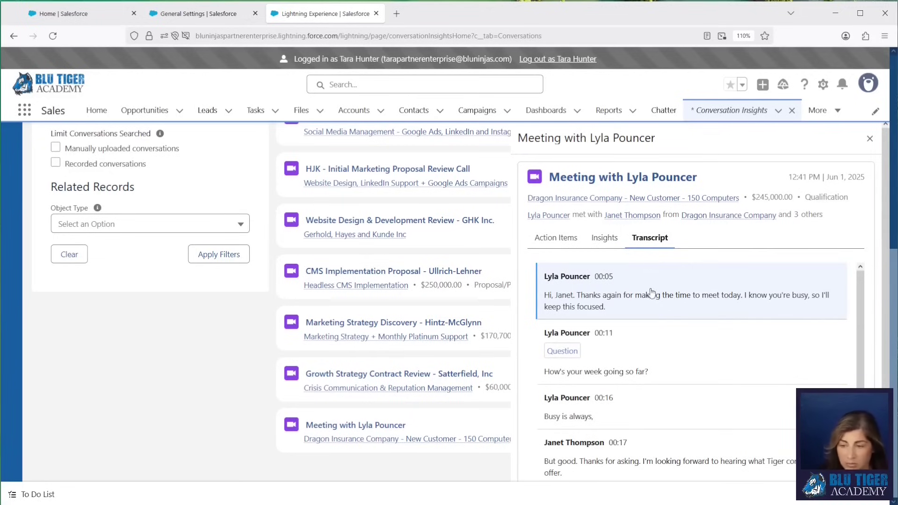
{"action": "left_click", "coordinate": [351, 426]}
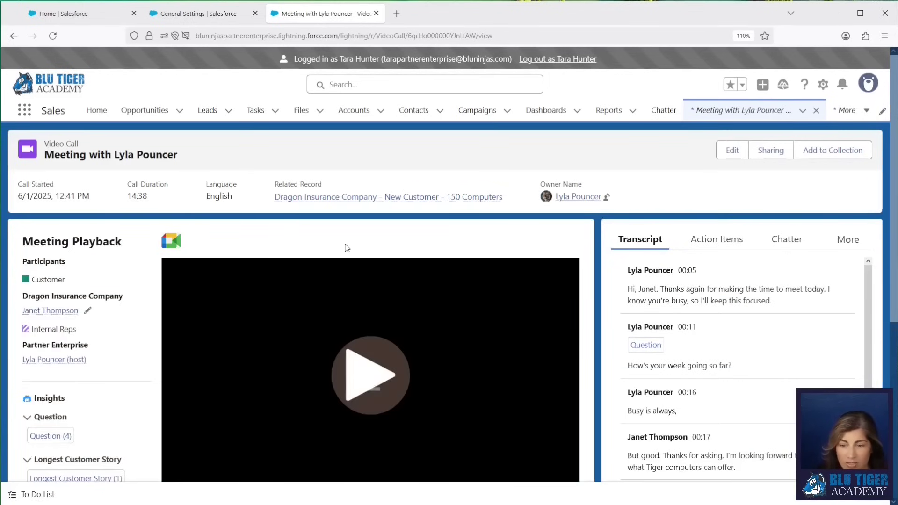
Step: Jump playback to the first Question moment and start a comment at 00:35
{"action": "scroll", "coordinate": [347, 248], "scroll_direction": "down", "scroll_amount": 3}
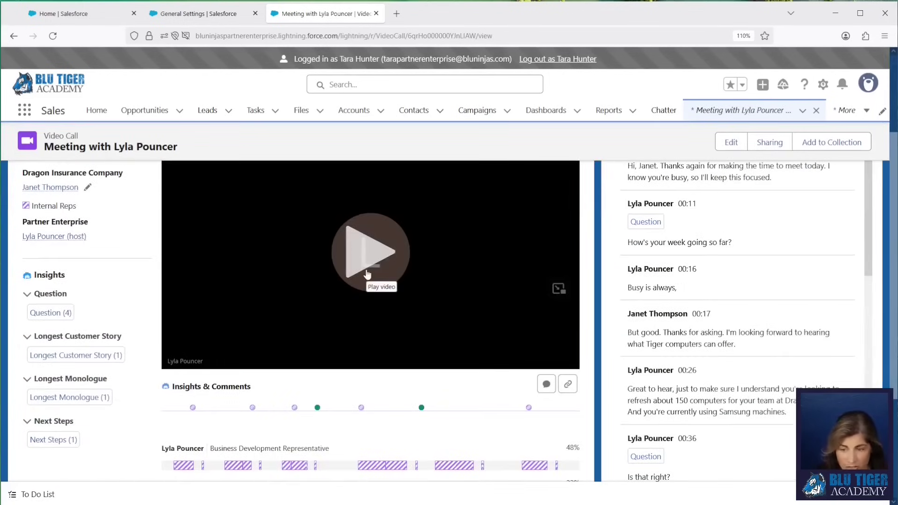
{"action": "scroll", "coordinate": [355, 290], "scroll_direction": "up", "scroll_amount": 3}
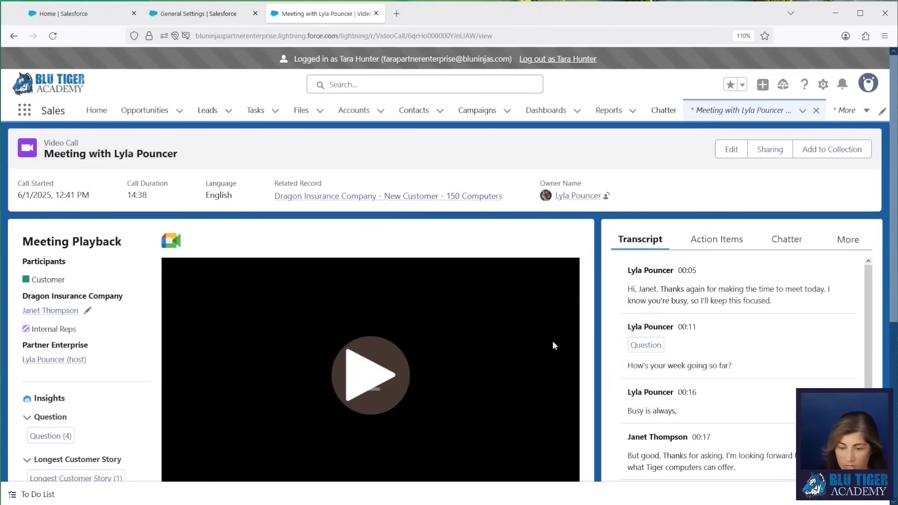
{"action": "scroll", "coordinate": [336, 305], "scroll_direction": "down", "scroll_amount": 3}
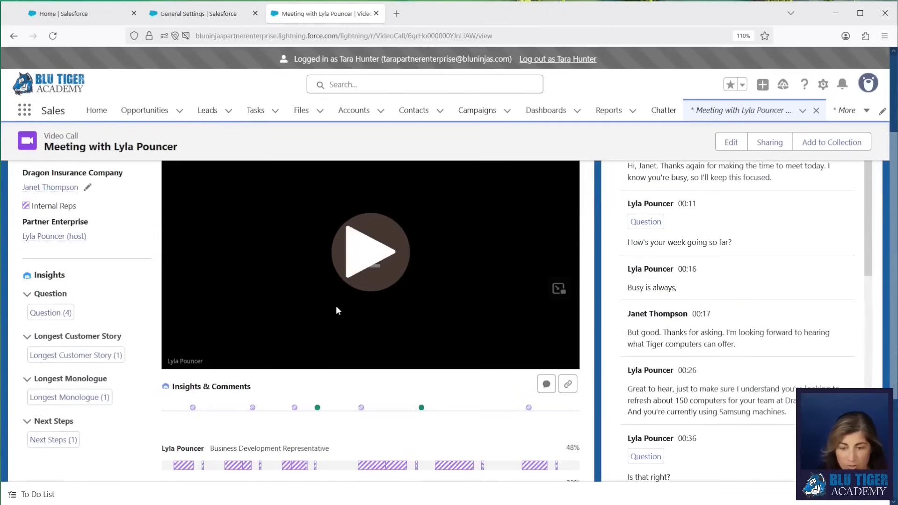
{"action": "left_click", "coordinate": [253, 408]}
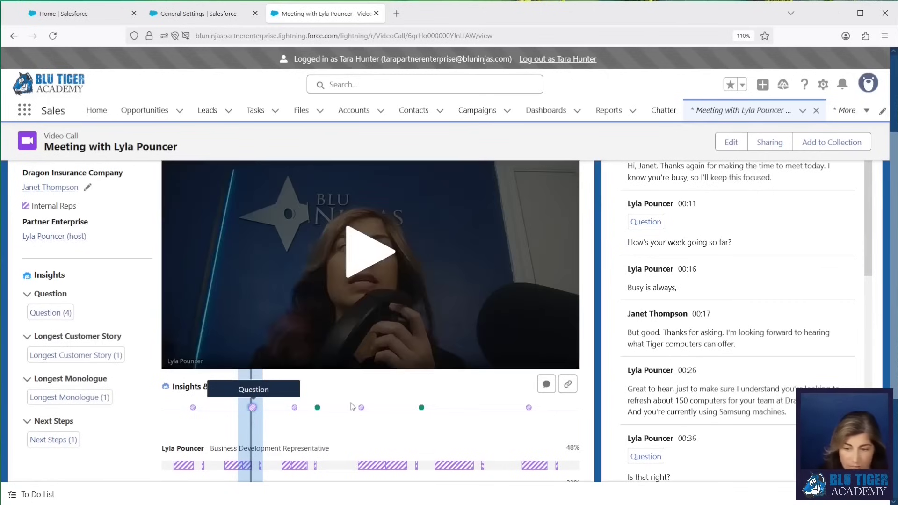
{"action": "mouse_move", "coordinate": [317, 412]}
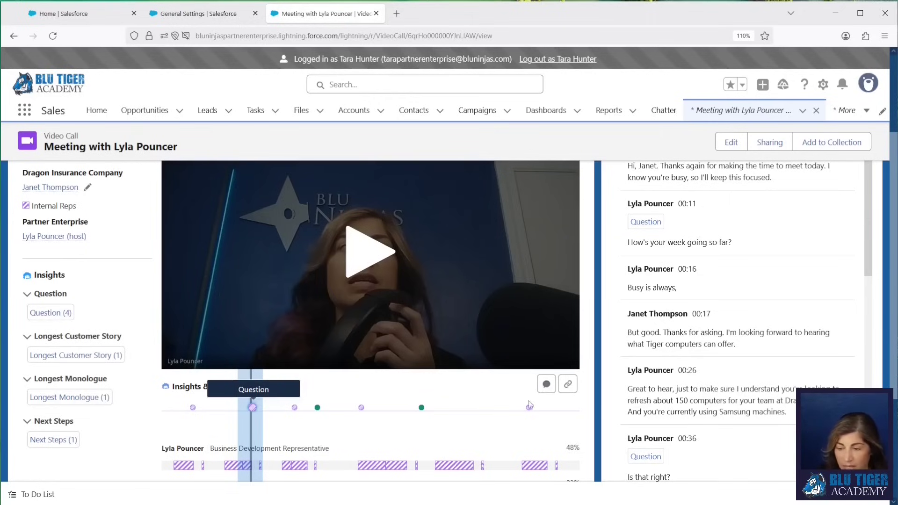
{"action": "left_click", "coordinate": [548, 387]}
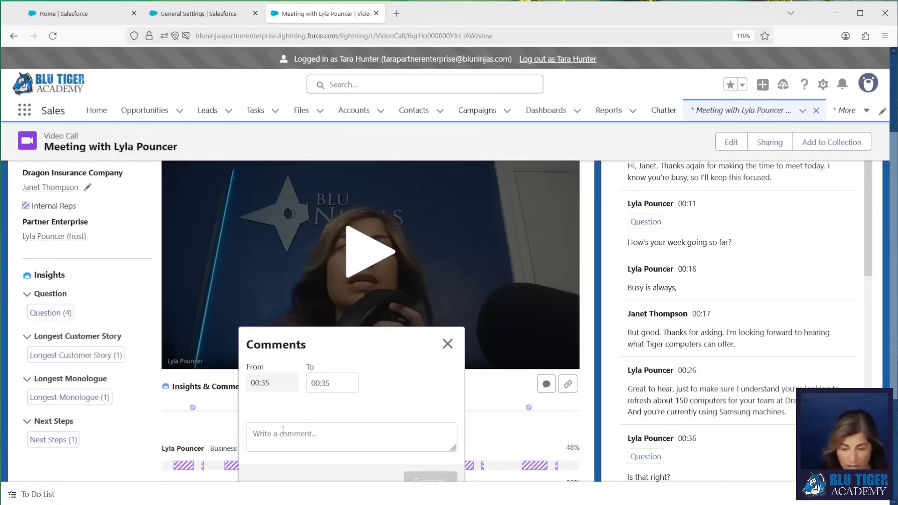
Step: Post a comment at 00:35 praising how the customer's objection was handled, then close the form
{"action": "left_click", "coordinate": [283, 431]}
{"action": "type", "text": "Nice j"}
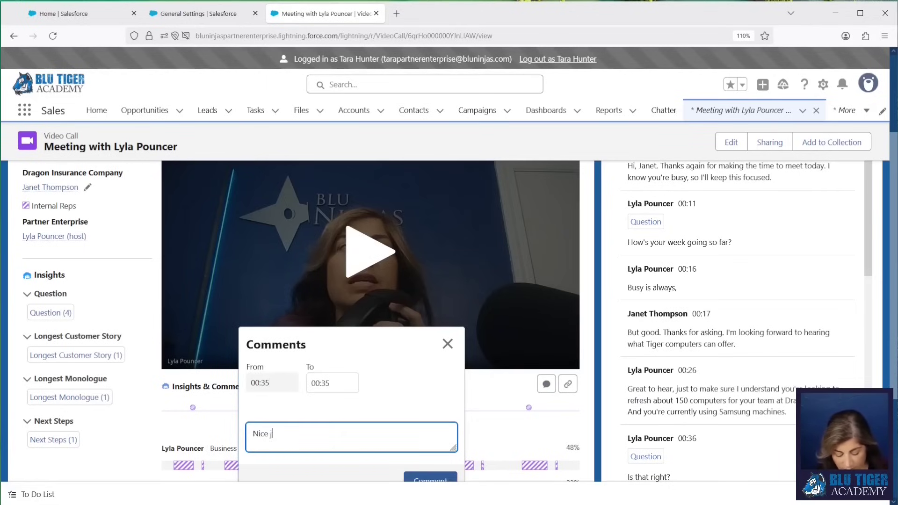
{"action": "type", "text": "ob handling the obje"}
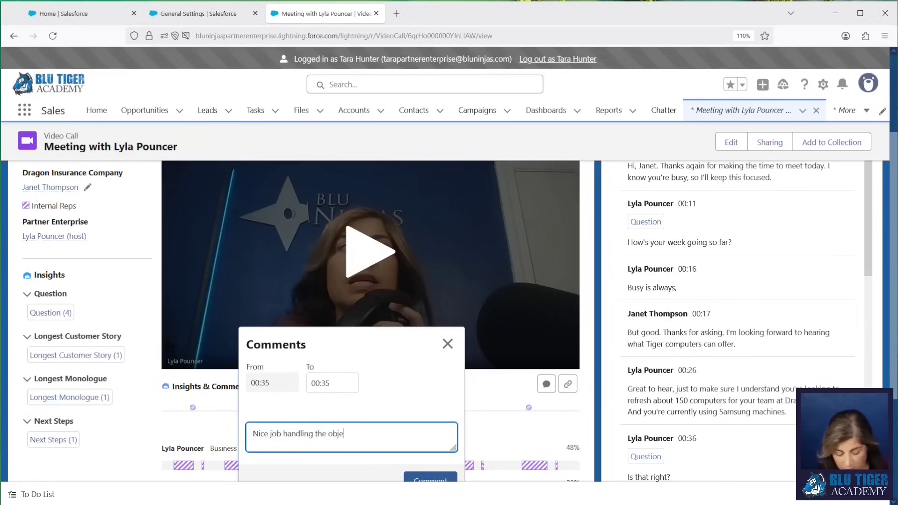
{"action": "type", "text": "ction from Janet."}
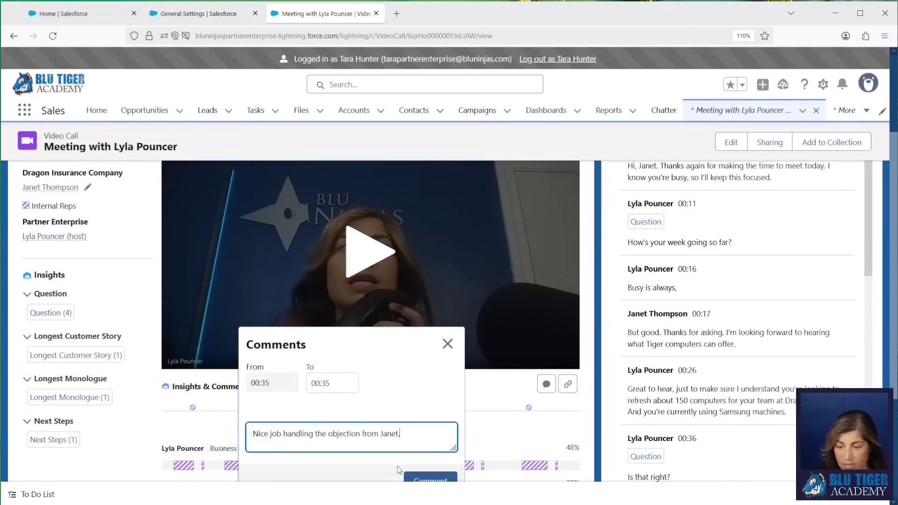
{"action": "scroll", "coordinate": [426, 483], "scroll_direction": "down", "scroll_amount": 3}
{"action": "left_click", "coordinate": [427, 323]}
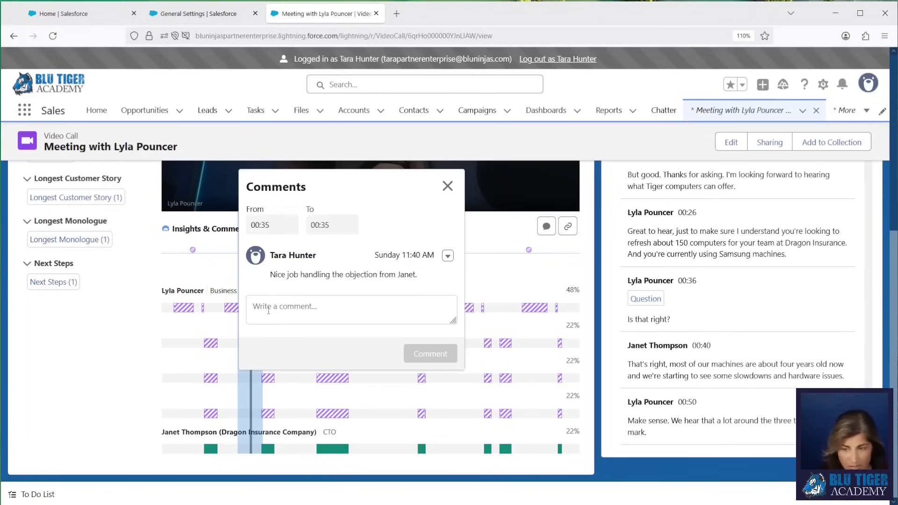
{"action": "left_click", "coordinate": [447, 186]}
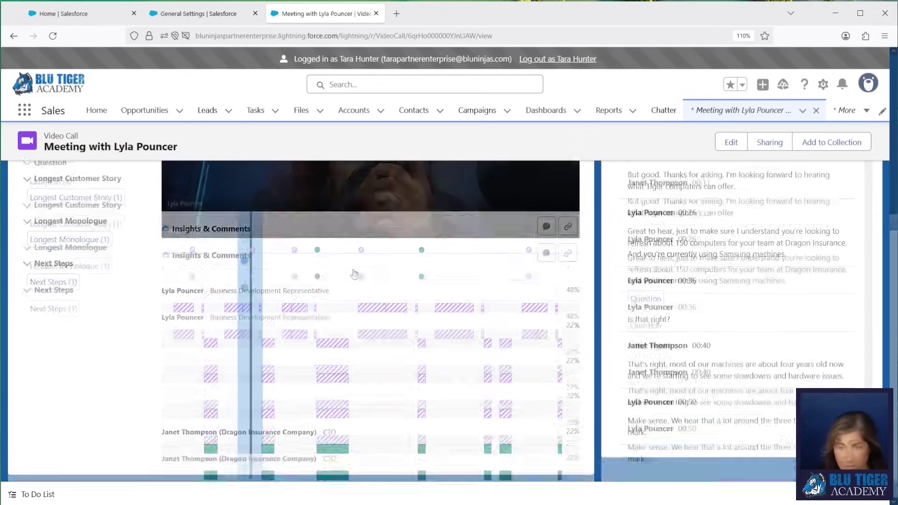
{"action": "scroll", "coordinate": [354, 274], "scroll_direction": "up", "scroll_amount": 10}
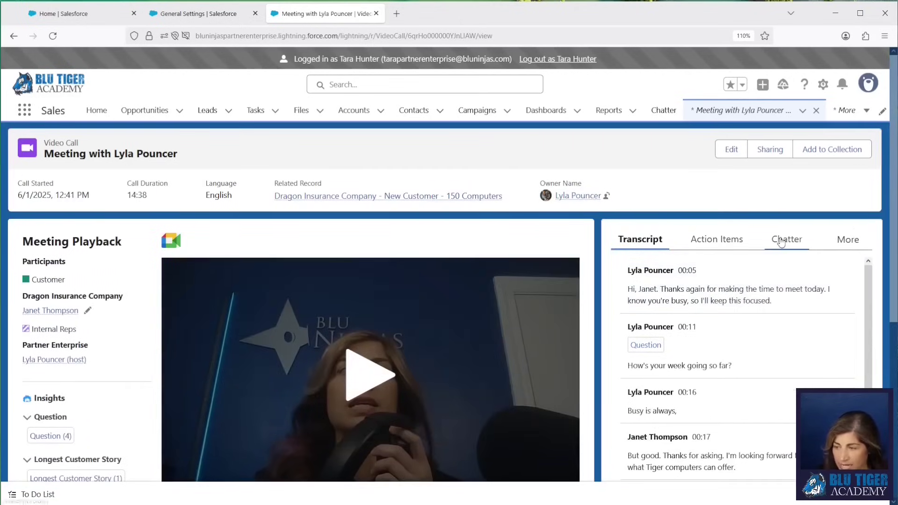
Step: Open the call's Chatter feed and copy a link to the 00:36 moment
{"action": "left_click", "coordinate": [786, 239]}
{"action": "scroll", "coordinate": [643, 383], "scroll_direction": "down", "scroll_amount": 1}
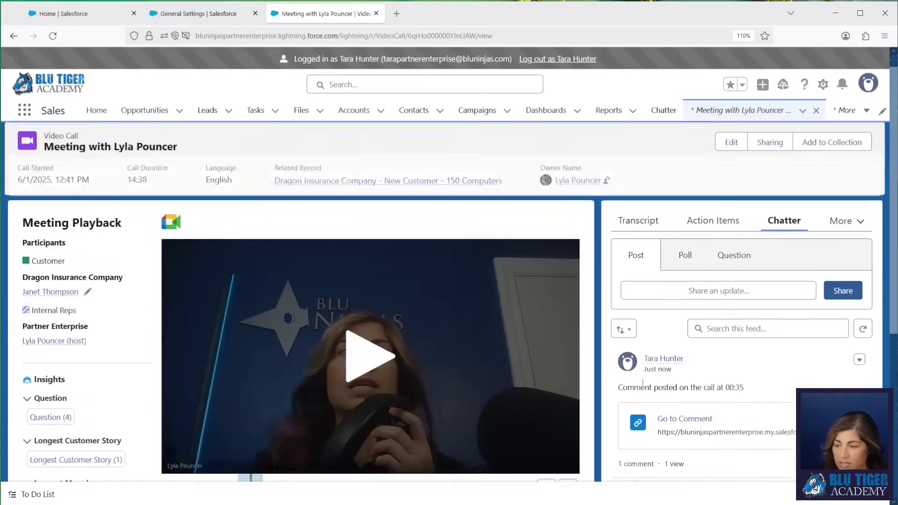
{"action": "scroll", "coordinate": [643, 383], "scroll_direction": "down", "scroll_amount": 4}
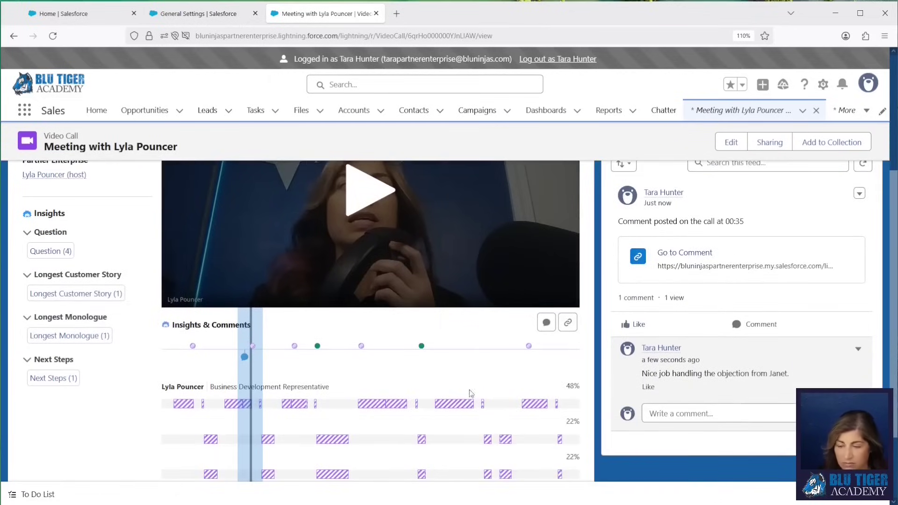
{"action": "scroll", "coordinate": [471, 393], "scroll_direction": "up", "scroll_amount": 6}
{"action": "scroll", "coordinate": [386, 385], "scroll_direction": "down", "scroll_amount": 5}
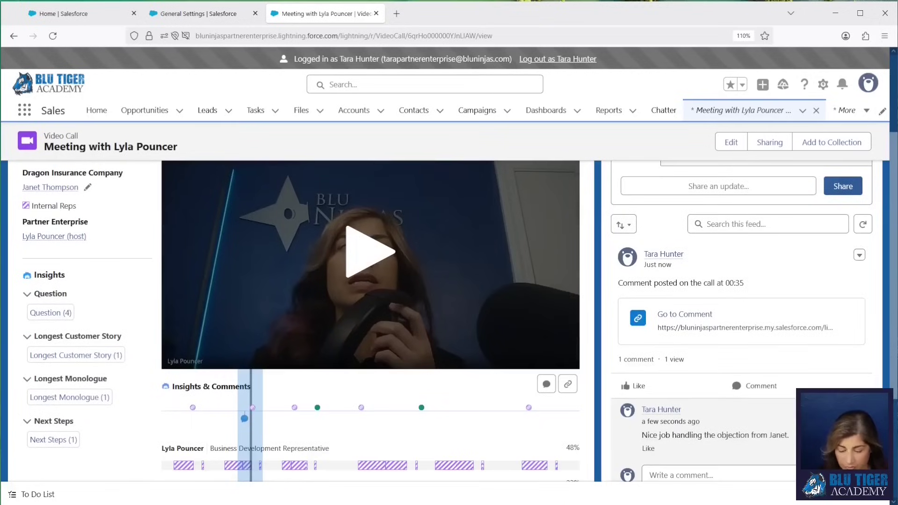
{"action": "scroll", "coordinate": [567, 355], "scroll_direction": "down", "scroll_amount": 2}
{"action": "scroll", "coordinate": [567, 356], "scroll_direction": "up", "scroll_amount": 2}
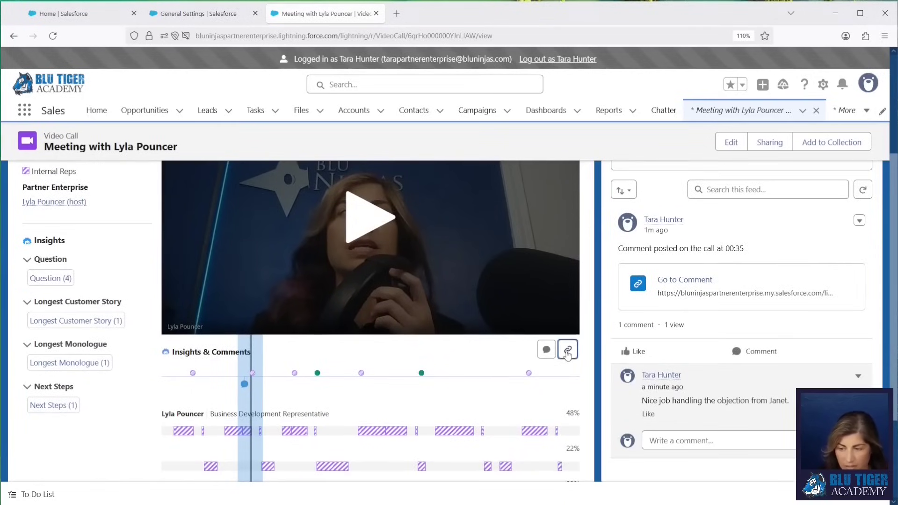
{"action": "left_click", "coordinate": [567, 354]}
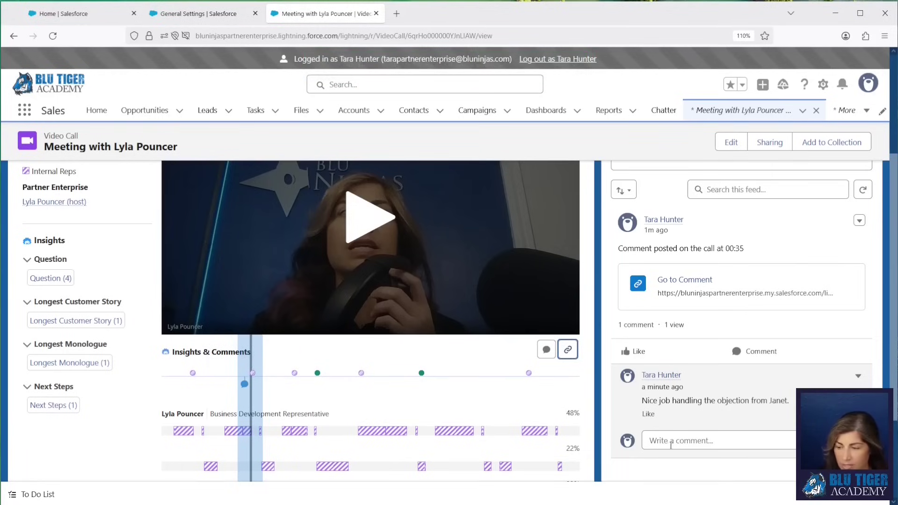
Step: Paste the copied call-moment link into a reply on the Chatter post
{"action": "scroll", "coordinate": [681, 328], "scroll_direction": "down", "scroll_amount": 3}
{"action": "left_click", "coordinate": [681, 313]}
{"action": "key", "text": "ctrl+v"}
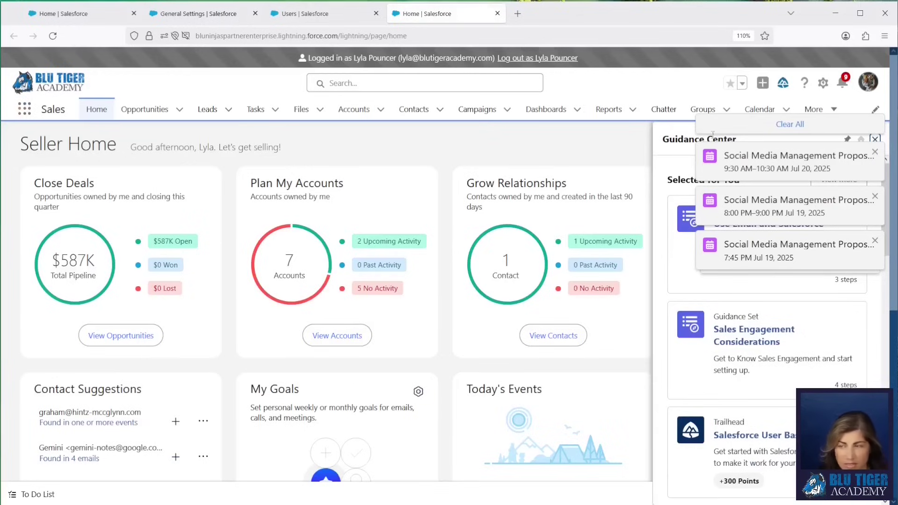
Step: Search for and open the Conversation Insights app
{"action": "left_click", "coordinate": [36, 106]}
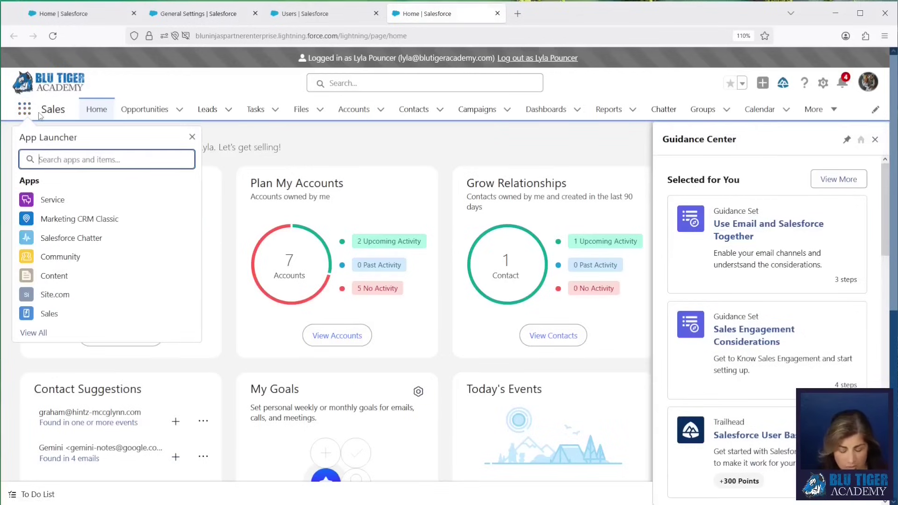
{"action": "type", "text": "coversa"}
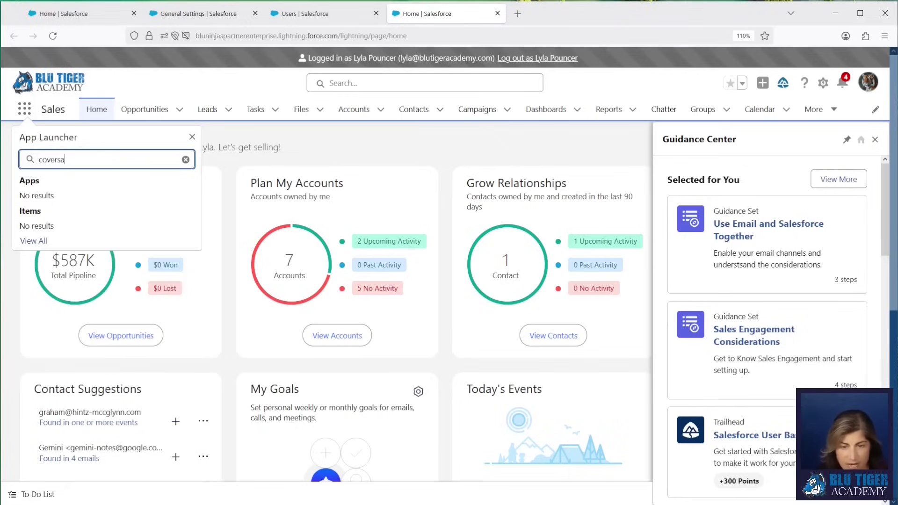
{"action": "key", "text": "BackSpace"}
{"action": "key", "text": "BackSpace"}
{"action": "key", "text": "BackSpace"}
{"action": "type", "text": "nver"}
{"action": "left_click", "coordinate": [49, 231]}
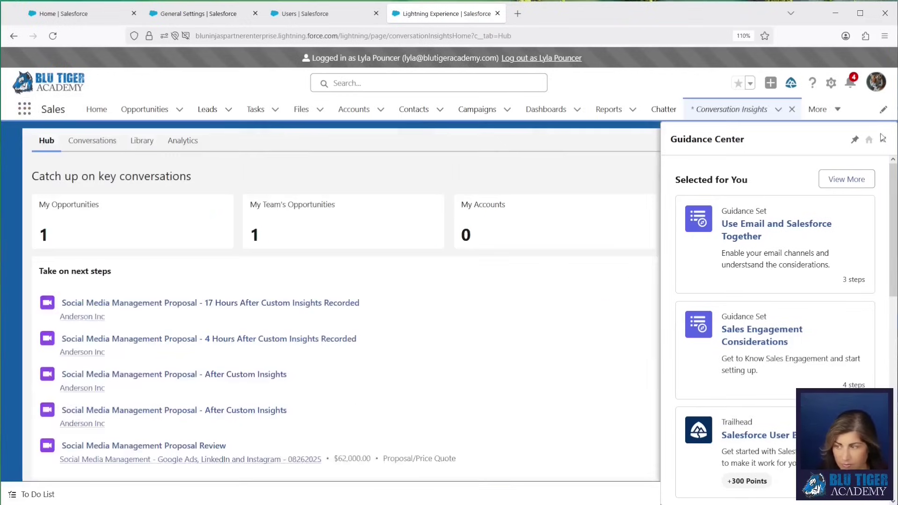
Step: Dismiss the Setup popup and Guidance Center, check the date range, then go to Conversations and Analytics
{"action": "left_click", "coordinate": [609, 218]}
{"action": "left_click", "coordinate": [883, 139]}
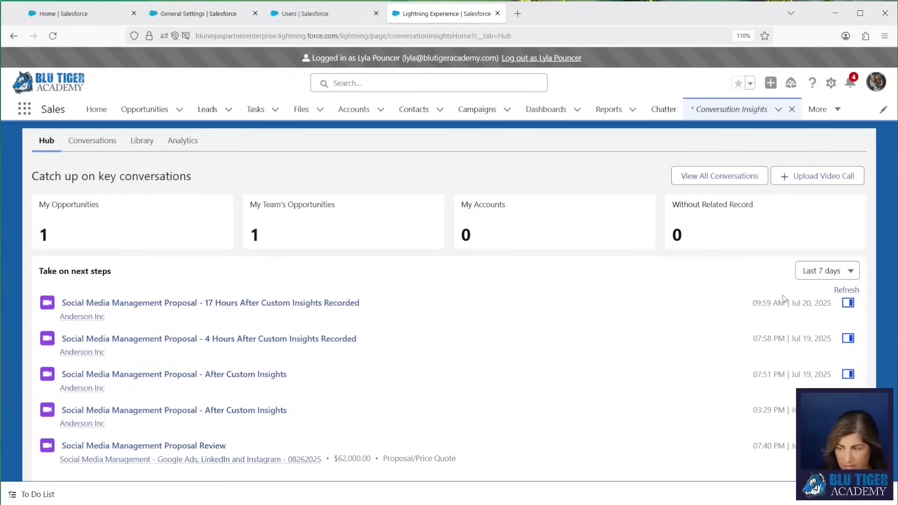
{"action": "left_click", "coordinate": [822, 279]}
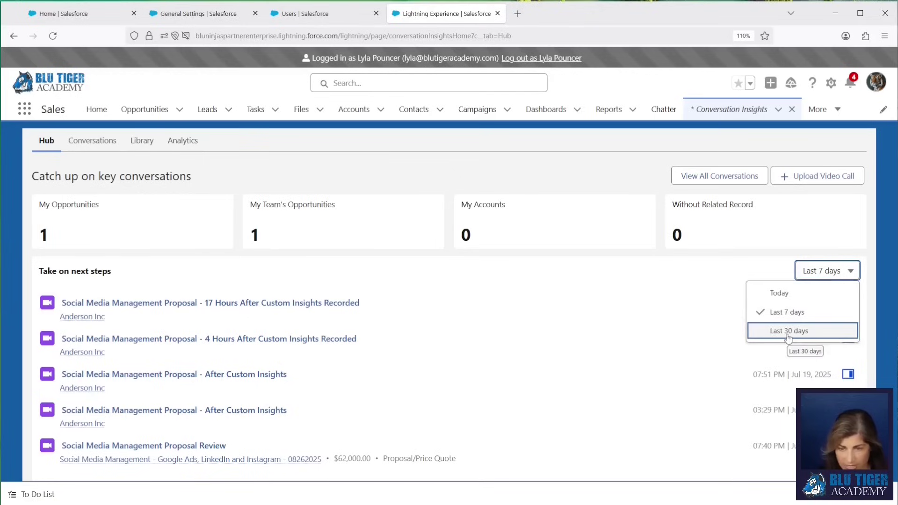
{"action": "left_click", "coordinate": [77, 141]}
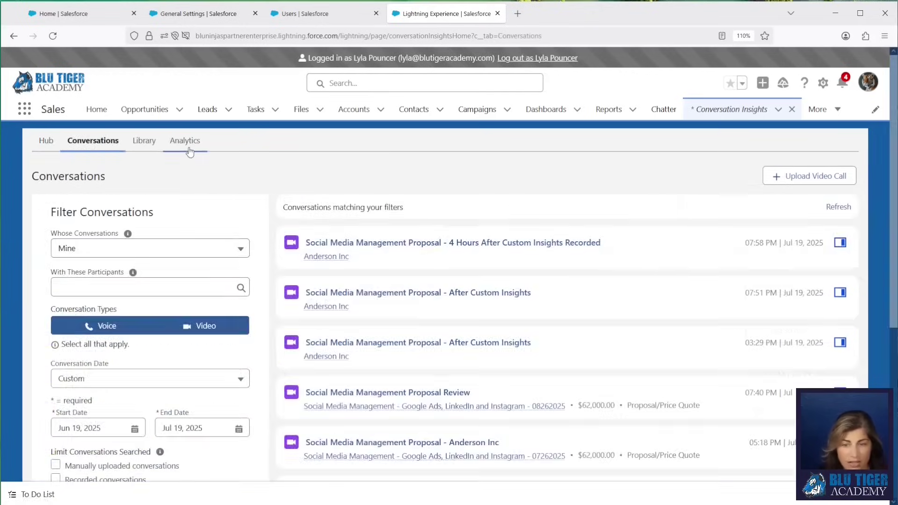
{"action": "left_click", "coordinate": [187, 145]}
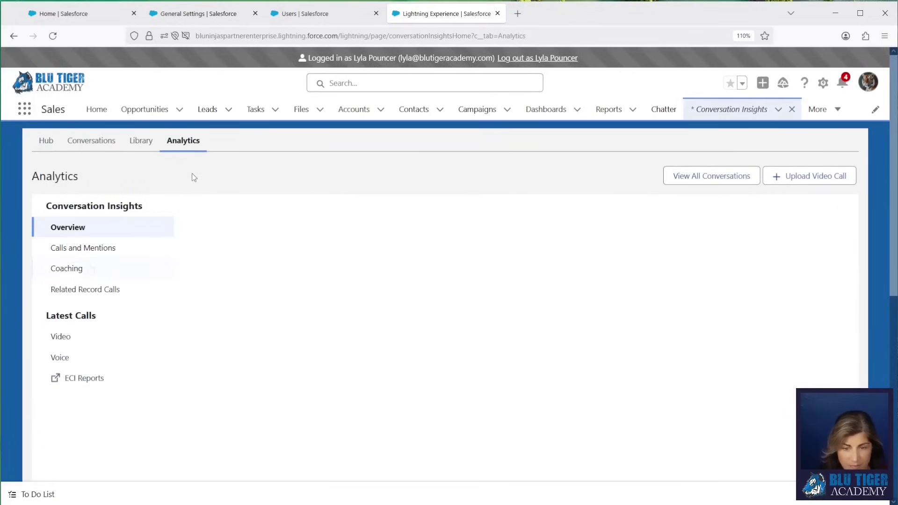
Step: Show Coaching analytics (1 call coached, 10 to coach) and browse the Recent calls table
{"action": "left_click", "coordinate": [74, 270]}
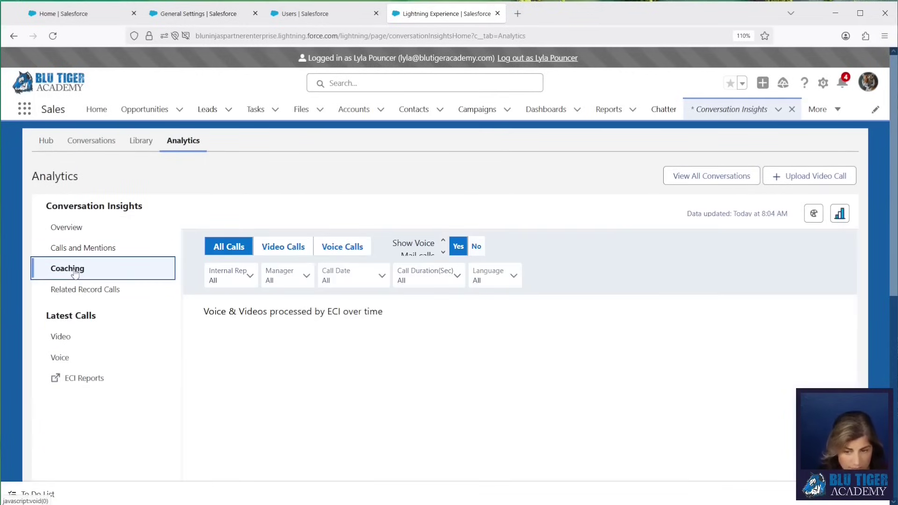
{"action": "scroll", "coordinate": [262, 344], "scroll_direction": "down", "scroll_amount": 4}
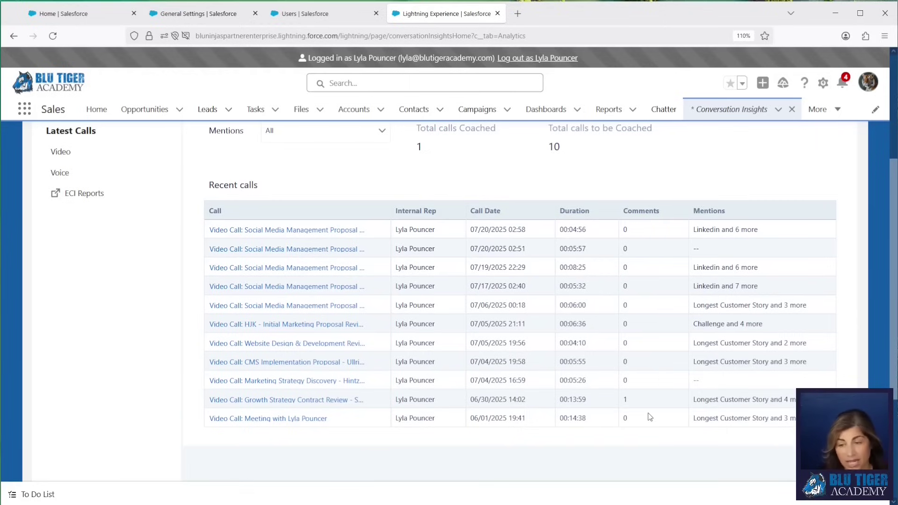
{"action": "scroll", "coordinate": [445, 267], "scroll_direction": "up", "scroll_amount": 4}
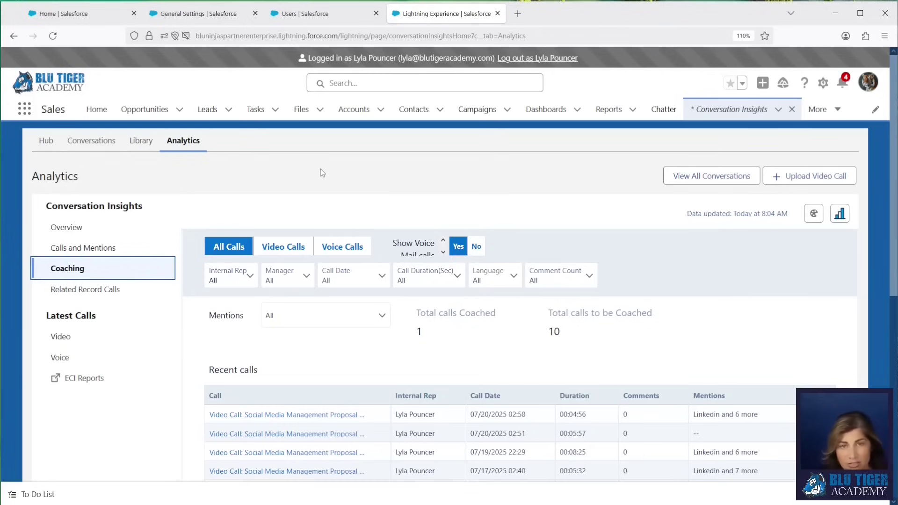
{"action": "scroll", "coordinate": [346, 345], "scroll_direction": "down", "scroll_amount": 5}
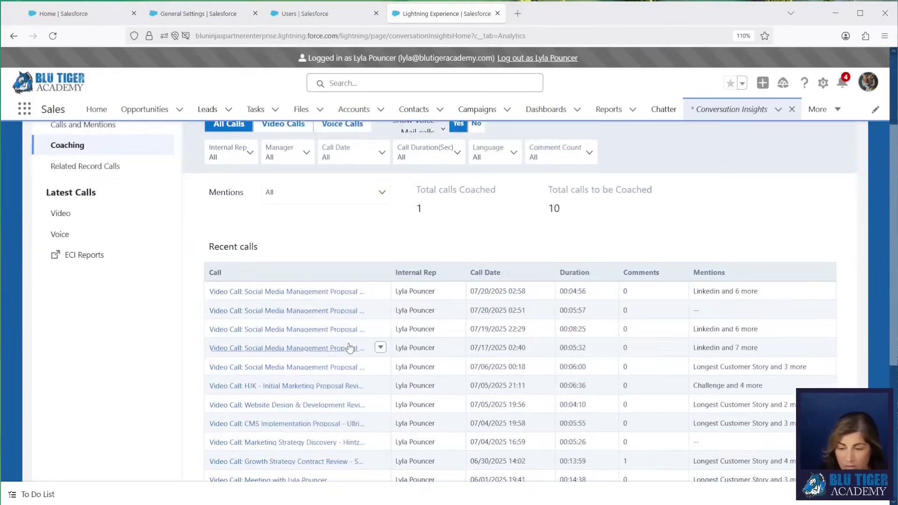
Step: Reply 'Thank you so much!' to the coaching comment on the Growth Strategy Contract Review call
{"action": "left_click", "coordinate": [319, 339]}
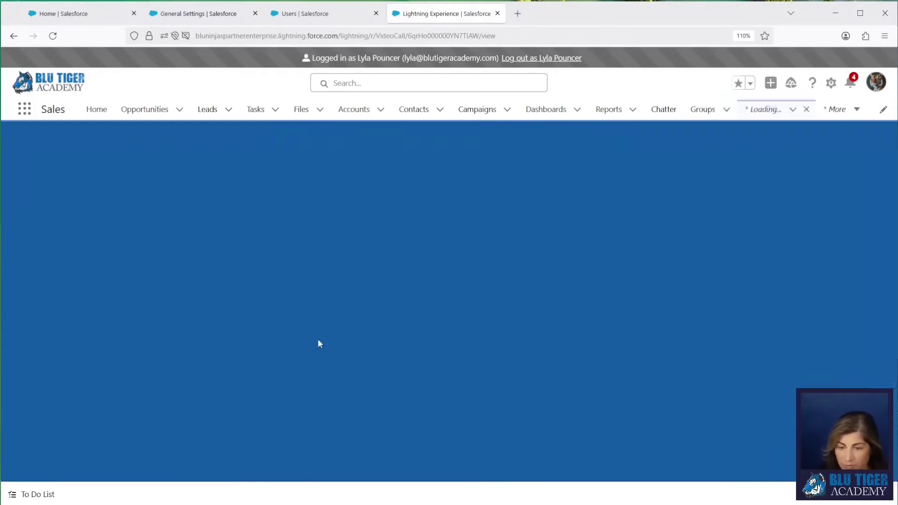
{"action": "scroll", "coordinate": [416, 379], "scroll_direction": "down", "scroll_amount": 3}
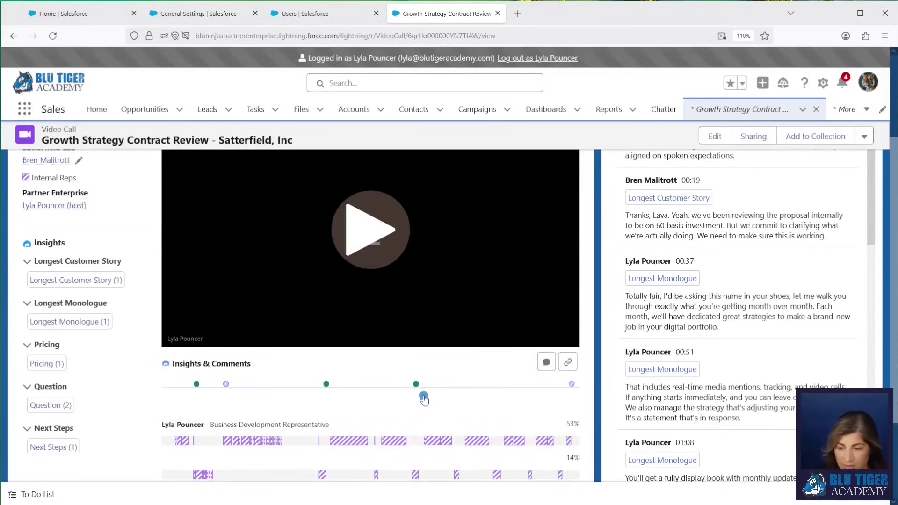
{"action": "left_click", "coordinate": [423, 398]}
{"action": "left_click", "coordinate": [279, 462]}
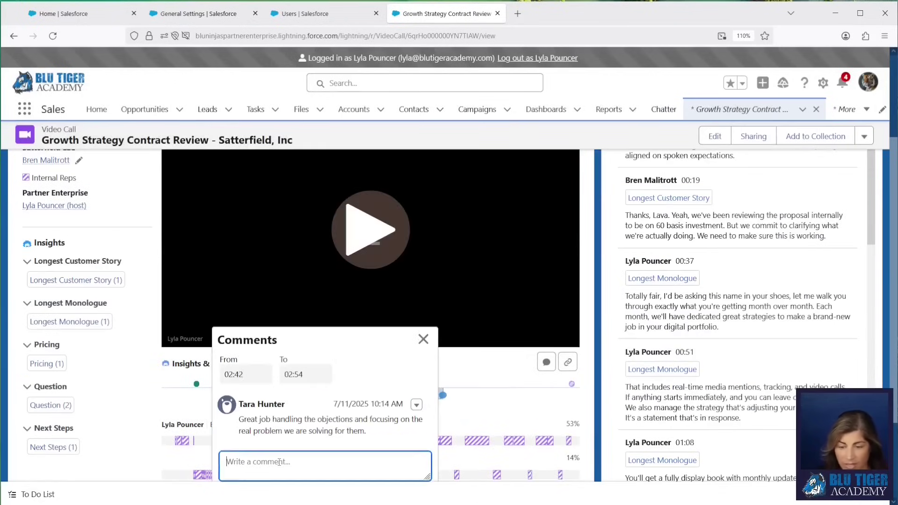
{"action": "type", "text": "Thank you so"}
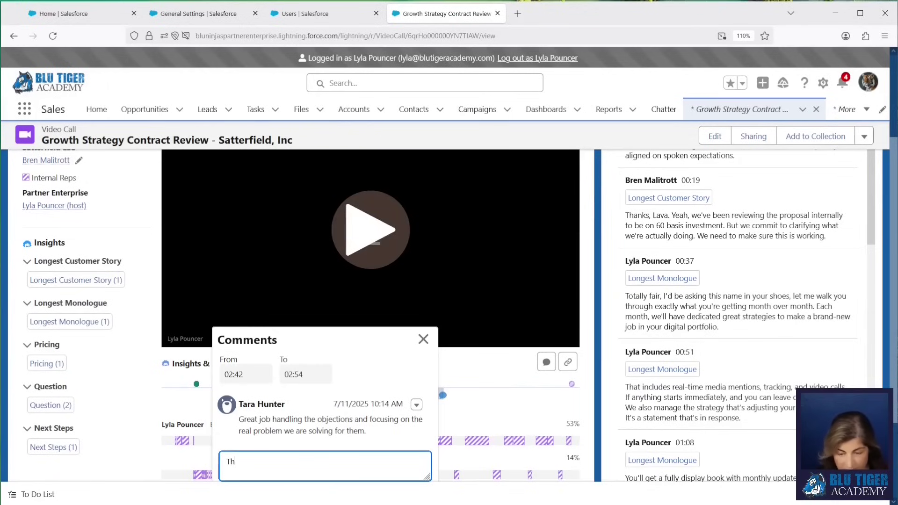
{"action": "type", "text": "h!"}
{"action": "scroll", "coordinate": [436, 383], "scroll_direction": "down", "scroll_amount": 2}
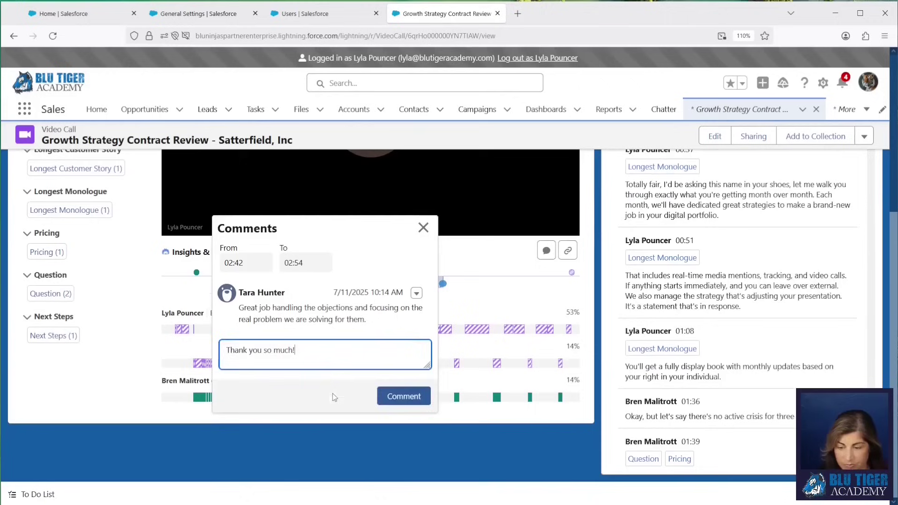
{"action": "left_click", "coordinate": [402, 395]}
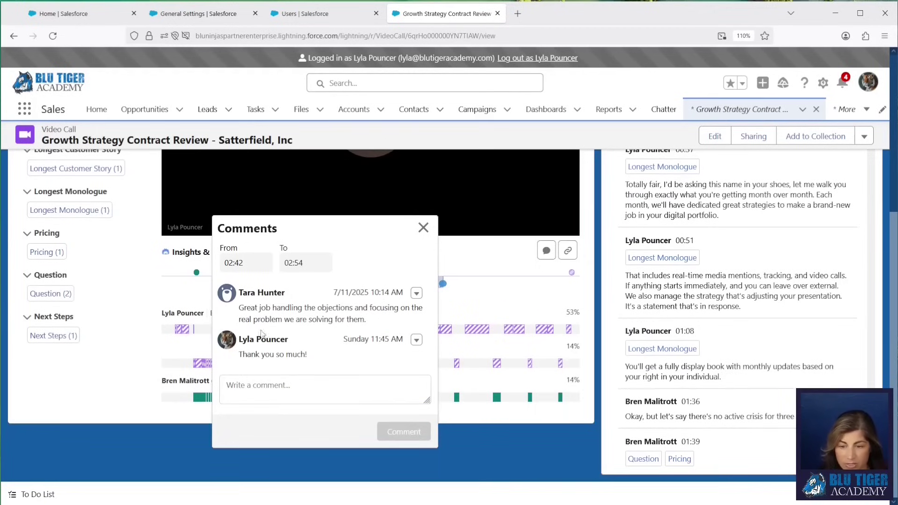
Step: Check the reply in the call's Chatter feed and close the comments popup
{"action": "scroll", "coordinate": [311, 365], "scroll_direction": "up", "scroll_amount": 5}
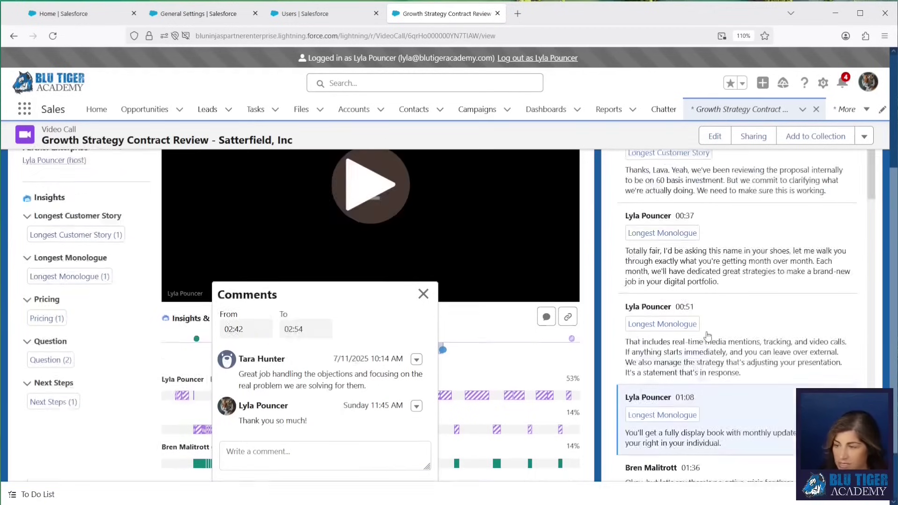
{"action": "left_click", "coordinate": [767, 215]}
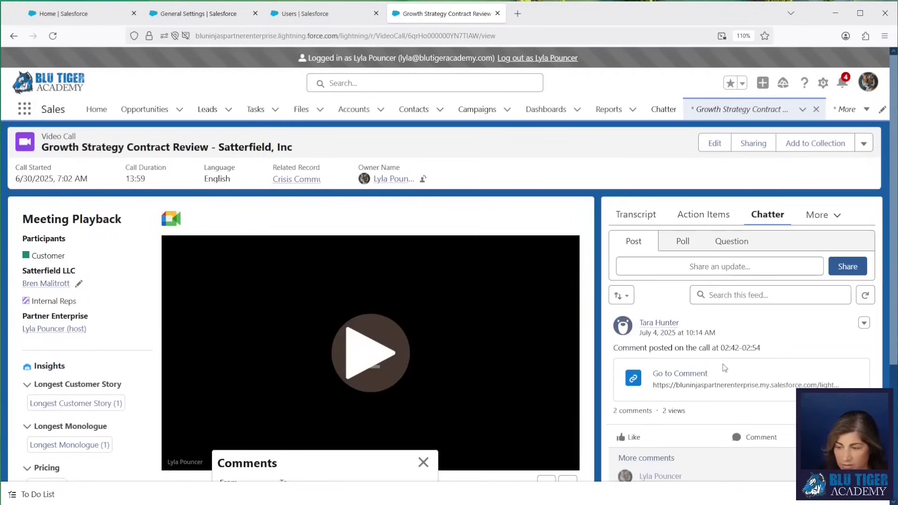
{"action": "scroll", "coordinate": [722, 363], "scroll_direction": "down", "scroll_amount": 4}
{"action": "left_click", "coordinate": [437, 322]}
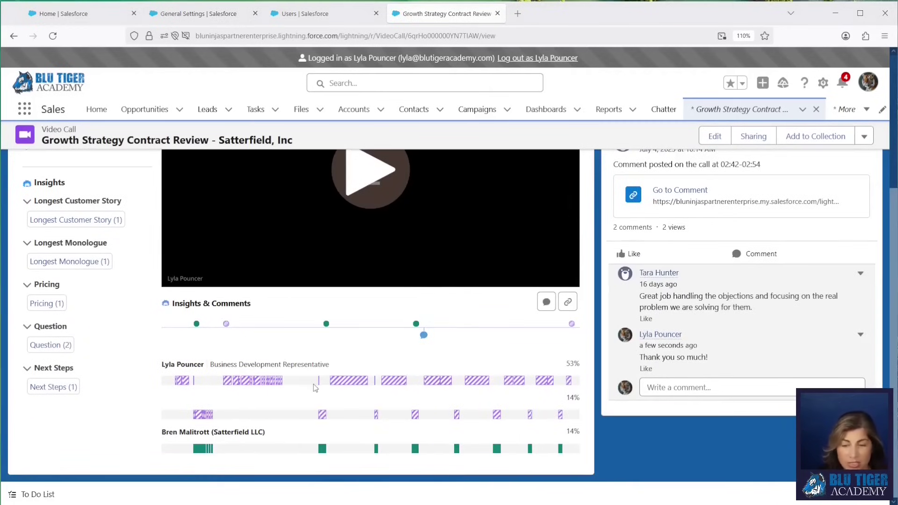
{"action": "scroll", "coordinate": [313, 383], "scroll_direction": "up", "scroll_amount": 4}
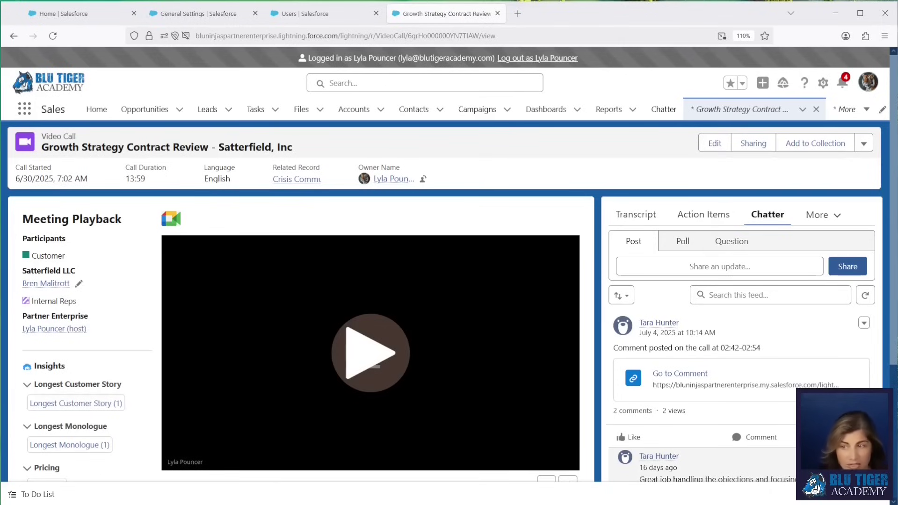
Step: End the sales rep session, review the Let Users Upload Calls setting, and return Home
{"action": "left_click", "coordinate": [538, 58]}
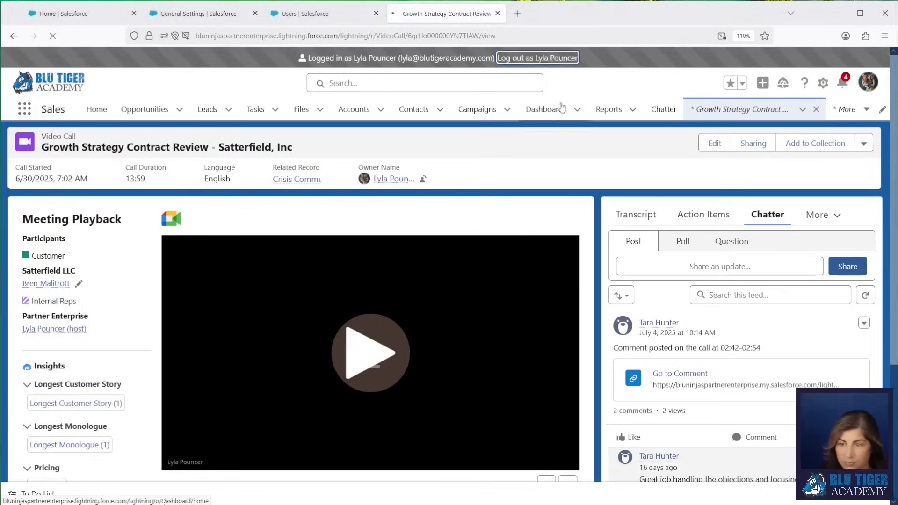
{"action": "left_click", "coordinate": [184, 19]}
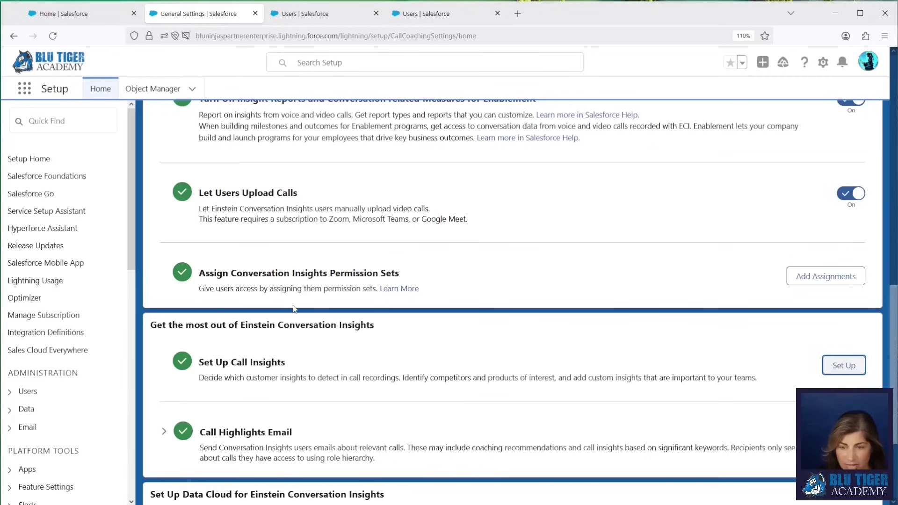
{"action": "scroll", "coordinate": [294, 307], "scroll_direction": "up", "scroll_amount": 2}
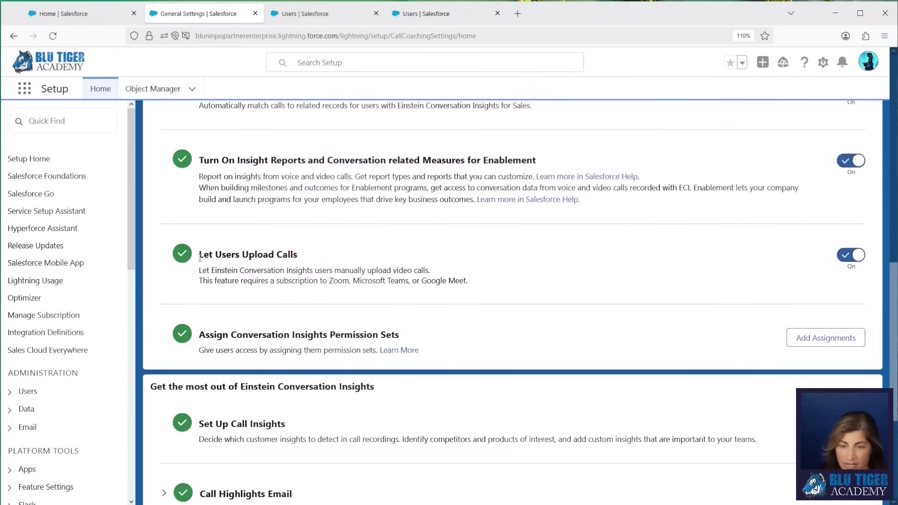
{"action": "scroll", "coordinate": [230, 229], "scroll_direction": "up", "scroll_amount": 1}
{"action": "scroll", "coordinate": [229, 226], "scroll_direction": "up", "scroll_amount": 10}
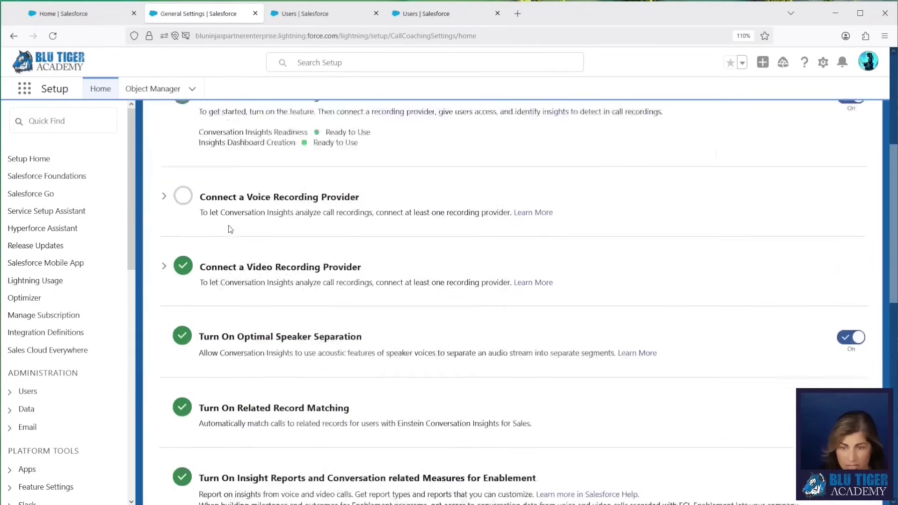
{"action": "scroll", "coordinate": [230, 226], "scroll_direction": "down", "scroll_amount": 10}
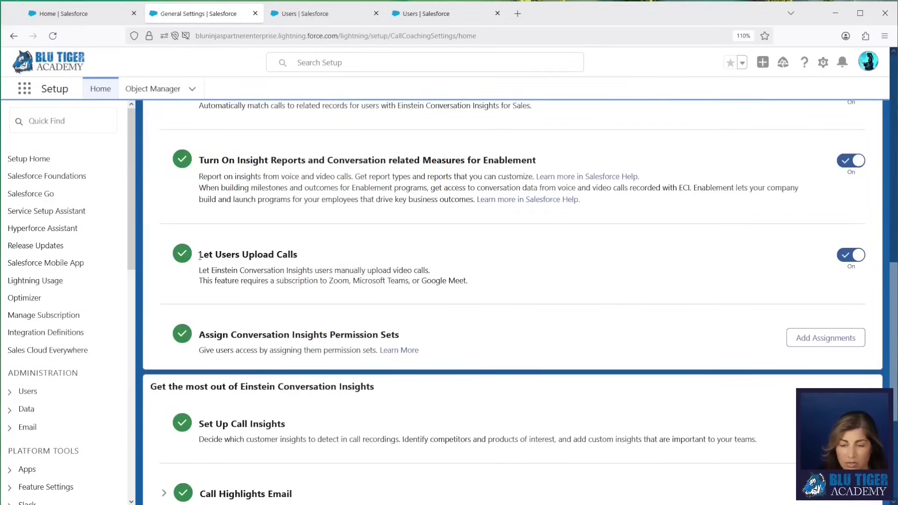
{"action": "left_click_drag", "start_coordinate": [199, 254], "coordinate": [308, 257]}
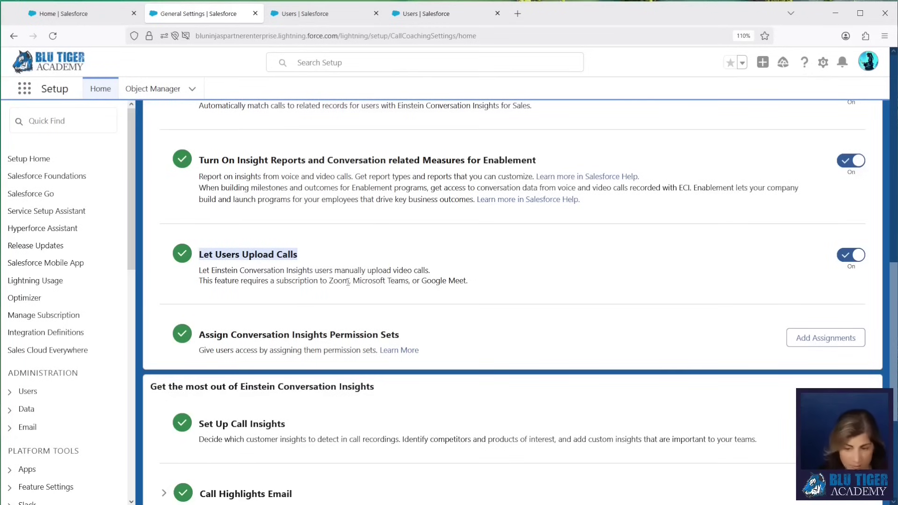
{"action": "scroll", "coordinate": [347, 281], "scroll_direction": "up", "scroll_amount": 4}
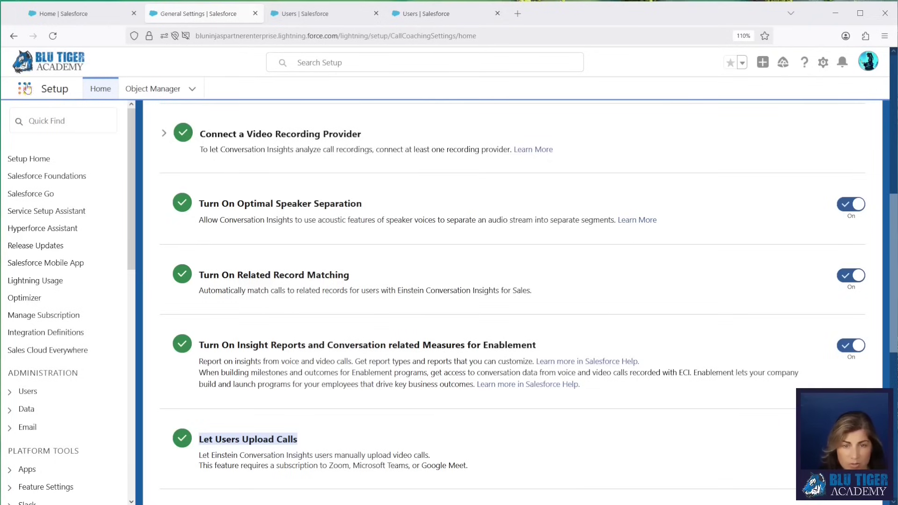
{"action": "left_click", "coordinate": [56, 14]}
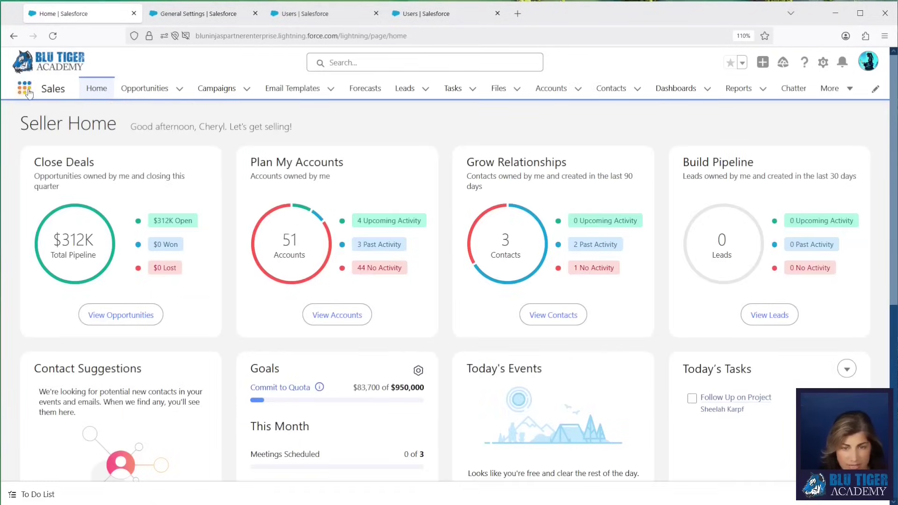
Step: Start a video call upload for the Hawthorne Diagnostics - Review Contract Terms event
{"action": "left_click", "coordinate": [24, 88]}
{"action": "type", "text": "conversa"}
{"action": "left_click", "coordinate": [54, 210]}
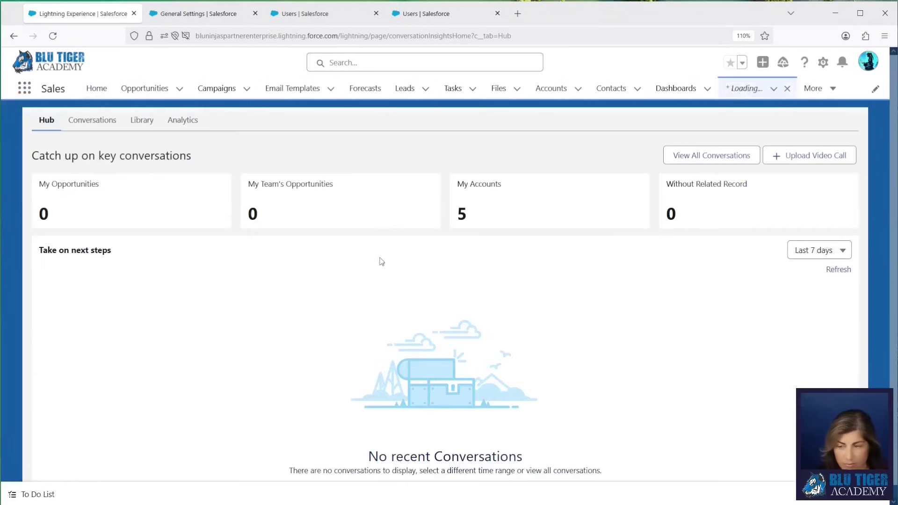
{"action": "left_click", "coordinate": [788, 159]}
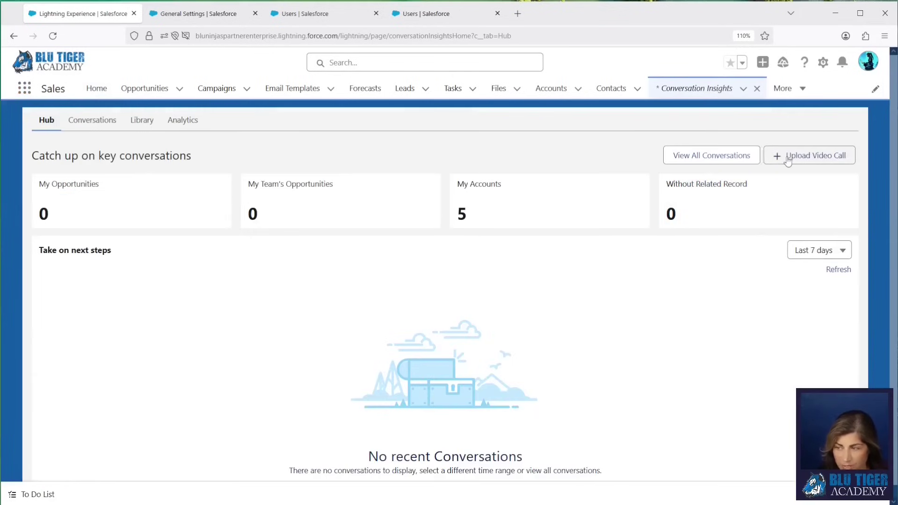
{"action": "left_click", "coordinate": [849, 236]}
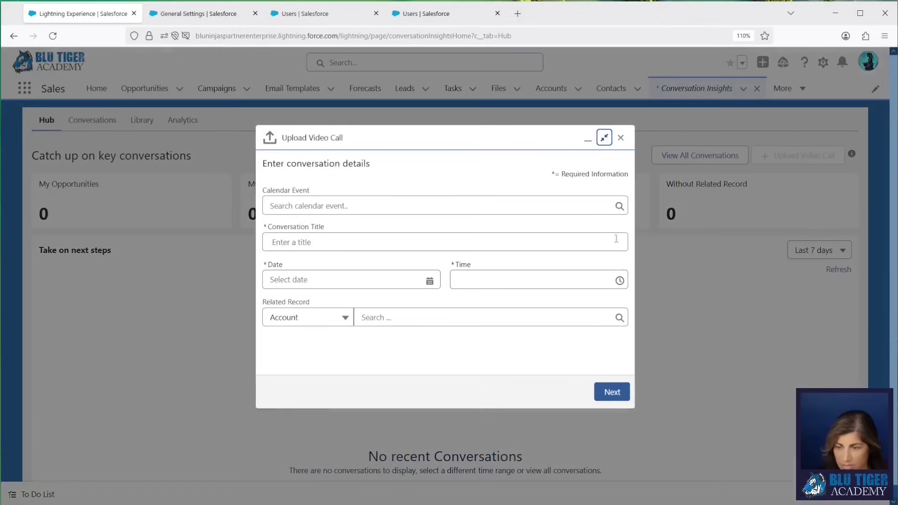
{"action": "left_click", "coordinate": [311, 208]}
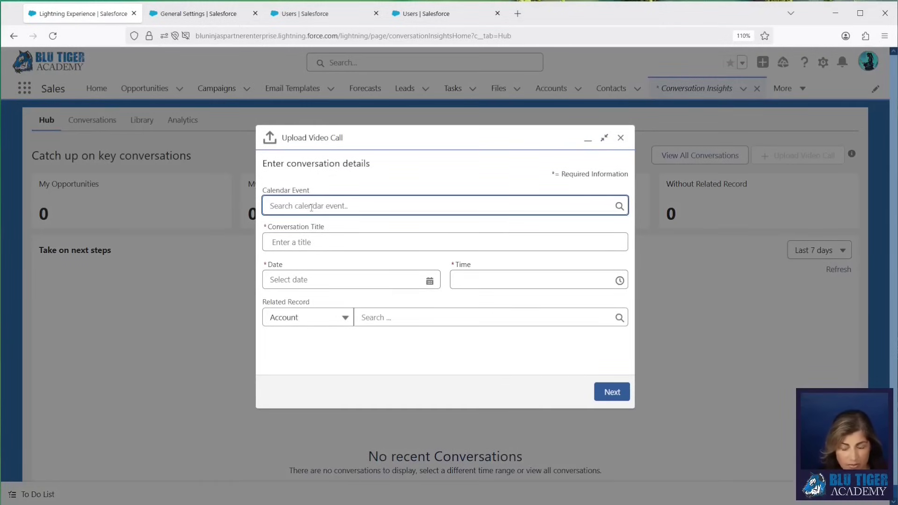
{"action": "type", "text": "hawthorn"}
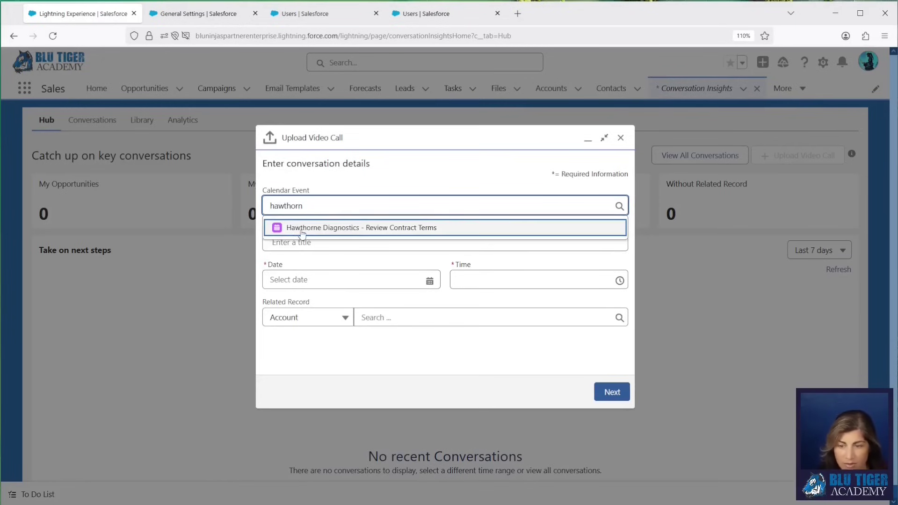
{"action": "left_click", "coordinate": [355, 236]}
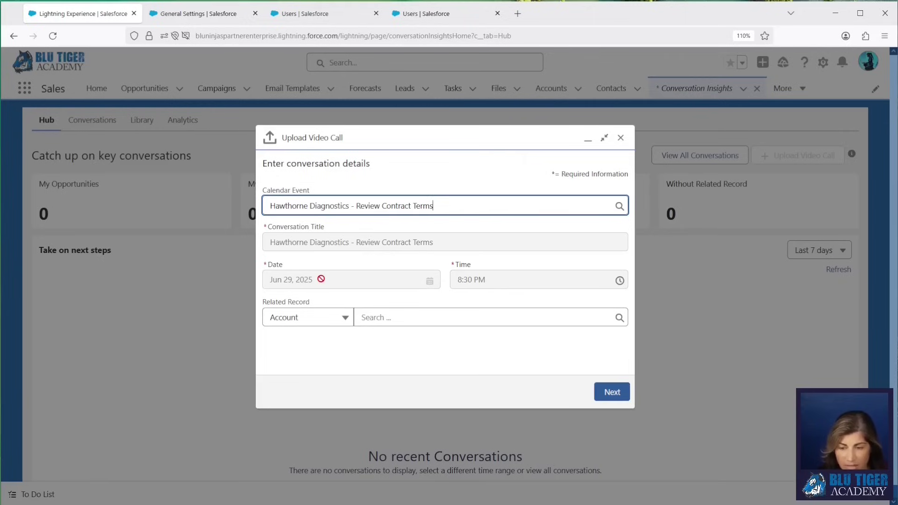
Step: Relate the call to the Google Paid Ads Project for Quarter 3-4 2025 opportunity and continue
{"action": "left_click", "coordinate": [322, 318]}
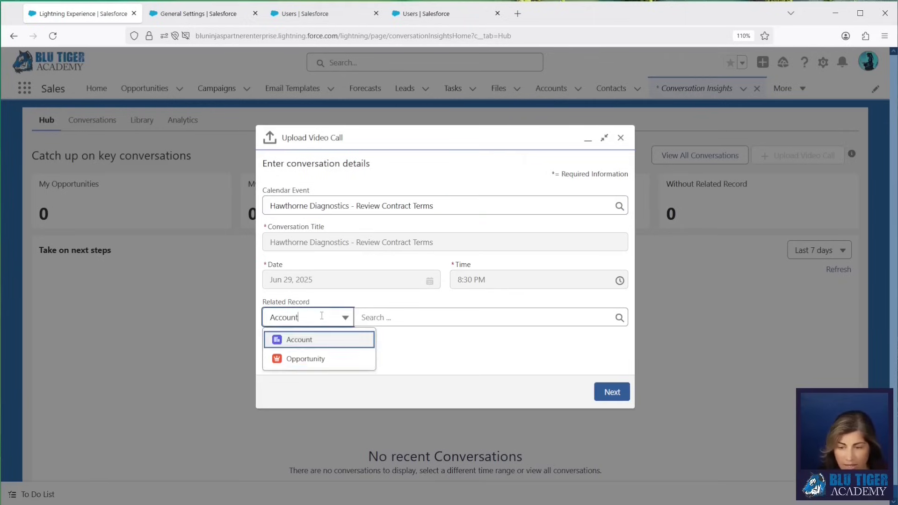
{"action": "left_click", "coordinate": [318, 359]}
{"action": "left_click", "coordinate": [378, 319]}
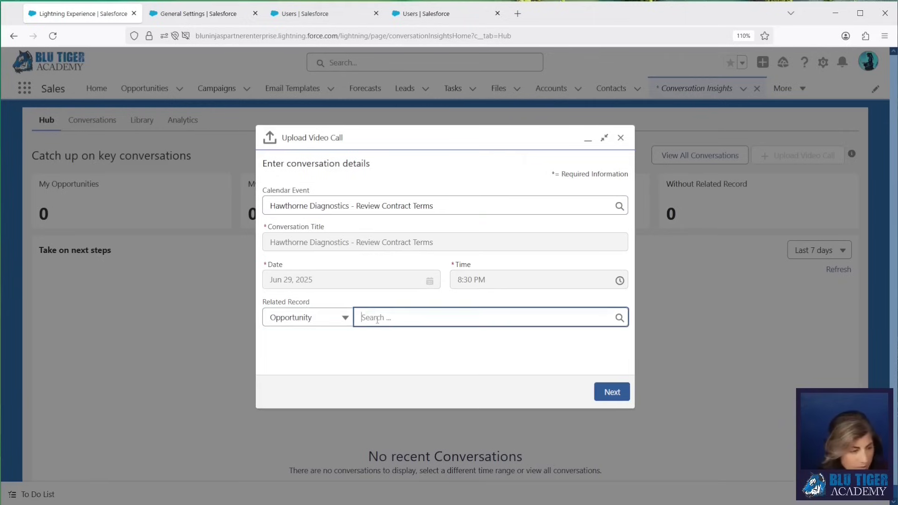
{"action": "type", "text": "hawthorne"}
{"action": "double_click", "coordinate": [406, 319]}
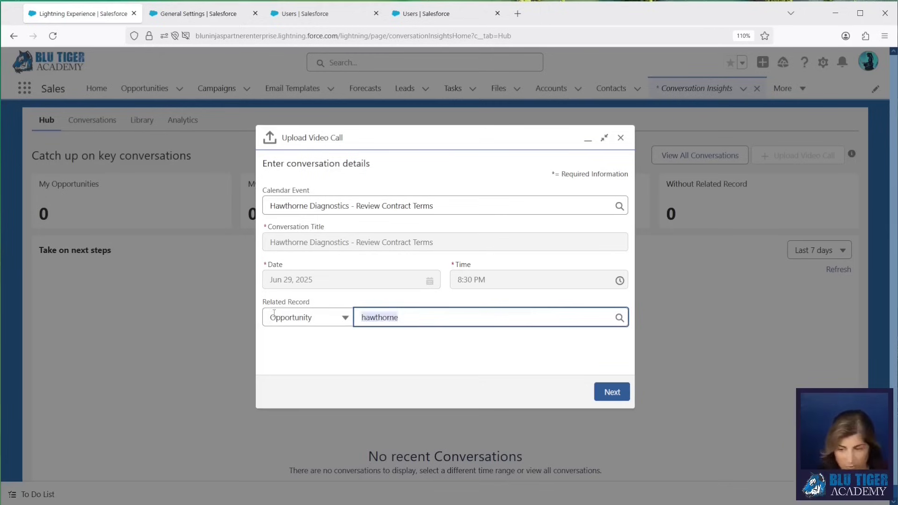
{"action": "type", "text": "google paid ads"}
{"action": "left_click", "coordinate": [442, 350]}
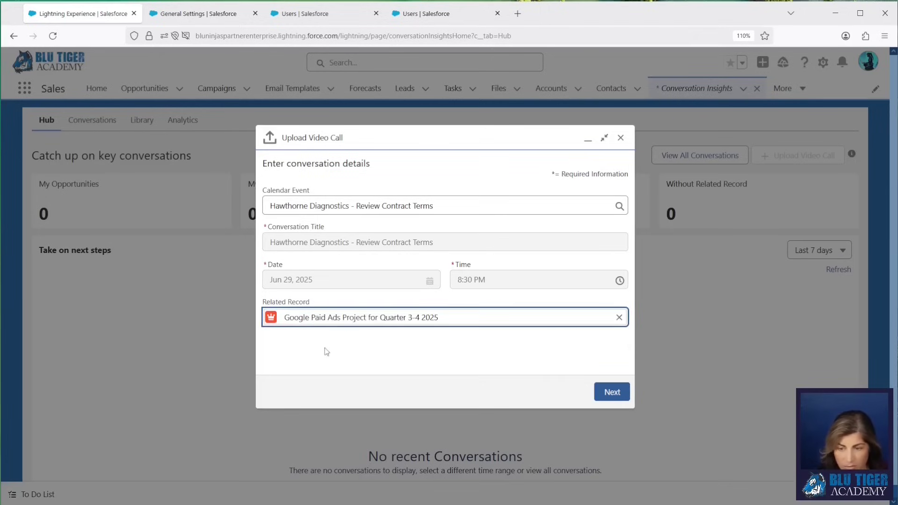
{"action": "left_click", "coordinate": [611, 393]}
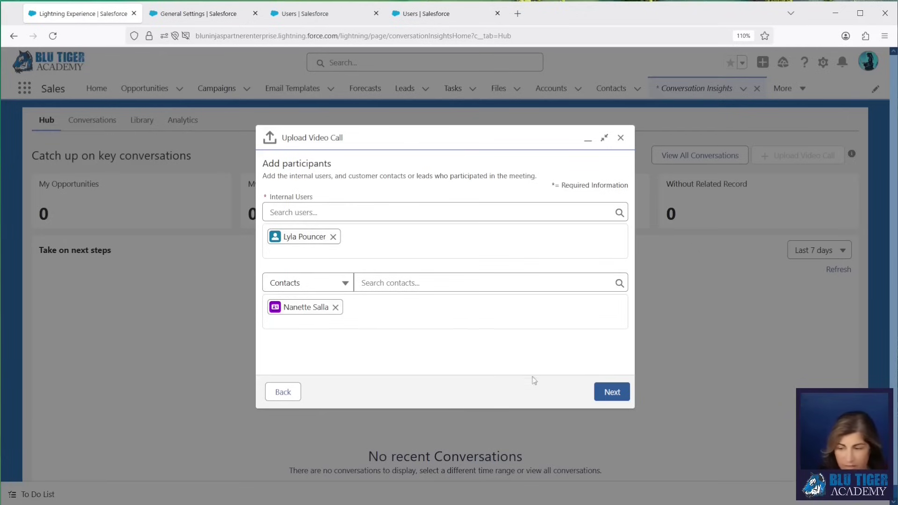
Step: Upload the .mp4 recording with Google Meet as meeting source, accepting the consent prompt
{"action": "left_click", "coordinate": [608, 394]}
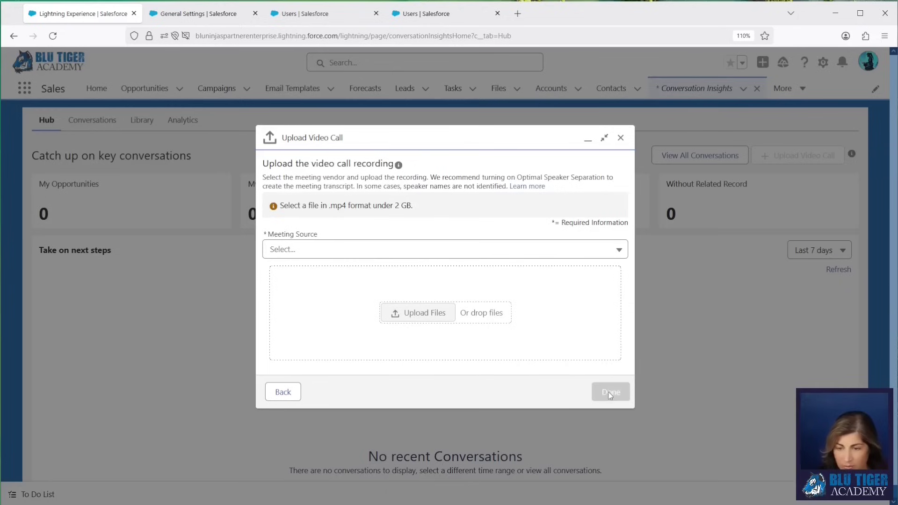
{"action": "left_click", "coordinate": [371, 254]}
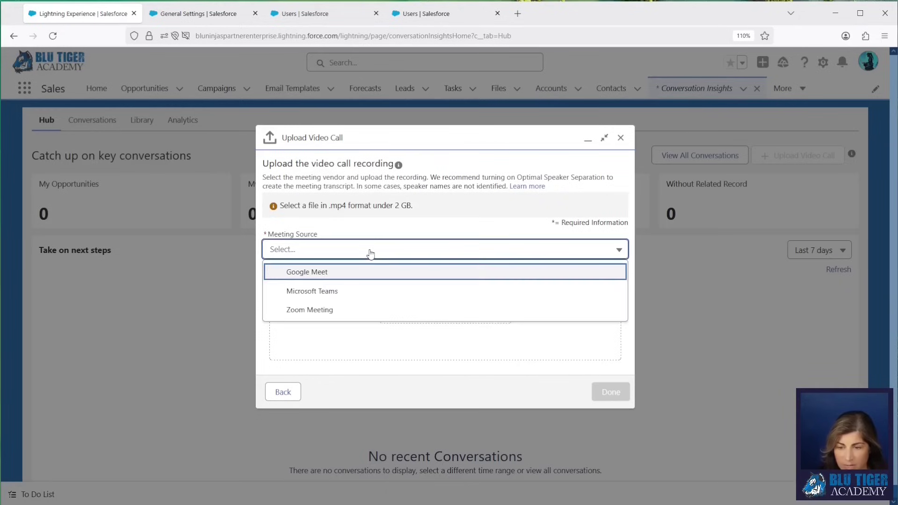
{"action": "left_click", "coordinate": [354, 272]}
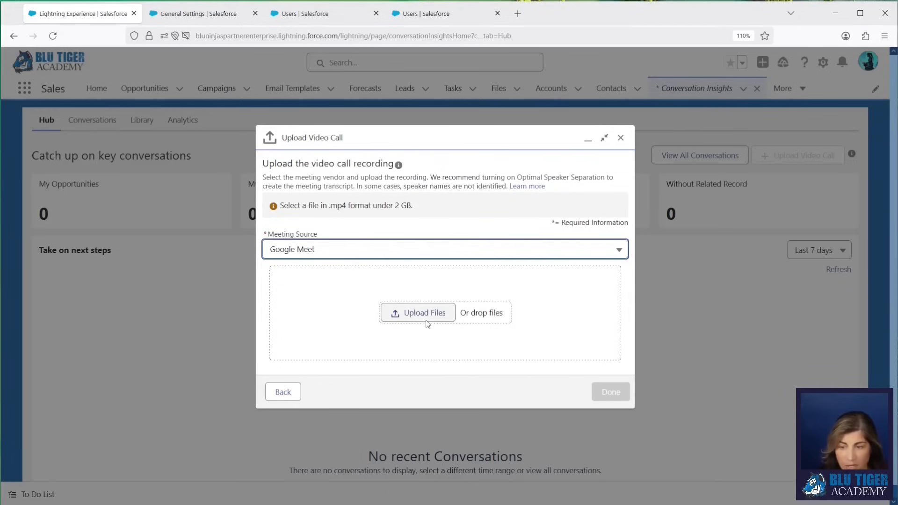
{"action": "left_click", "coordinate": [408, 315]}
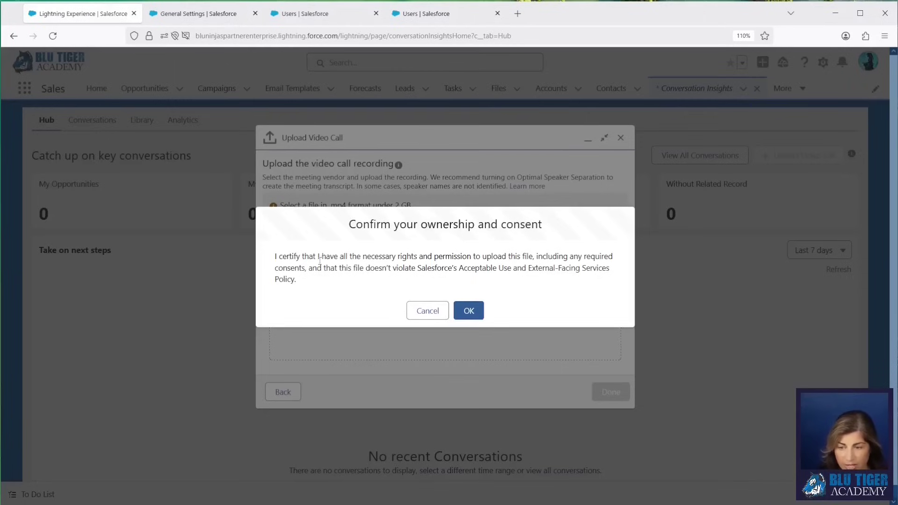
{"action": "left_click", "coordinate": [468, 310]}
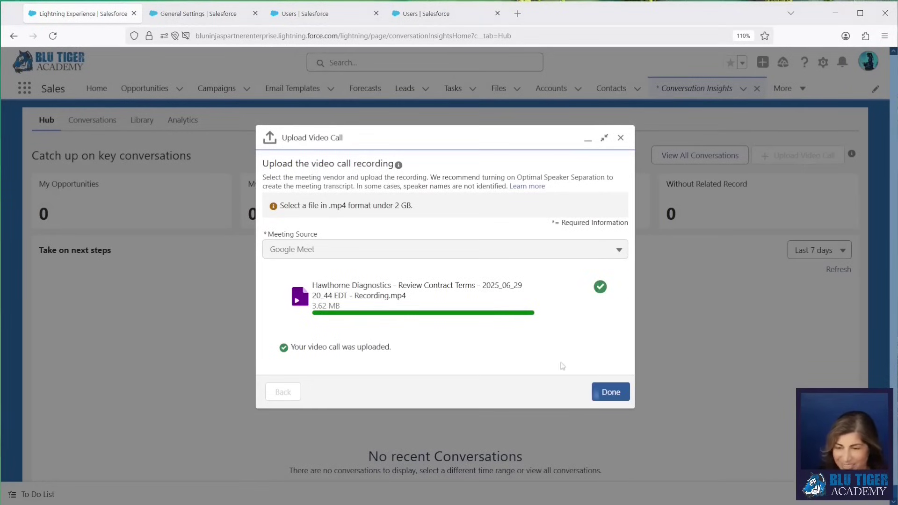
{"action": "left_click", "coordinate": [607, 394]}
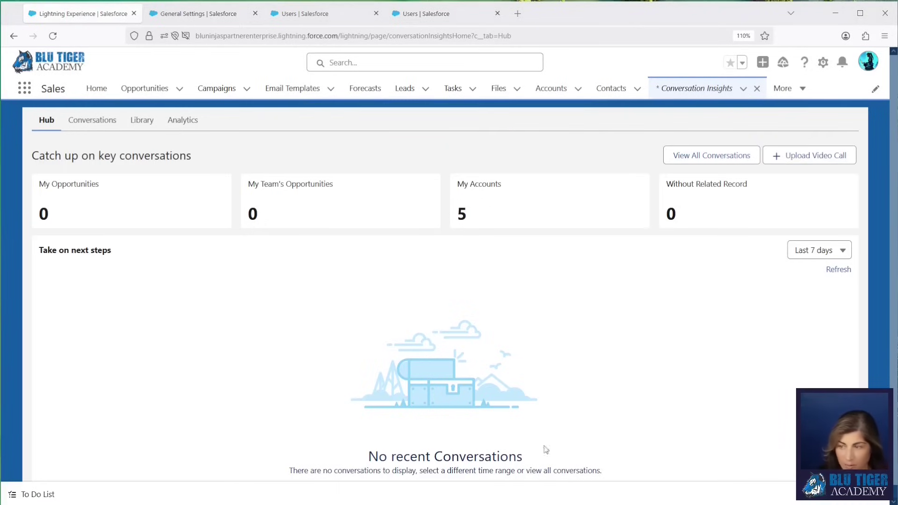
Step: Filter conversations to All from Jun 1 and open the Hawthorne Diagnostics call
{"action": "left_click", "coordinate": [710, 156]}
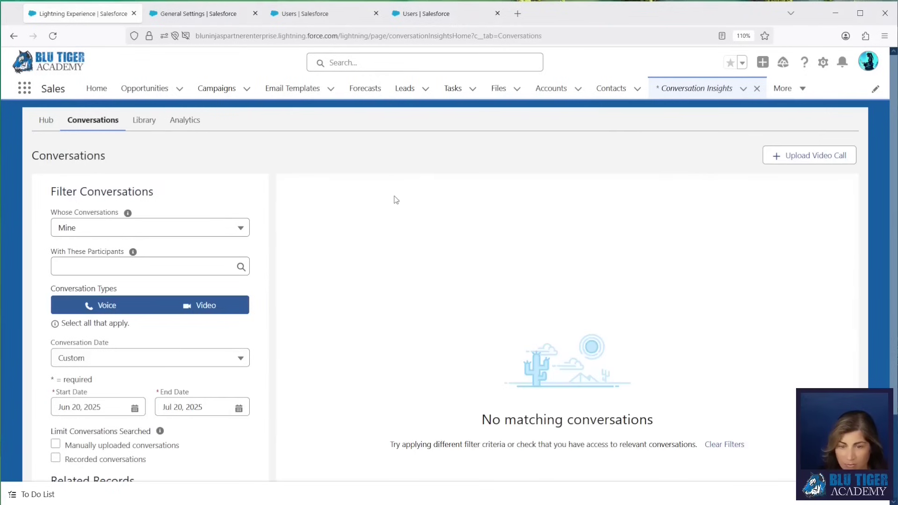
{"action": "left_click", "coordinate": [70, 229]}
{"action": "left_click", "coordinate": [79, 251]}
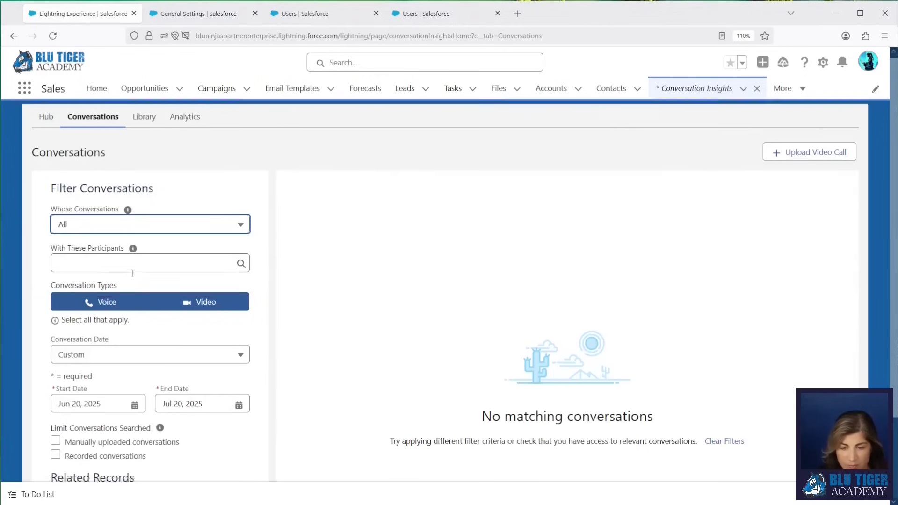
{"action": "scroll", "coordinate": [117, 350], "scroll_direction": "down", "scroll_amount": 2}
{"action": "left_click", "coordinate": [93, 307]}
{"action": "left_click", "coordinate": [62, 145]}
{"action": "left_click", "coordinate": [216, 447]}
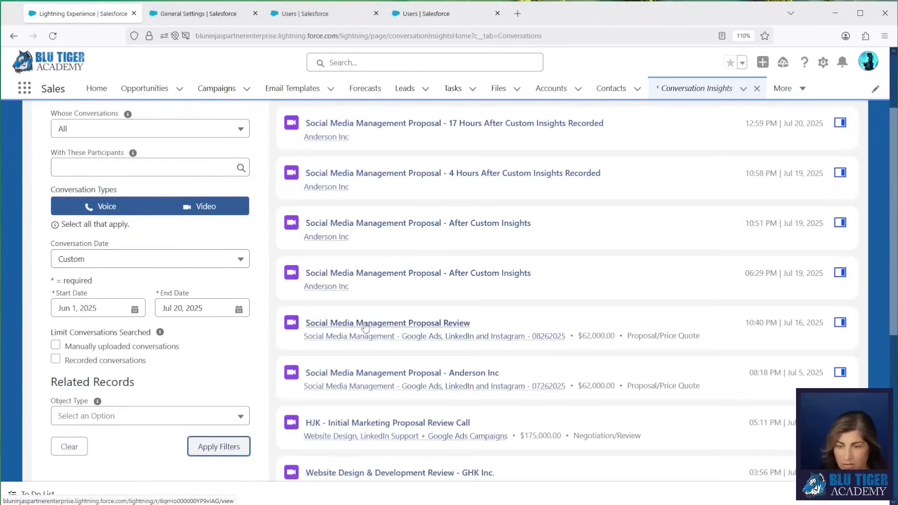
{"action": "scroll", "coordinate": [365, 326], "scroll_direction": "down", "scroll_amount": 7}
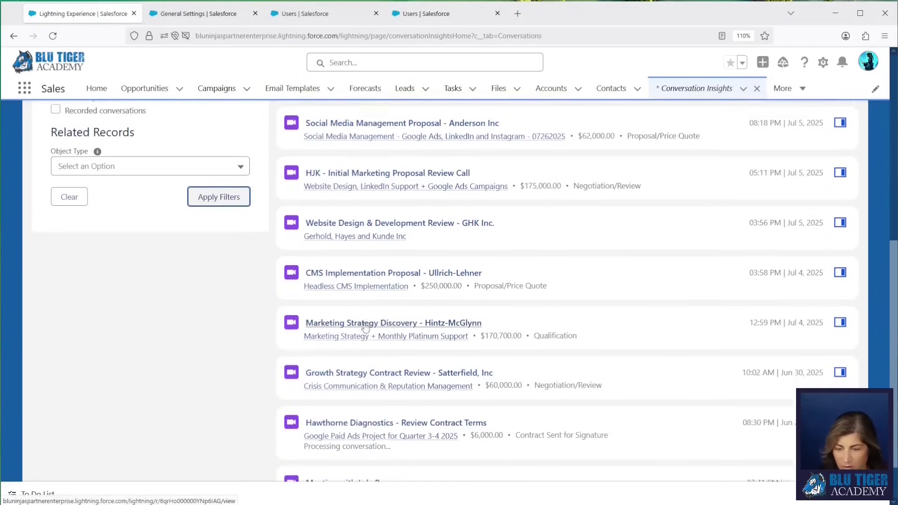
{"action": "left_click", "coordinate": [386, 369]}
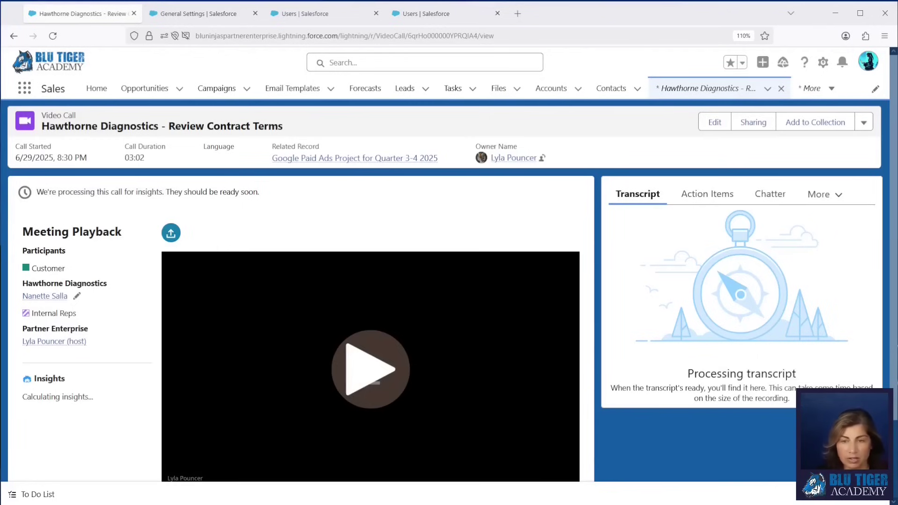
Step: Filter Setup's Object Manager by 'video call'
{"action": "left_click", "coordinate": [172, 18]}
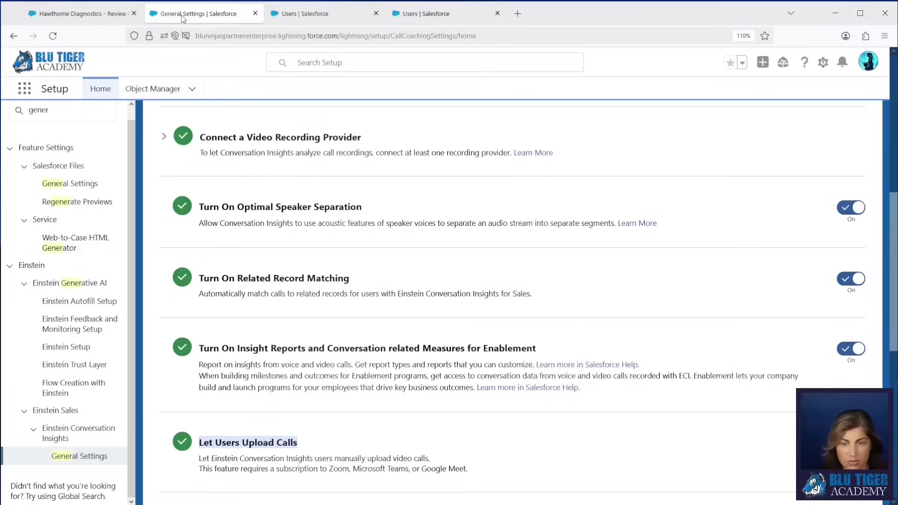
{"action": "left_click", "coordinate": [138, 93]}
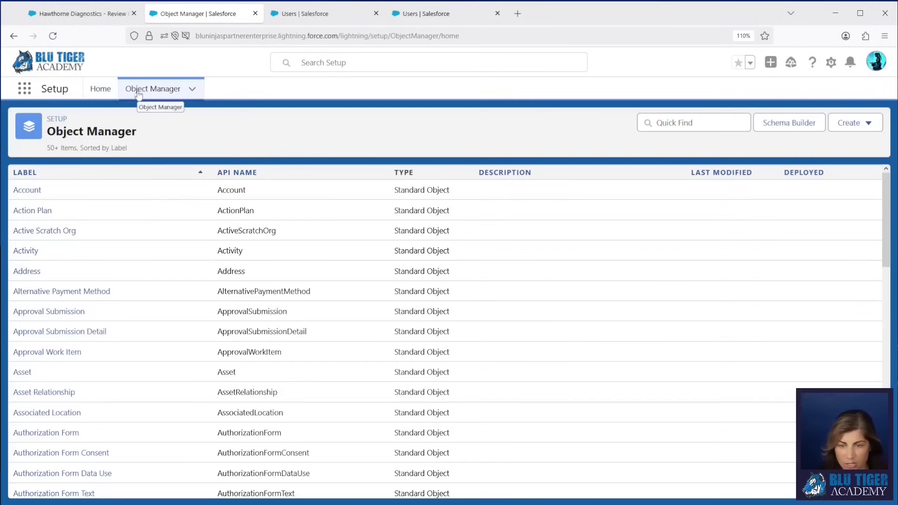
{"action": "left_click", "coordinate": [674, 123]}
{"action": "type", "text": "vide"}
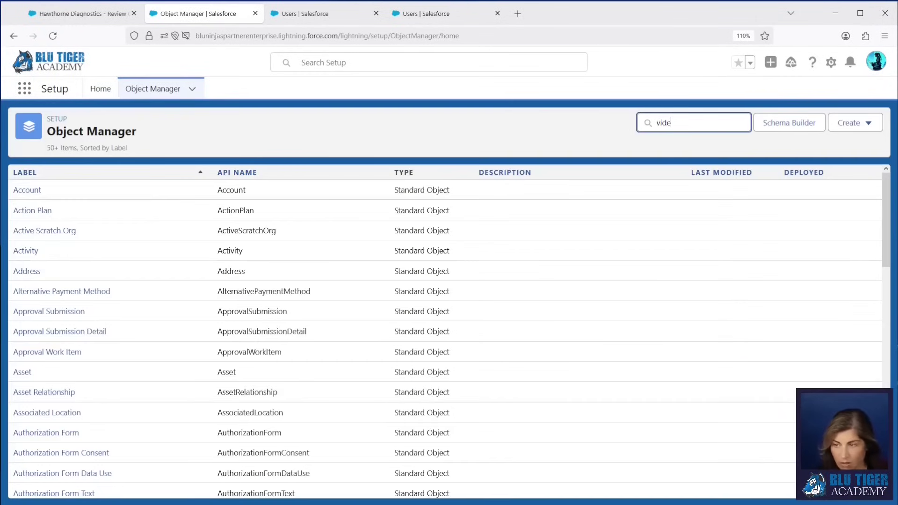
{"action": "type", "text": "o call"}
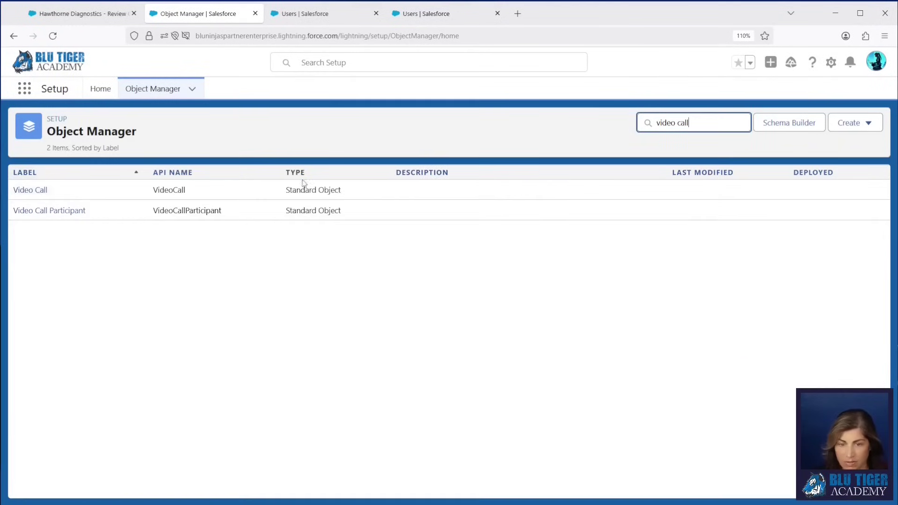
Step: Add Call Started and Call Ended below Related Record in the Video Call Layout's Details section
{"action": "left_click", "coordinate": [32, 189]}
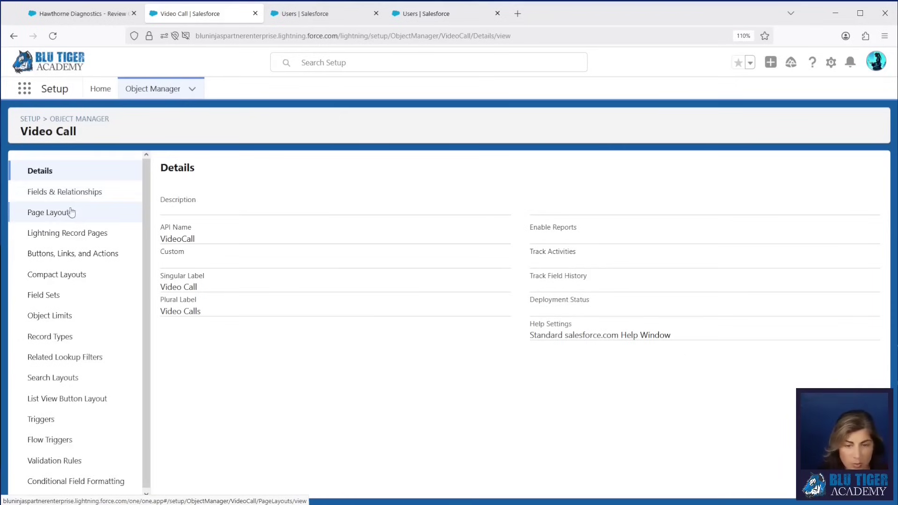
{"action": "left_click", "coordinate": [69, 217]}
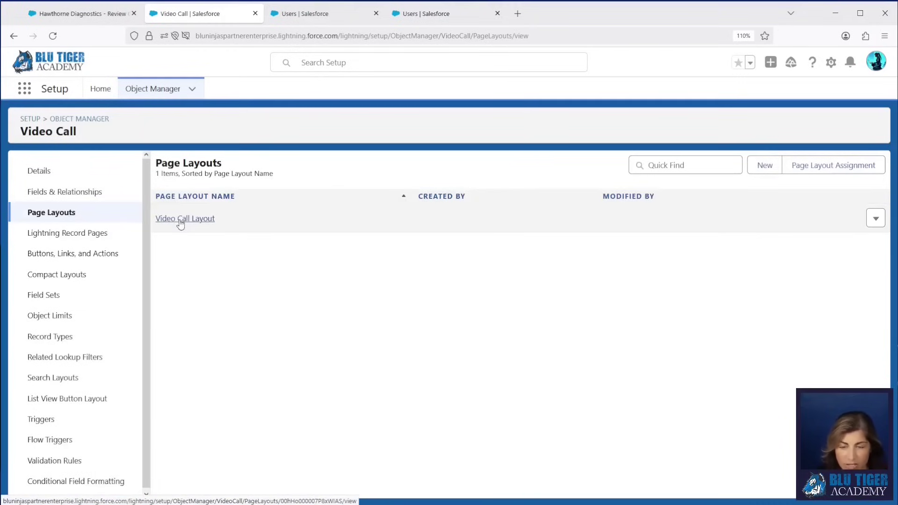
{"action": "left_click", "coordinate": [181, 219]}
{"action": "scroll", "coordinate": [330, 294], "scroll_direction": "down", "scroll_amount": 2}
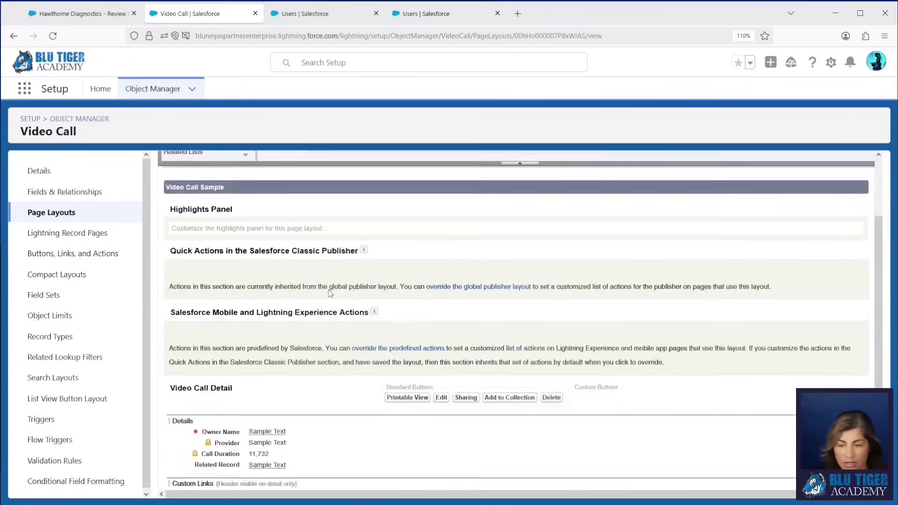
{"action": "scroll", "coordinate": [330, 293], "scroll_direction": "down", "scroll_amount": 3}
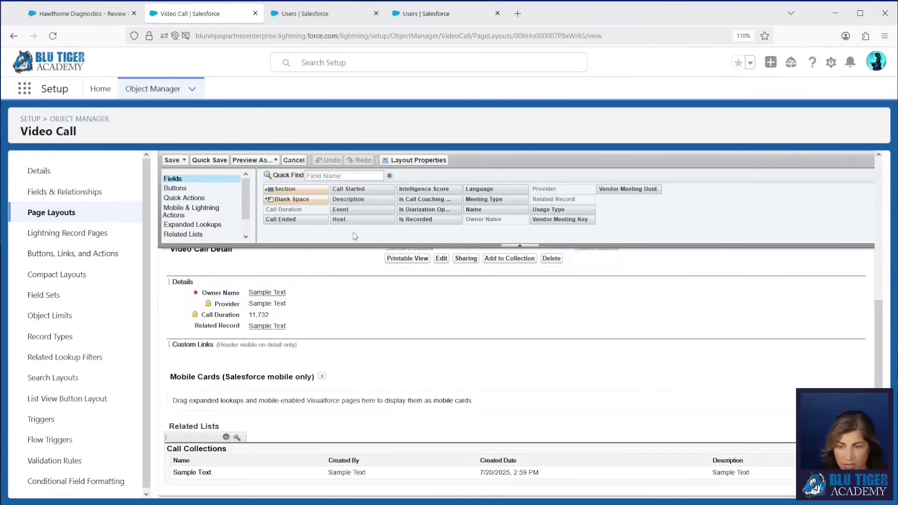
{"action": "left_click_drag", "start_coordinate": [356, 189], "coordinate": [351, 337]}
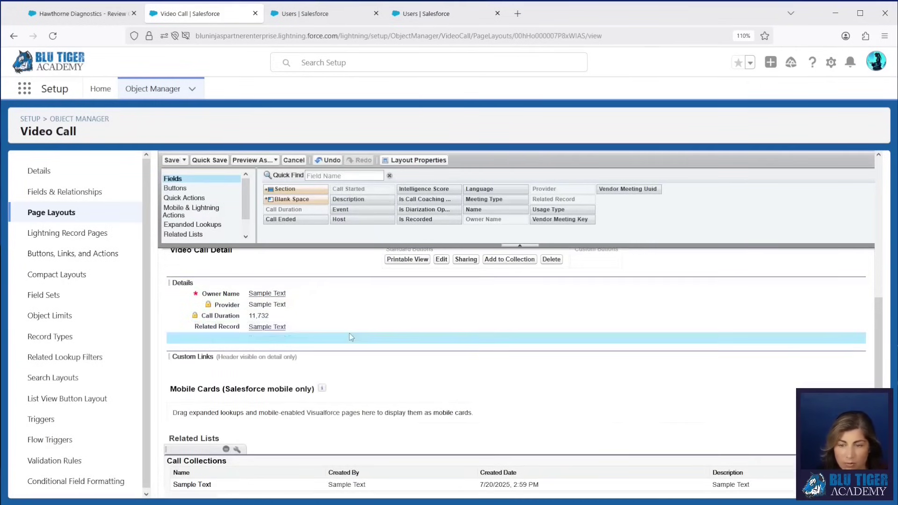
{"action": "left_click_drag", "start_coordinate": [295, 219], "coordinate": [309, 350]}
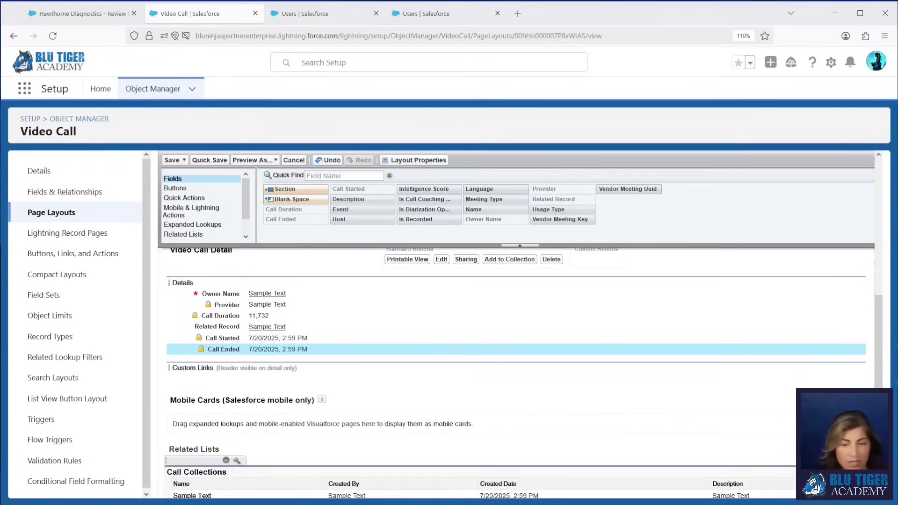
{"action": "left_click_drag", "start_coordinate": [0, 48], "coordinate": [448, 32]}
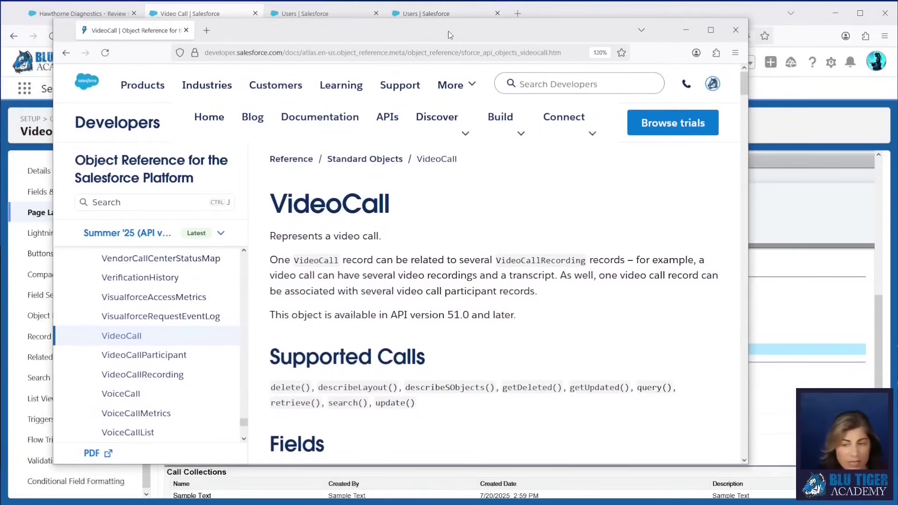
Step: Highlight the IntelligenceScore description in the VideoCall reference, then move the docs window aside
{"action": "scroll", "coordinate": [386, 241], "scroll_direction": "down", "scroll_amount": 1}
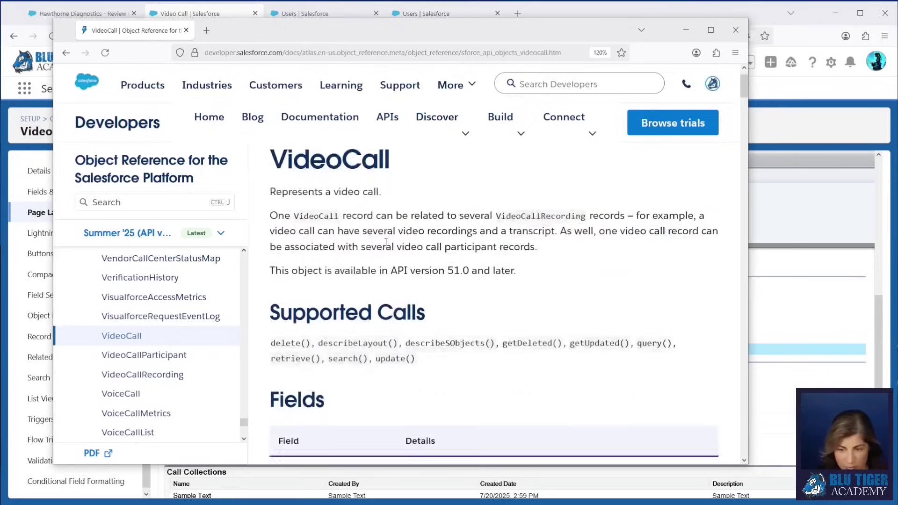
{"action": "scroll", "coordinate": [386, 240], "scroll_direction": "down", "scroll_amount": 10}
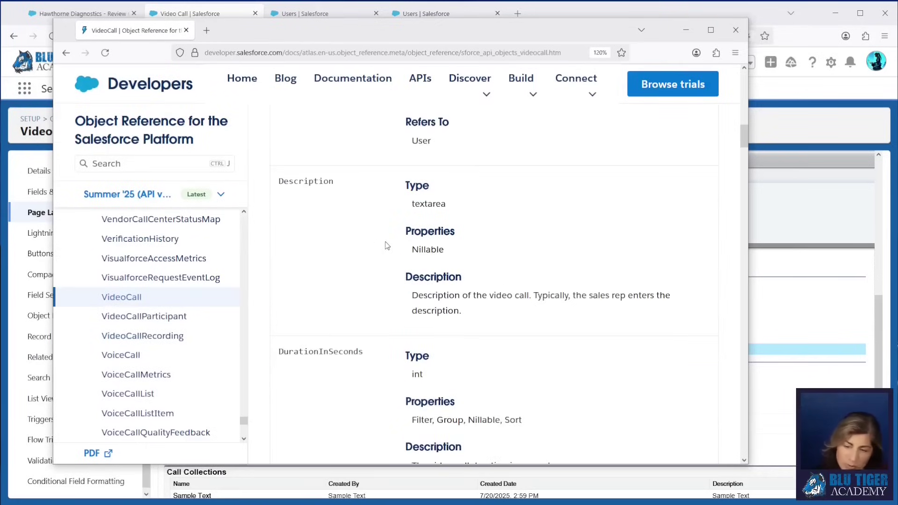
{"action": "scroll", "coordinate": [387, 245], "scroll_direction": "down", "scroll_amount": 12}
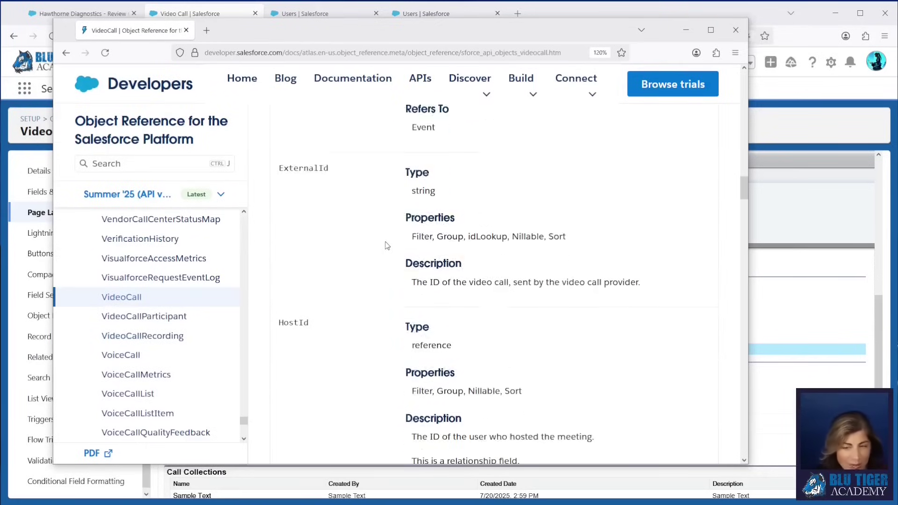
{"action": "scroll", "coordinate": [387, 245], "scroll_direction": "down", "scroll_amount": 10}
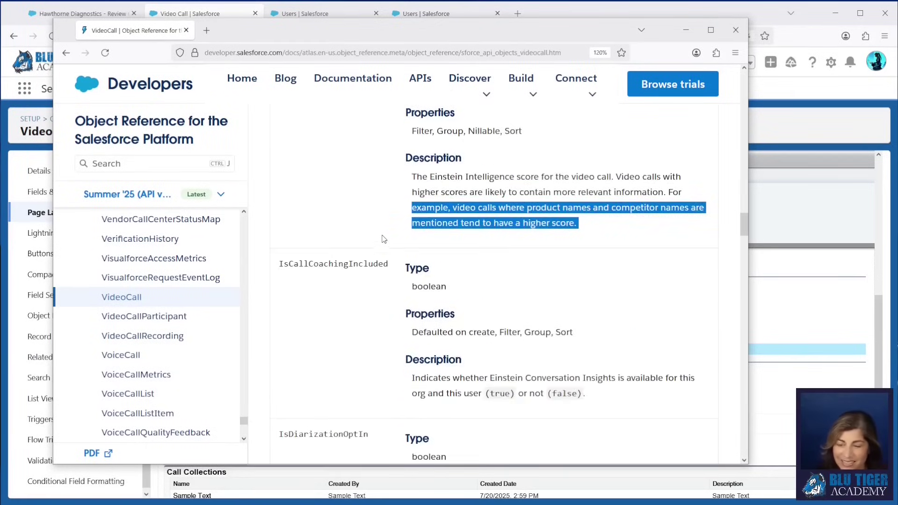
{"action": "scroll", "coordinate": [384, 239], "scroll_direction": "up", "scroll_amount": 3}
{"action": "left_click", "coordinate": [305, 155]}
{"action": "left_click_drag", "start_coordinate": [279, 133], "coordinate": [371, 136]}
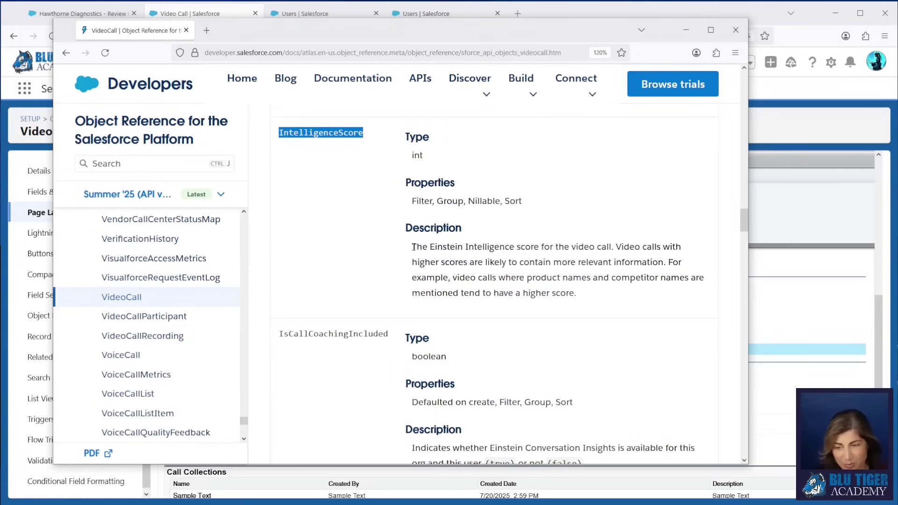
{"action": "left_click_drag", "start_coordinate": [413, 245], "coordinate": [603, 299]}
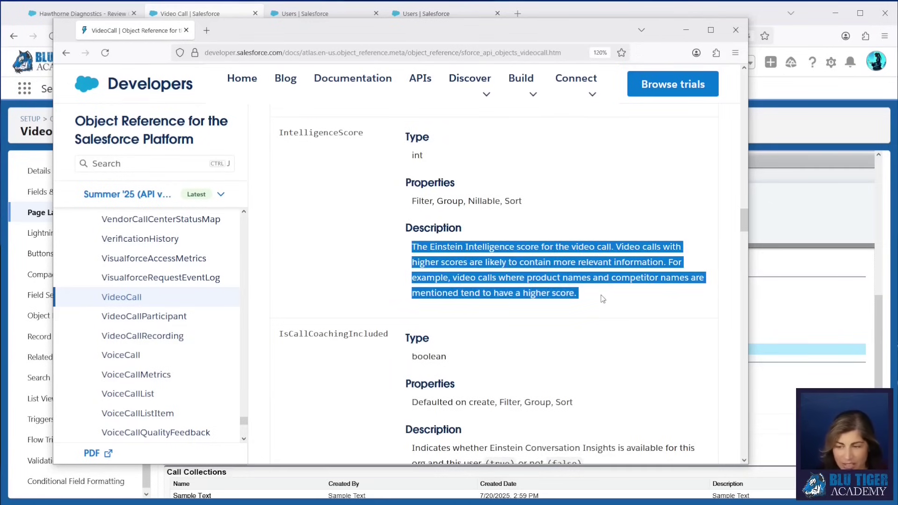
{"action": "left_click", "coordinate": [454, 289]}
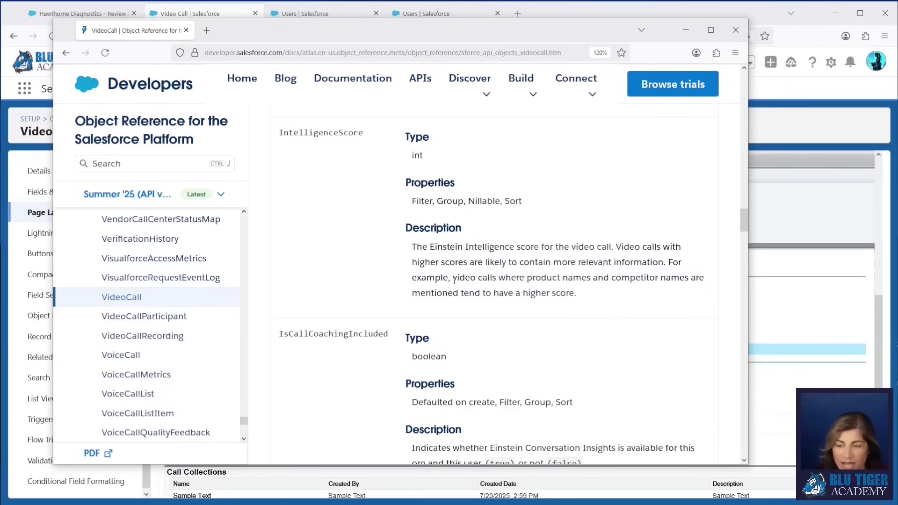
{"action": "left_click_drag", "start_coordinate": [454, 281], "coordinate": [608, 300]}
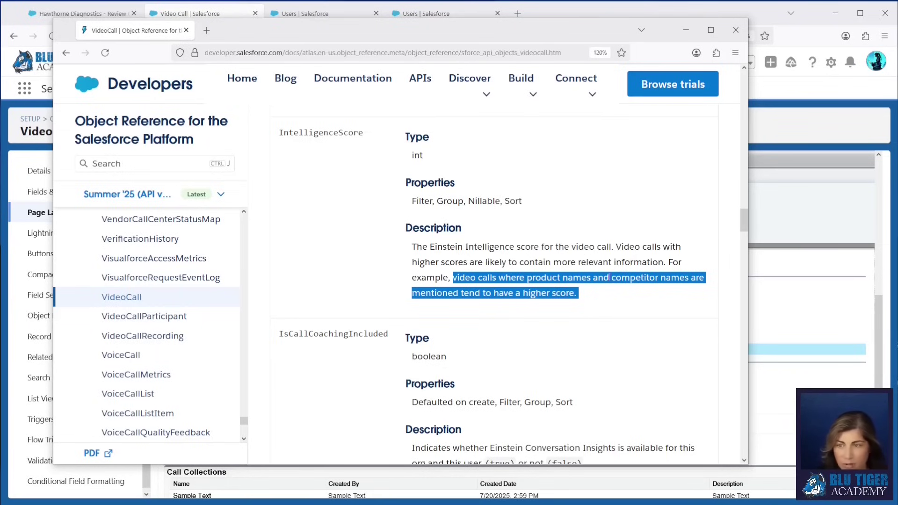
{"action": "left_click_drag", "start_coordinate": [428, 33], "coordinate": [0, 70]}
Step: Quick-save the Video Call layout and open the Opportunity Layout for editing
{"action": "left_click", "coordinate": [218, 160]}
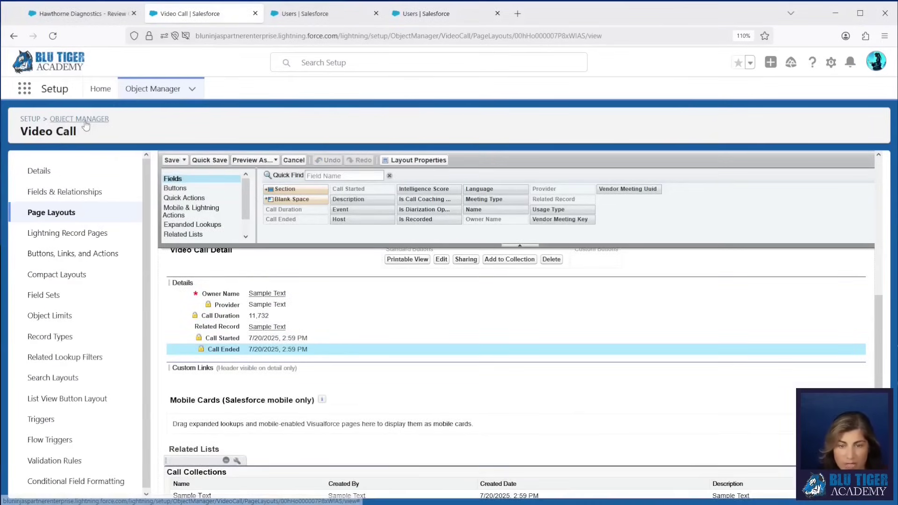
{"action": "left_click", "coordinate": [85, 121]}
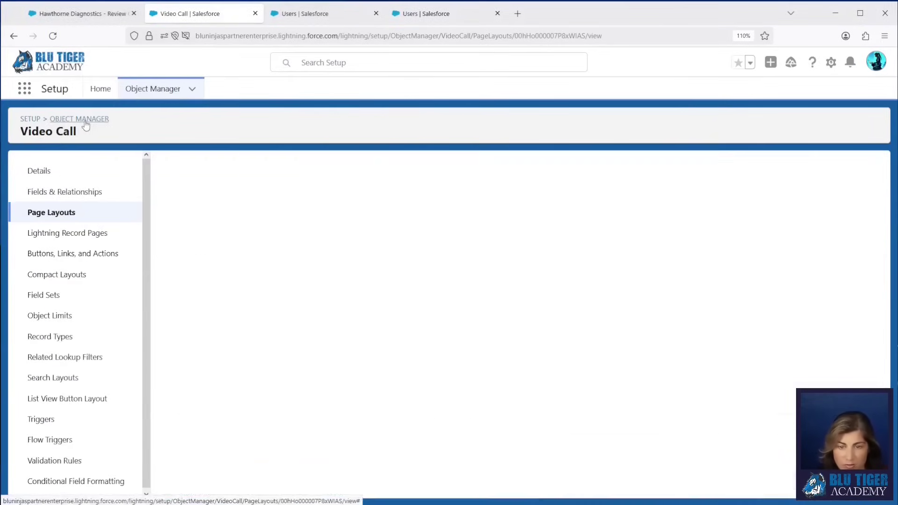
{"action": "left_click", "coordinate": [670, 122]}
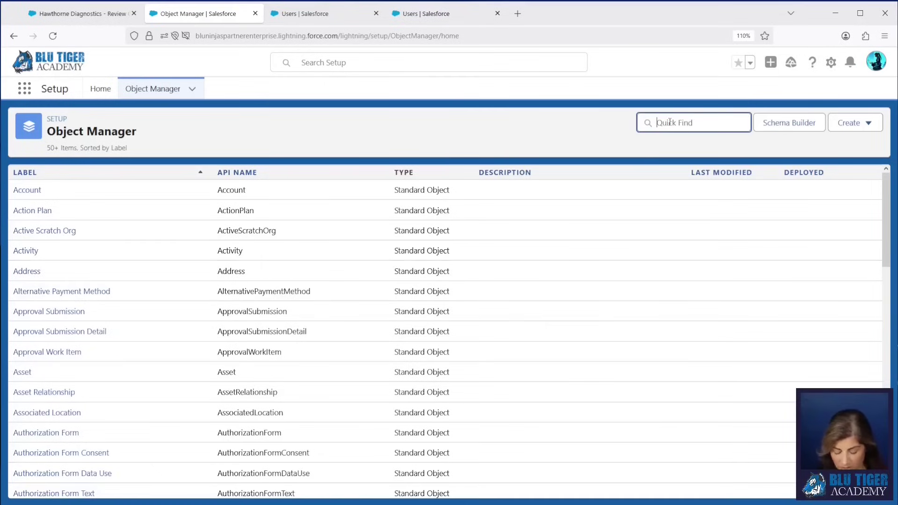
{"action": "type", "text": "oppo"}
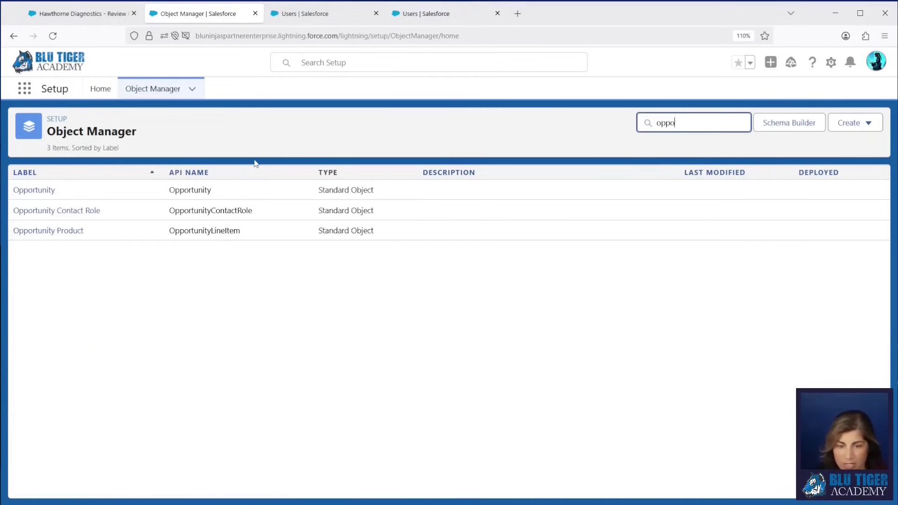
{"action": "left_click", "coordinate": [42, 191]}
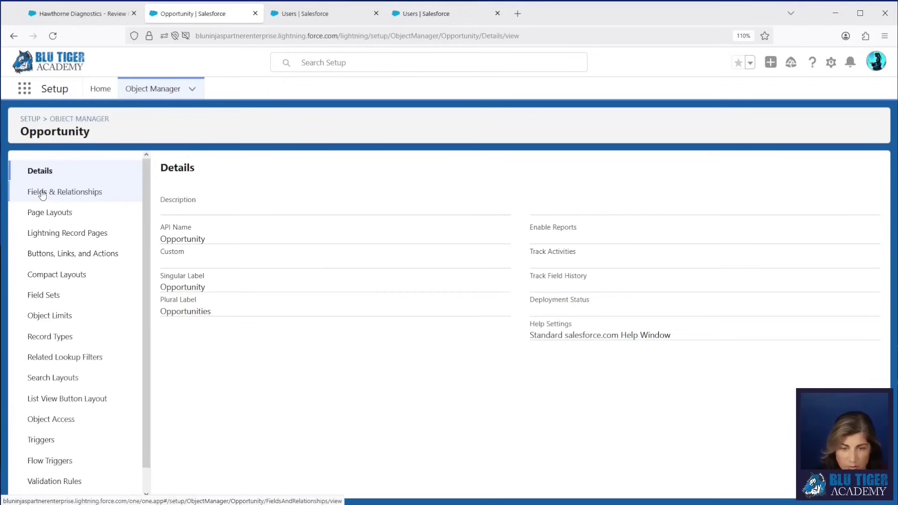
{"action": "left_click", "coordinate": [40, 212]}
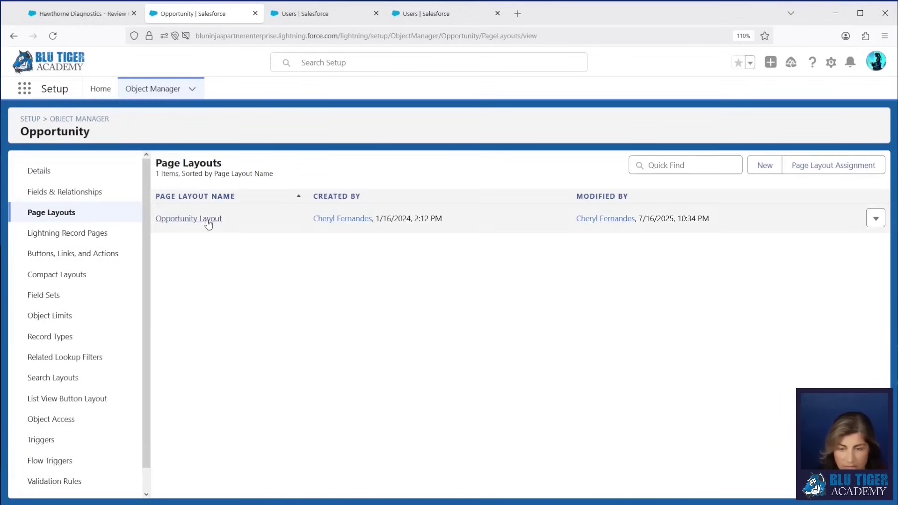
{"action": "left_click", "coordinate": [206, 220]}
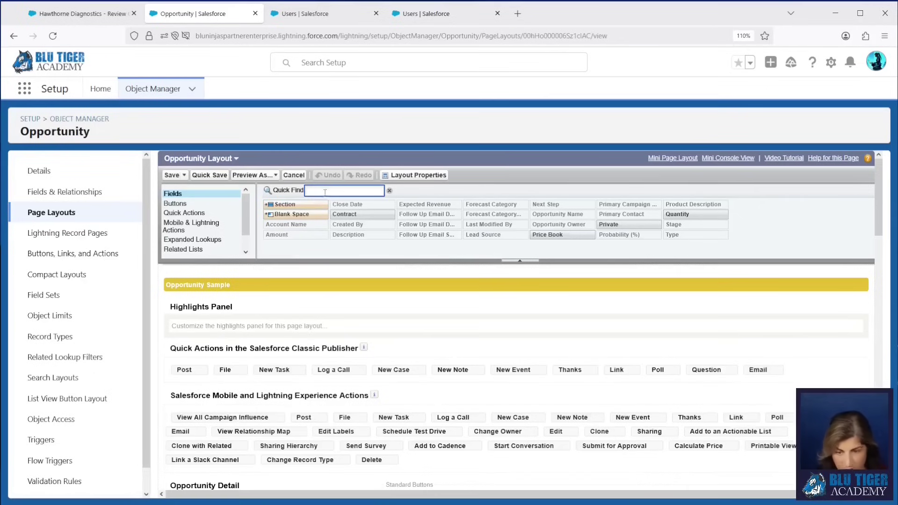
Step: Add a Video Calls related list with Call Ended, Event, Intelligence Score and Related Record columns
{"action": "scroll", "coordinate": [311, 190], "scroll_direction": "down", "scroll_amount": 10}
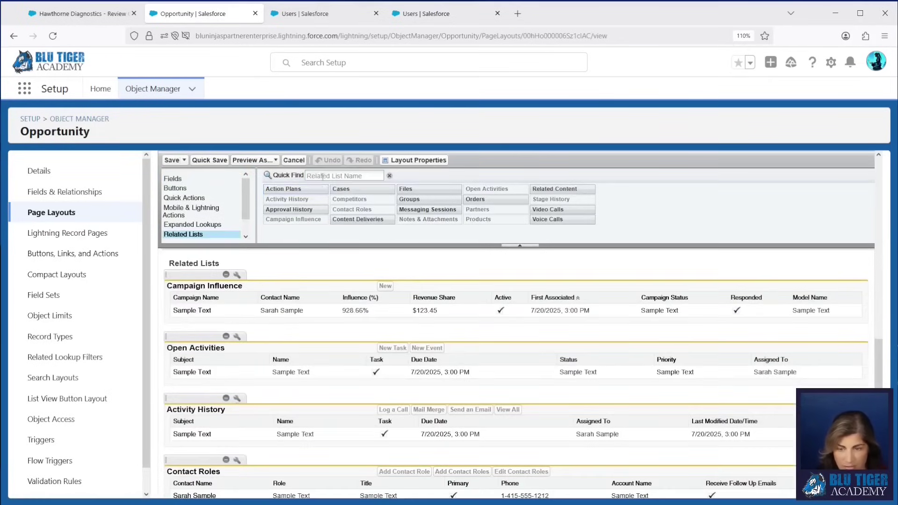
{"action": "left_click_drag", "start_coordinate": [533, 209], "coordinate": [483, 317]}
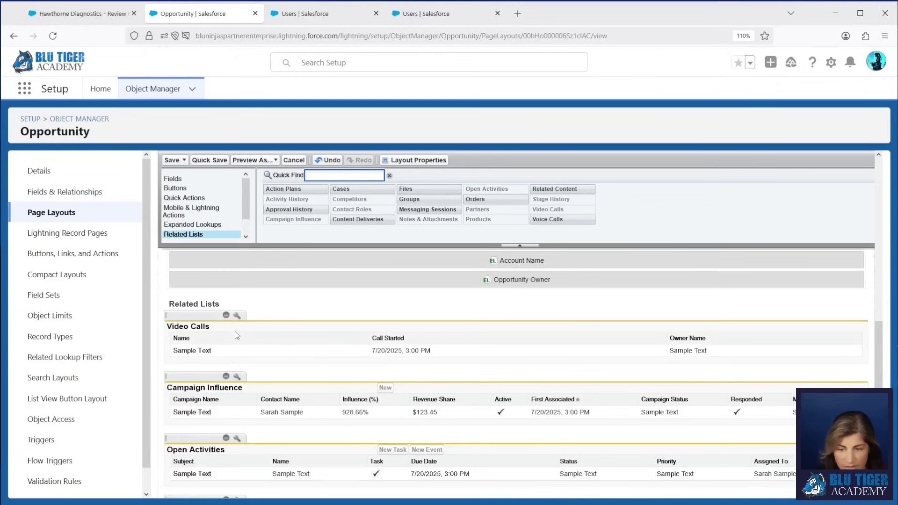
{"action": "left_click", "coordinate": [236, 315]}
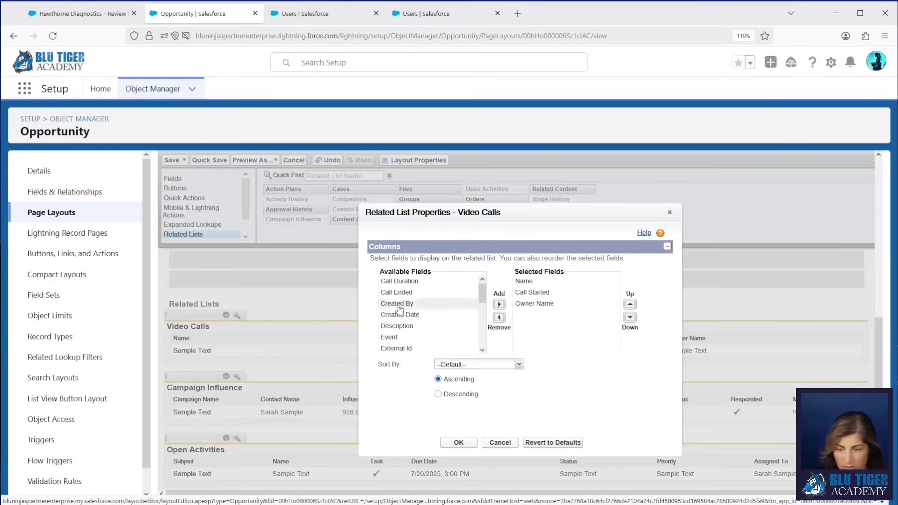
{"action": "left_click", "coordinate": [397, 293]}
{"action": "left_click", "coordinate": [498, 305]}
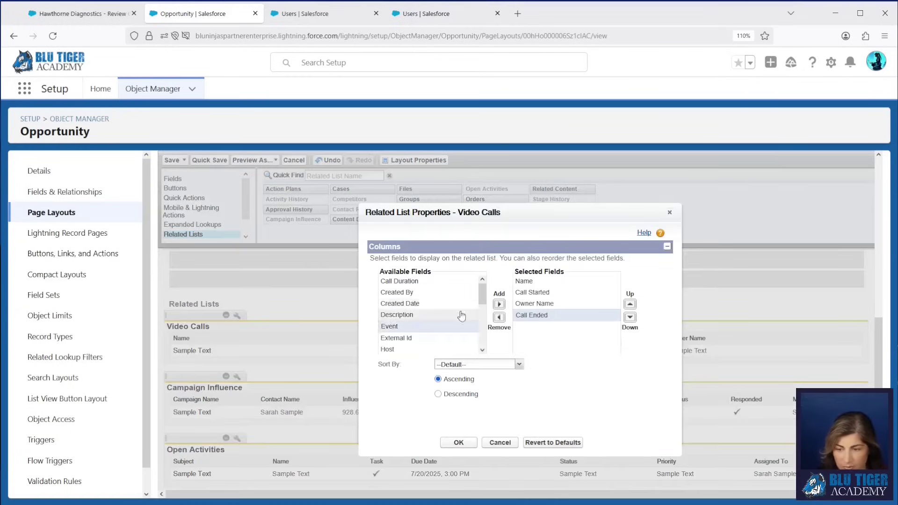
{"action": "double_click", "coordinate": [451, 327]}
{"action": "scroll", "coordinate": [451, 321], "scroll_direction": "down", "scroll_amount": 2}
{"action": "double_click", "coordinate": [451, 321]}
{"action": "scroll", "coordinate": [452, 321], "scroll_direction": "down", "scroll_amount": 2}
{"action": "scroll", "coordinate": [451, 321], "scroll_direction": "down", "scroll_amount": 1}
{"action": "left_click", "coordinate": [451, 316]}
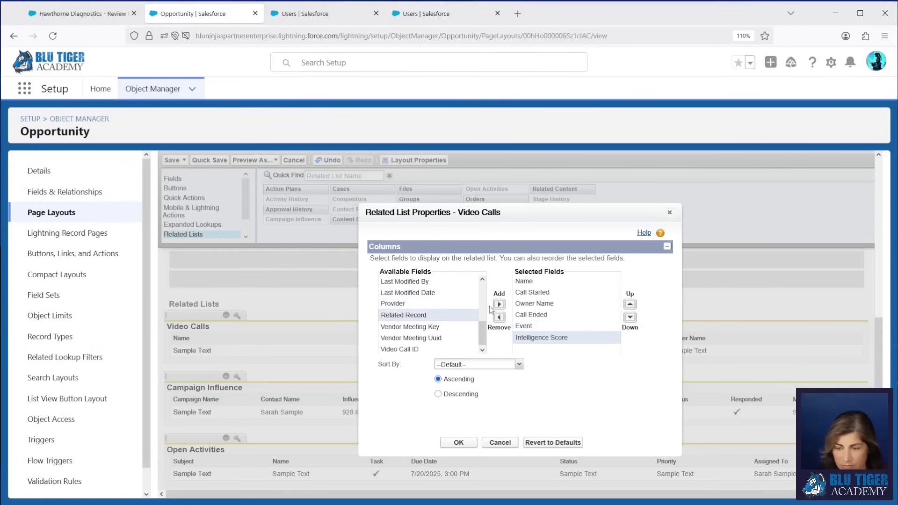
{"action": "left_click", "coordinate": [498, 304]}
{"action": "left_click", "coordinate": [458, 442]}
Step: Save the Opportunity layout, overwriting related list customizations, and return to the Hawthorne call
{"action": "left_click", "coordinate": [214, 162]}
{"action": "left_click", "coordinate": [468, 364]}
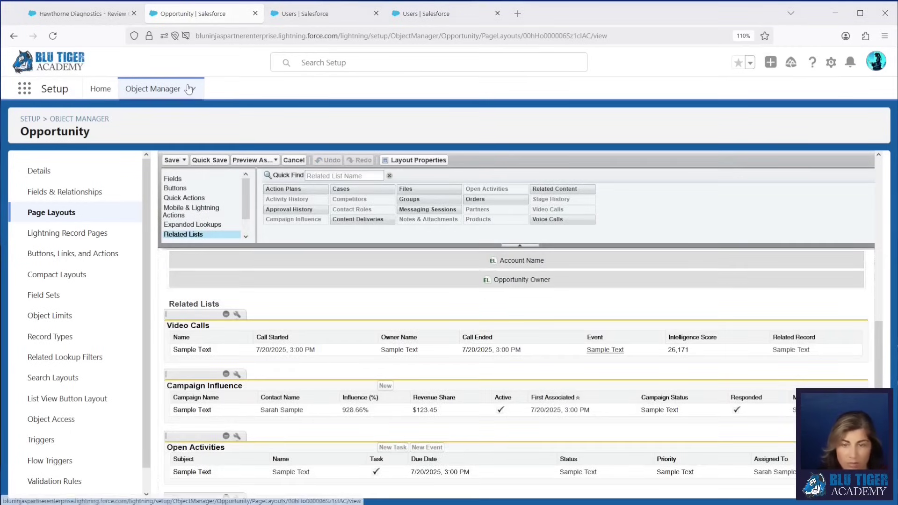
{"action": "left_click", "coordinate": [75, 14]}
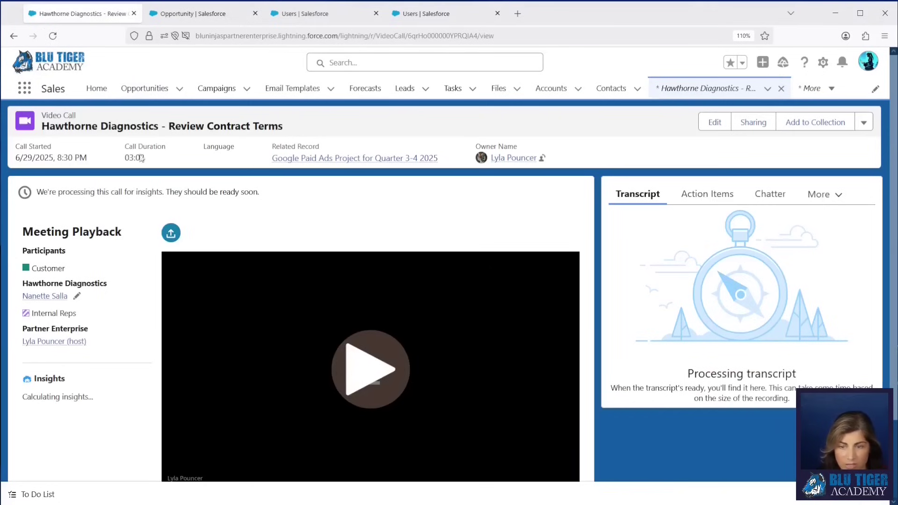
Step: Open and reload the Google Paid Ads opportunity, then go to All Open Opportunities and show the extra tabs
{"action": "left_click", "coordinate": [285, 159]}
{"action": "left_click", "coordinate": [53, 36]}
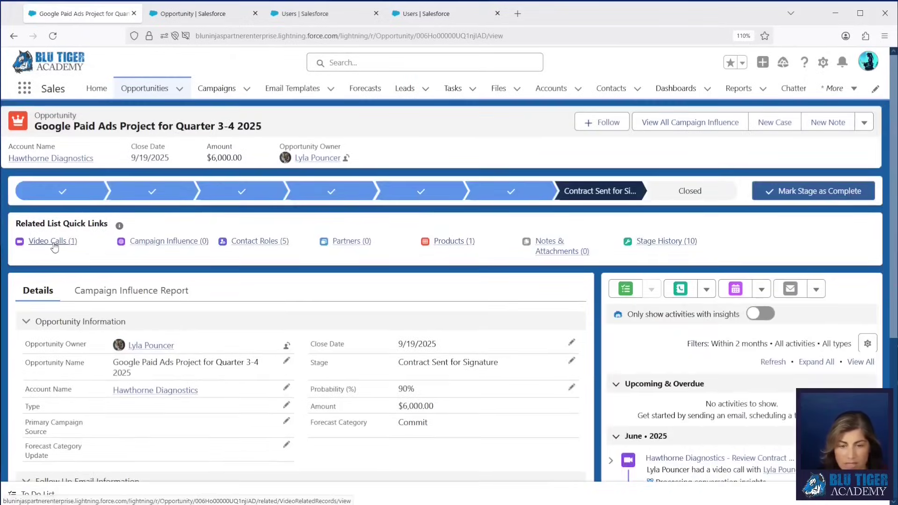
{"action": "mouse_move", "coordinate": [55, 246]}
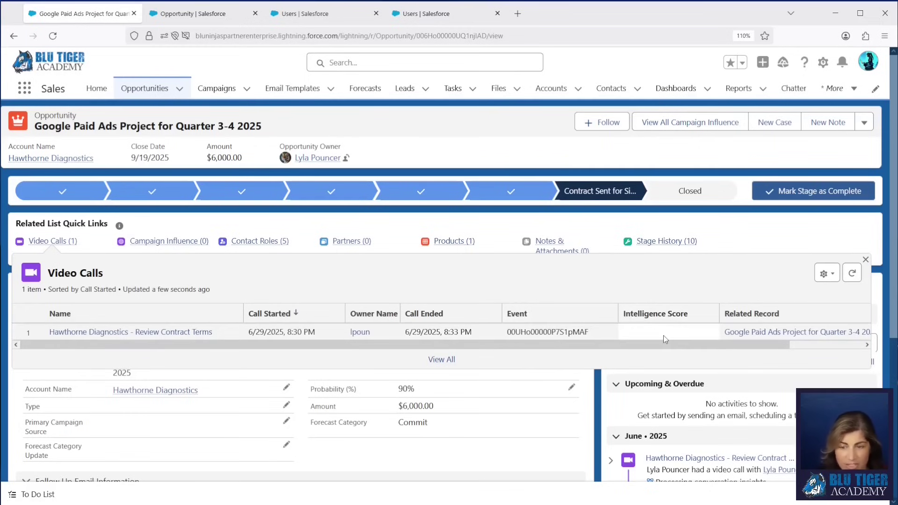
{"action": "left_click", "coordinate": [139, 89]}
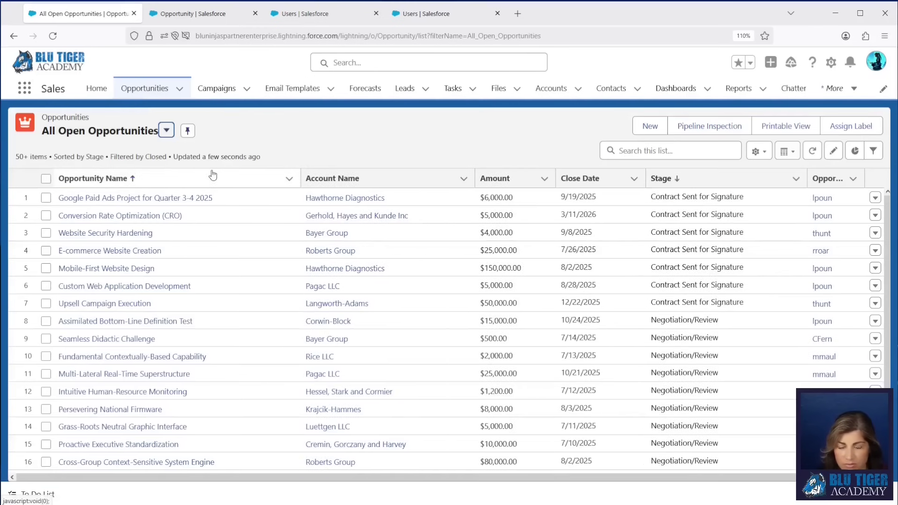
{"action": "left_click", "coordinate": [850, 90]}
Step: Filter the Conversation Insights conversations list to all users starting Jun 1
{"action": "left_click", "coordinate": [709, 135]}
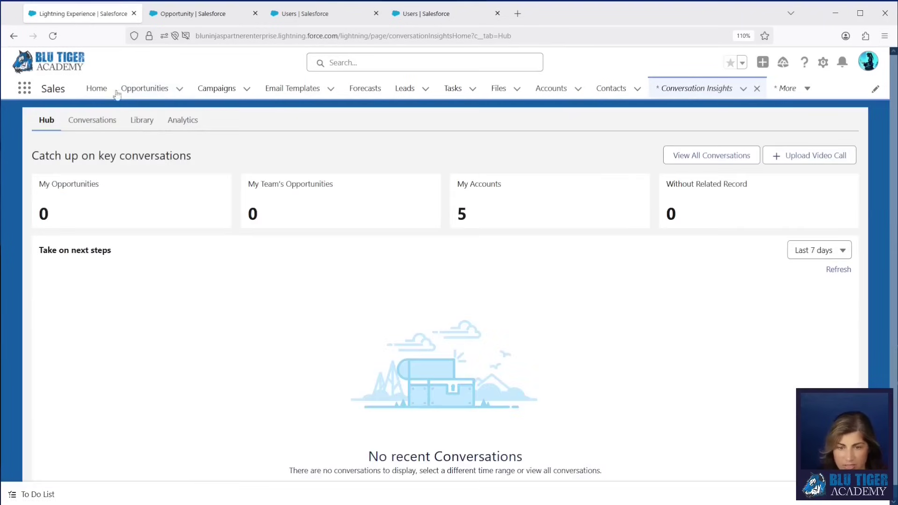
{"action": "left_click", "coordinate": [92, 125]}
{"action": "left_click", "coordinate": [98, 407]}
{"action": "left_click", "coordinate": [62, 245]}
{"action": "scroll", "coordinate": [150, 327], "scroll_direction": "down", "scroll_amount": 2}
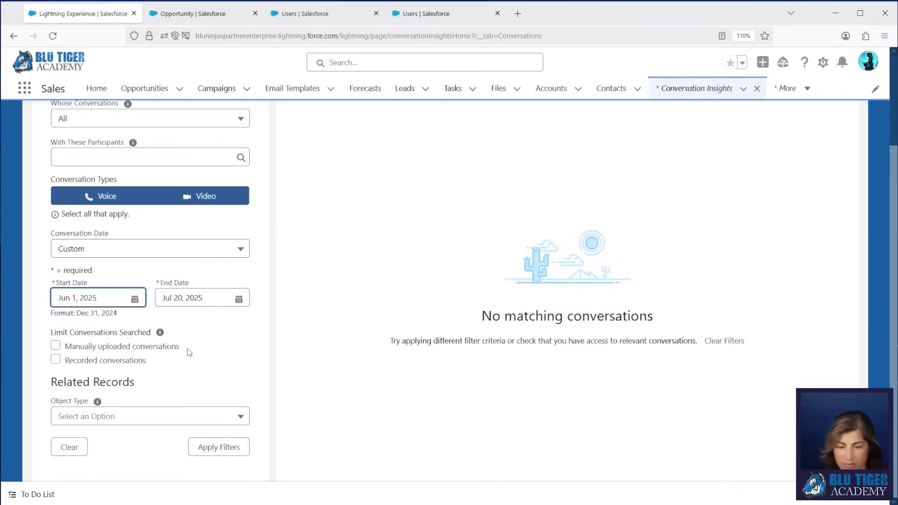
{"action": "left_click", "coordinate": [219, 447]}
{"action": "scroll", "coordinate": [491, 371], "scroll_direction": "down", "scroll_amount": 6}
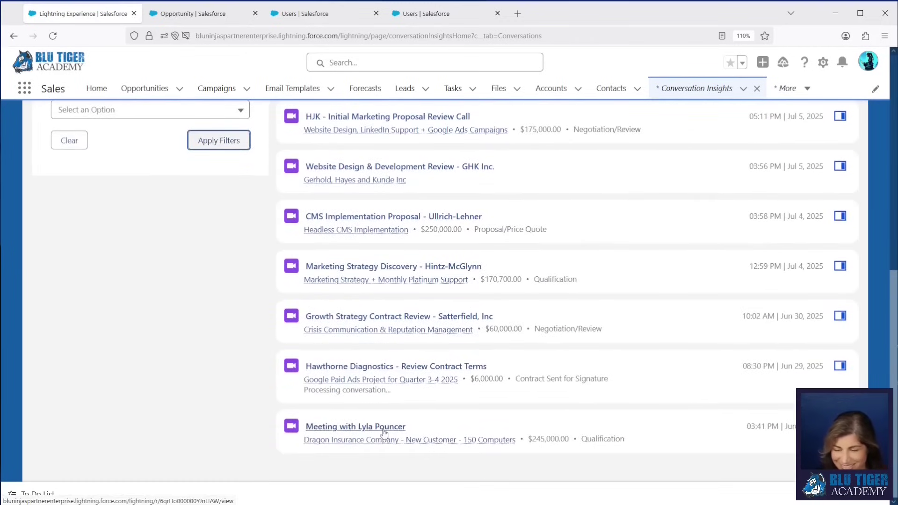
Step: Open the Dragon Insurance opportunity, note Intelligence Score 15, and expand its 00:14:38 video call's participants
{"action": "left_click", "coordinate": [357, 442]}
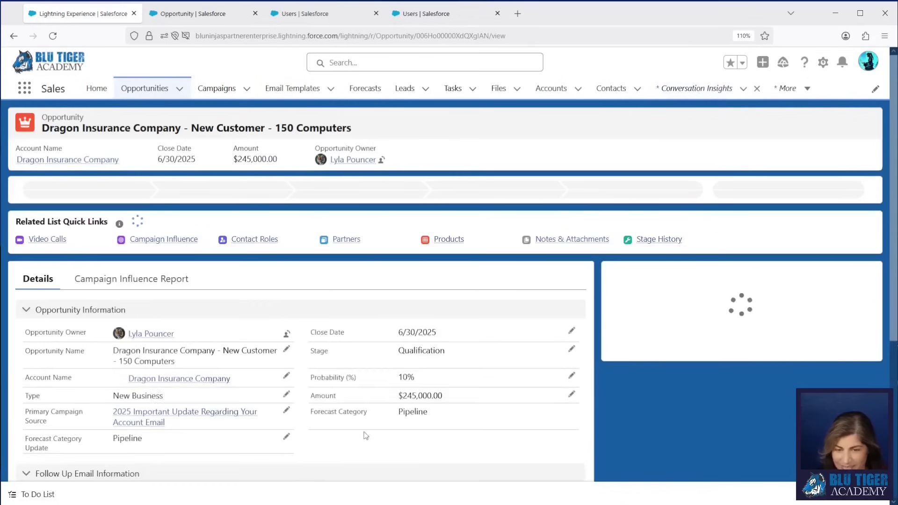
{"action": "mouse_move", "coordinate": [59, 241]}
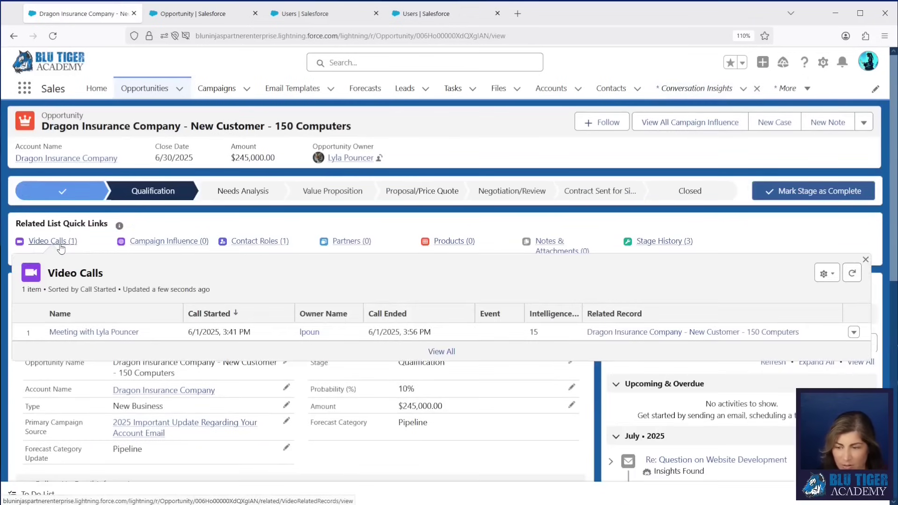
{"action": "double_click", "coordinate": [533, 332]}
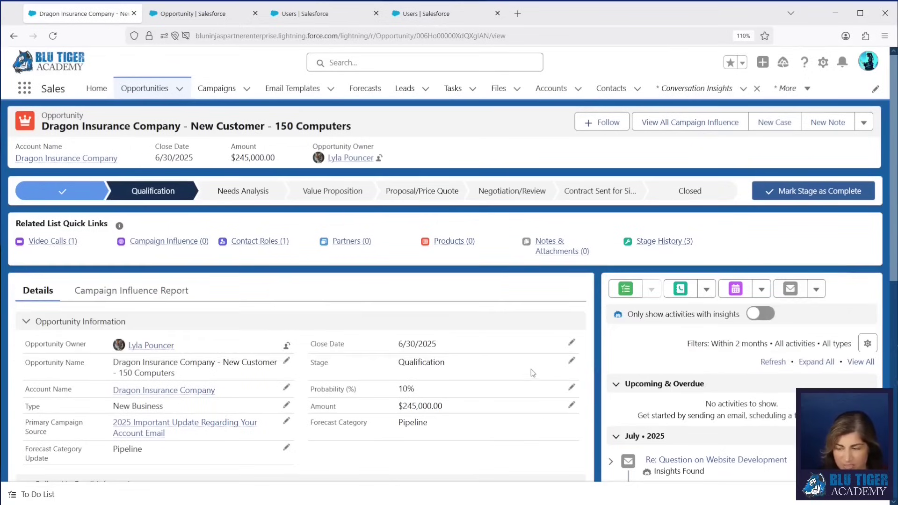
{"action": "scroll", "coordinate": [532, 369], "scroll_direction": "down", "scroll_amount": 5}
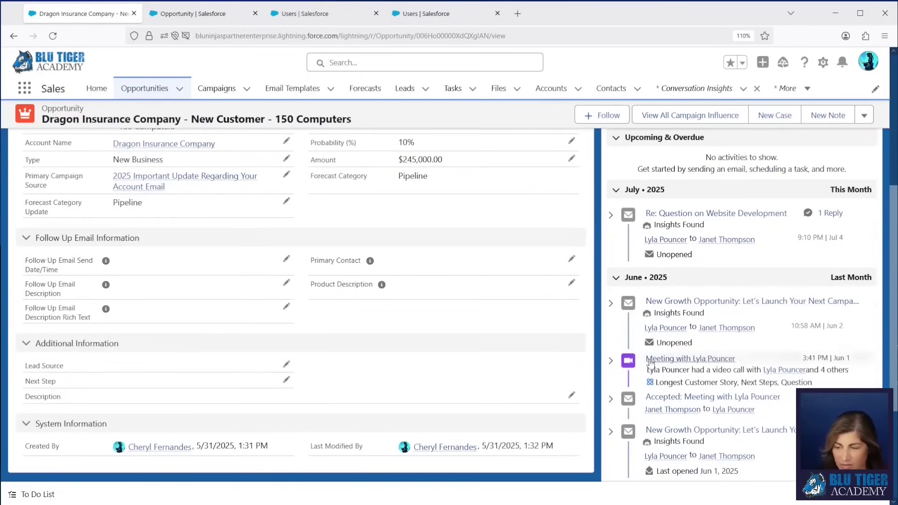
{"action": "left_click", "coordinate": [610, 361]}
{"action": "scroll", "coordinate": [692, 351], "scroll_direction": "down", "scroll_amount": 3}
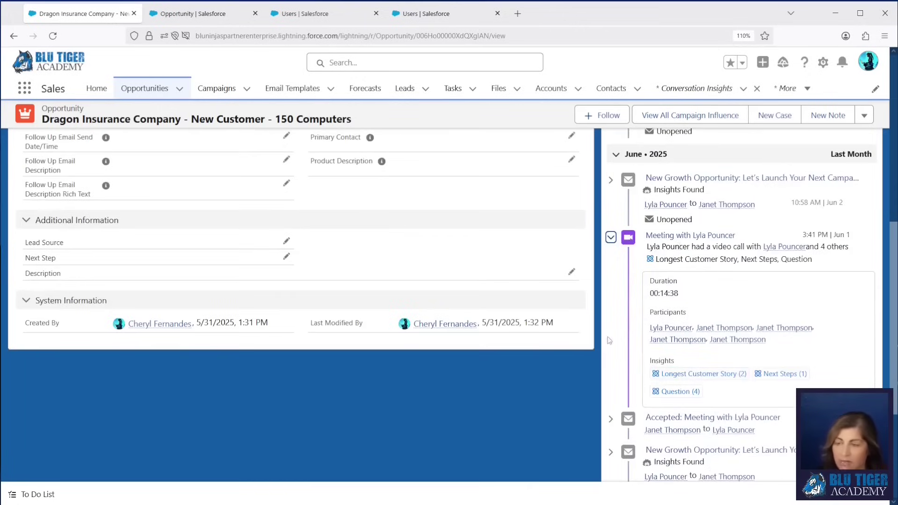
{"action": "left_click_drag", "start_coordinate": [777, 346], "coordinate": [801, 343]}
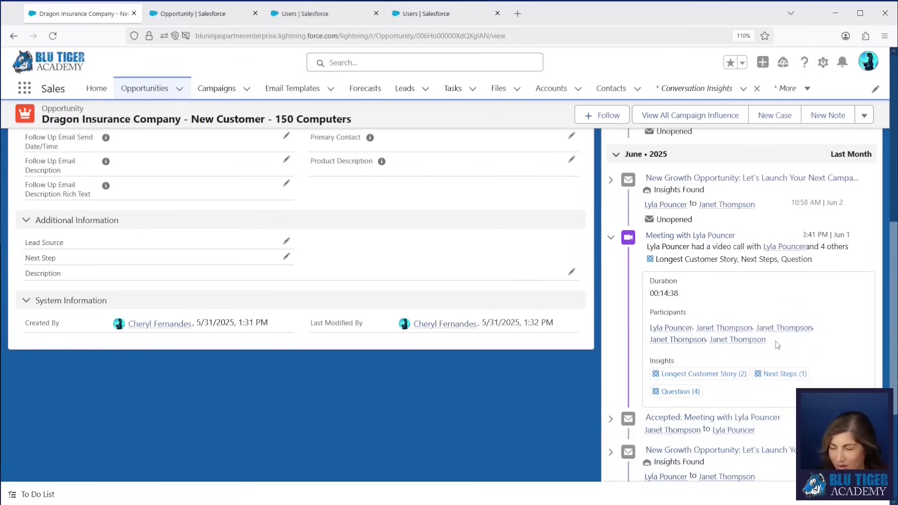